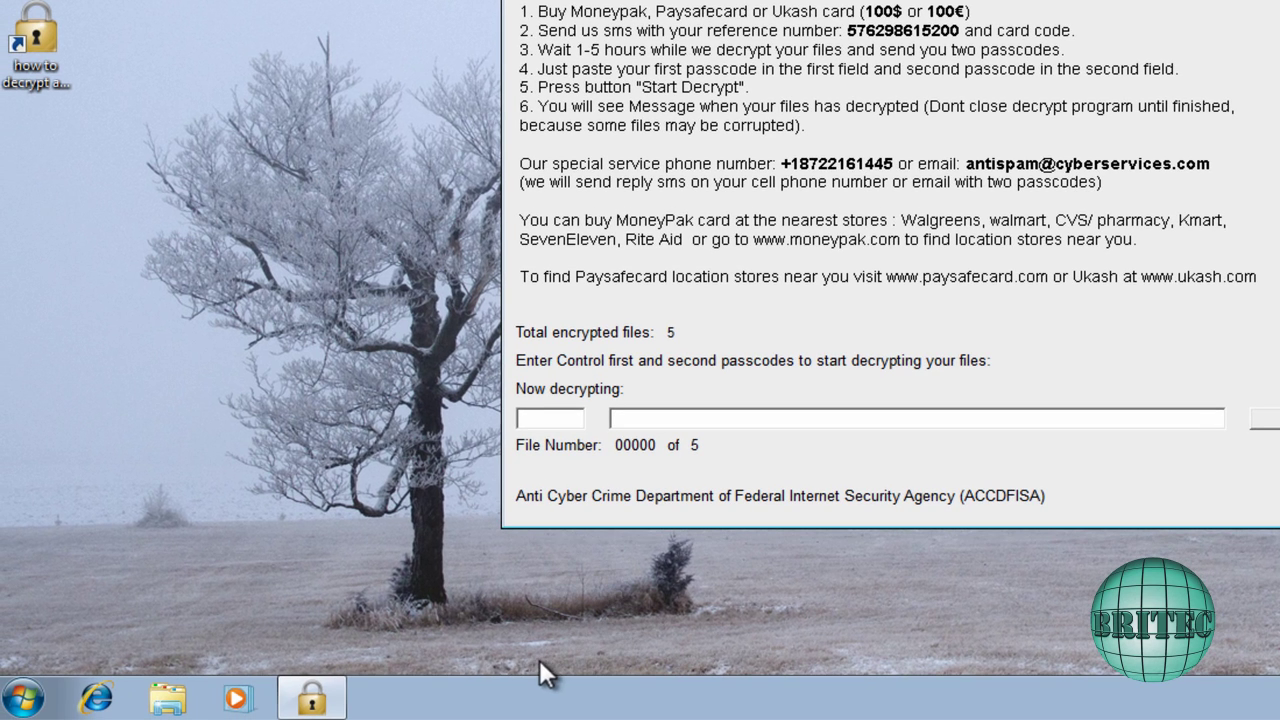
# Restart Windows 7 from the Start menu and bring up the Advanced Boot Options list
pyautogui.click(22, 698)
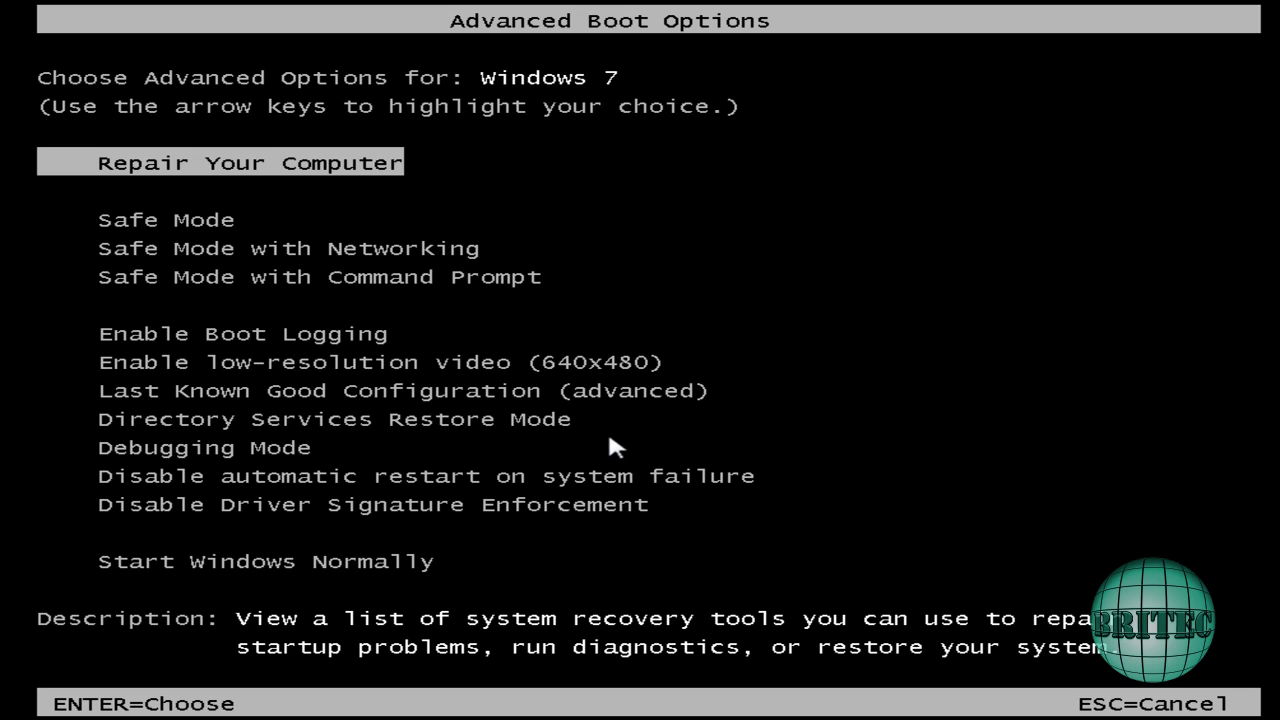
# Choose Safe Mode with Networking from the boot options and start Windows with it
pyautogui.press('Down')
pyautogui.press('Down')
pyautogui.press('Down')
pyautogui.press('Up')
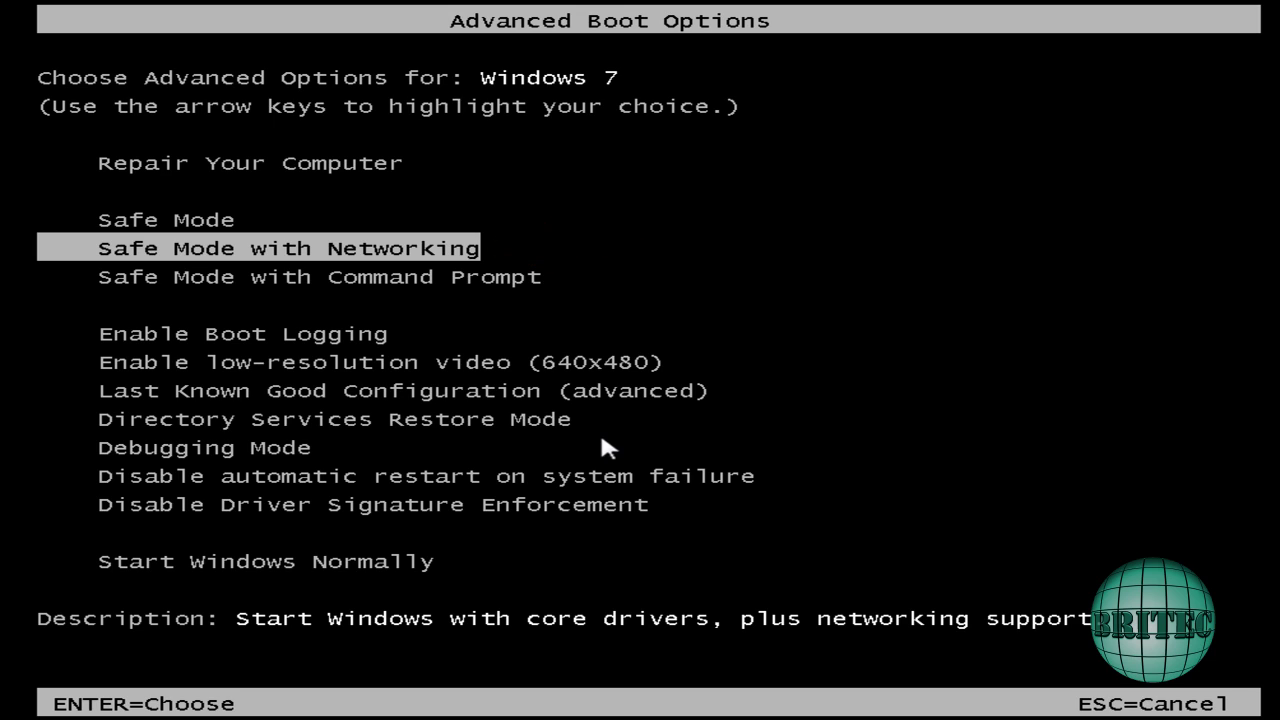
pyautogui.press('Return')
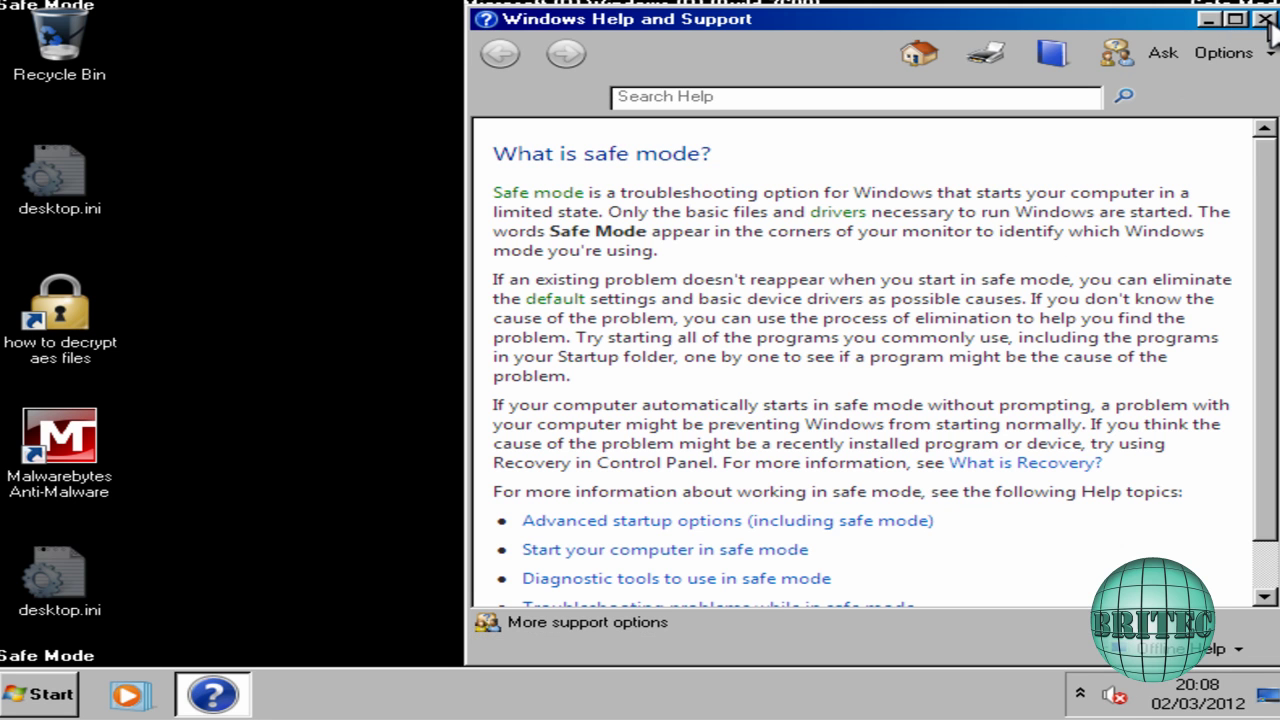
# Close Windows Help and Support, attempt to launch Malwarebytes Anti-Malware, and open the Start menu
pyautogui.click(1265, 19)
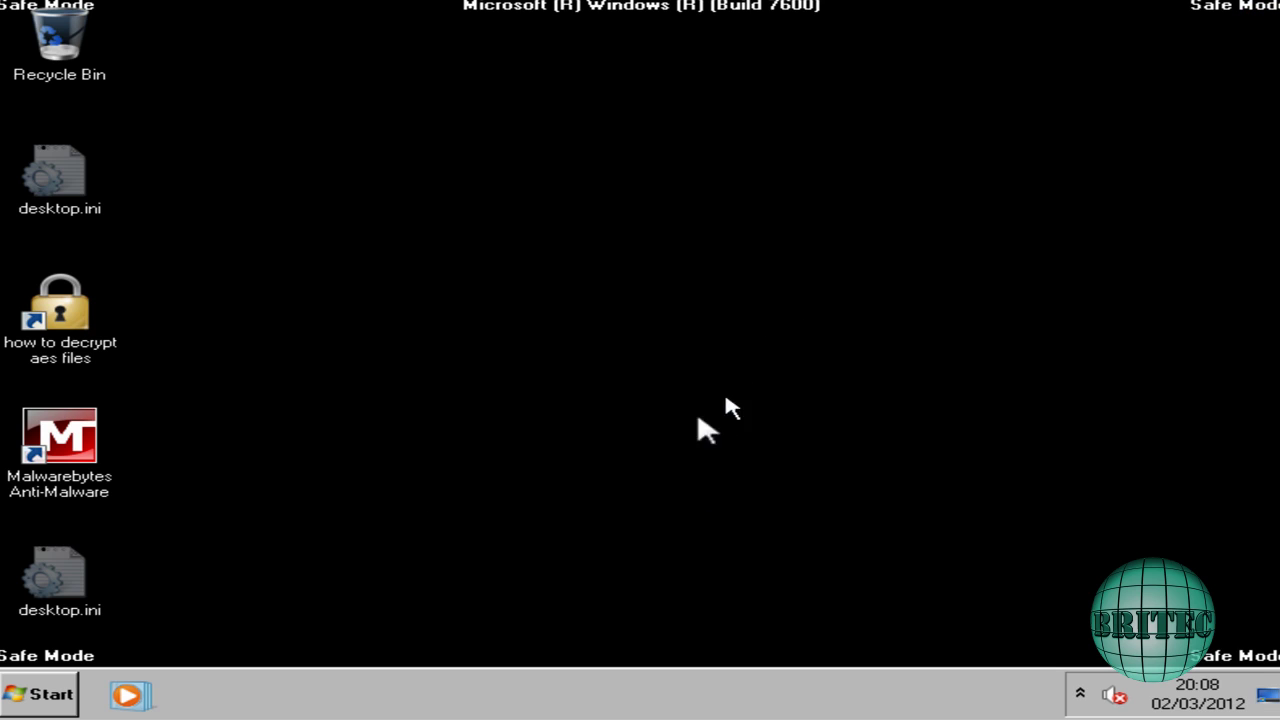
pyautogui.doubleClick(64, 443)
pyautogui.click(29, 694)
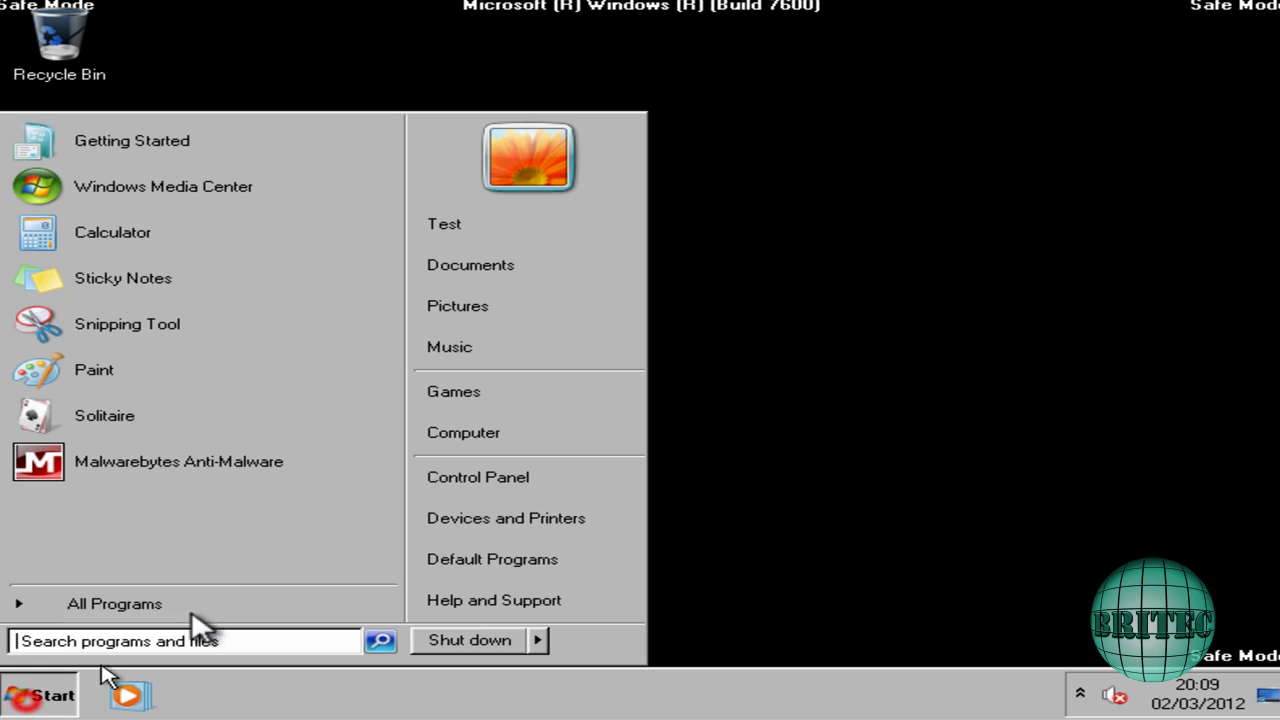
# In Computer's Folder Options, show hidden files, known file extensions and protected operating system files
pyautogui.click(519, 447)
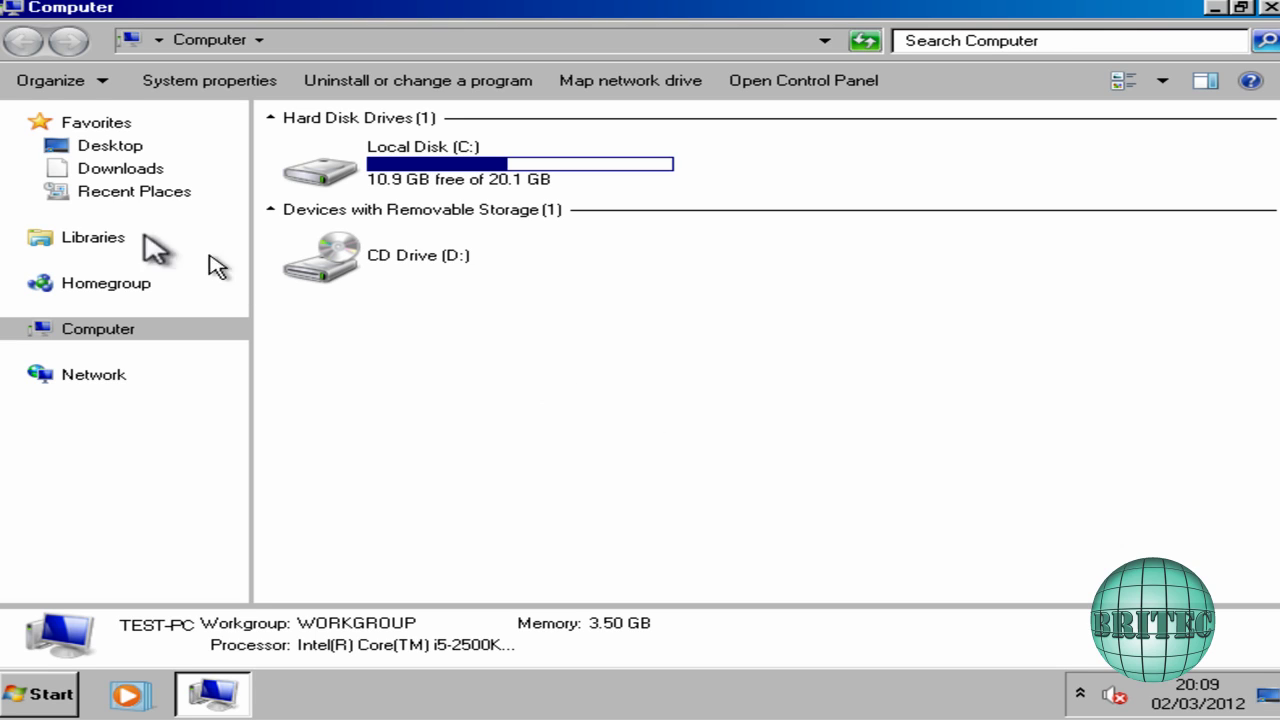
pyautogui.click(103, 80)
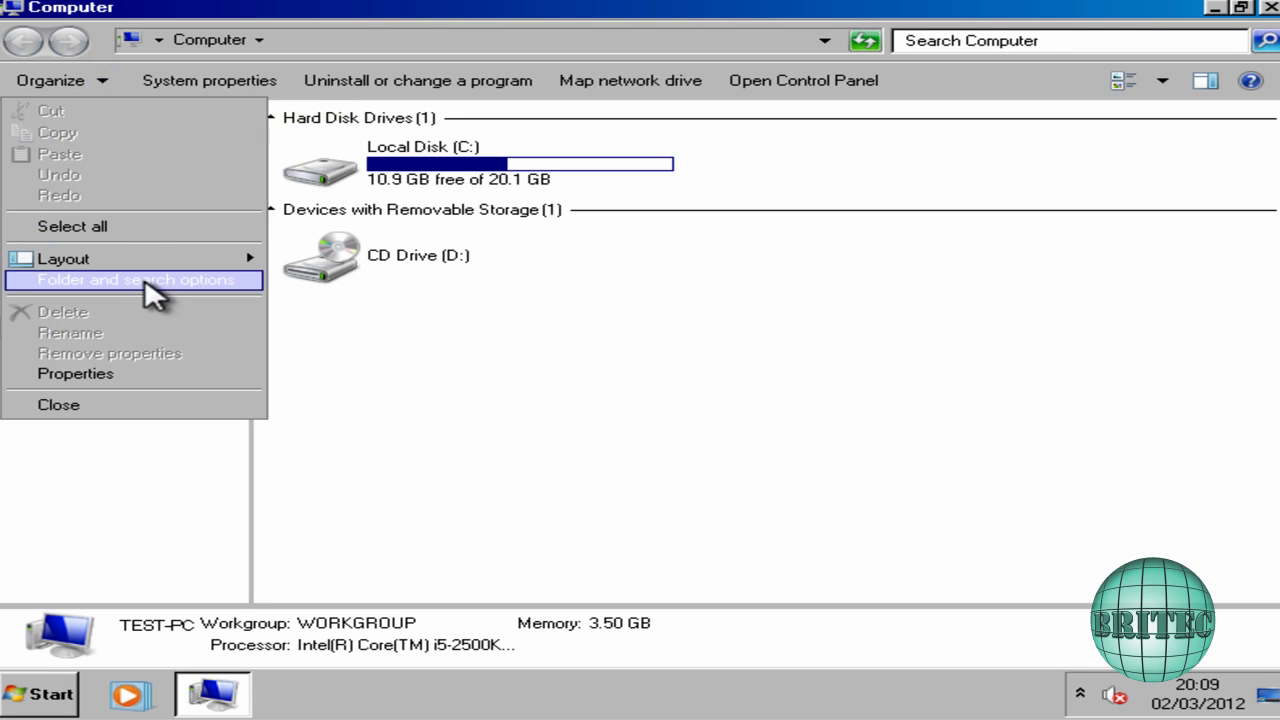
pyautogui.click(144, 279)
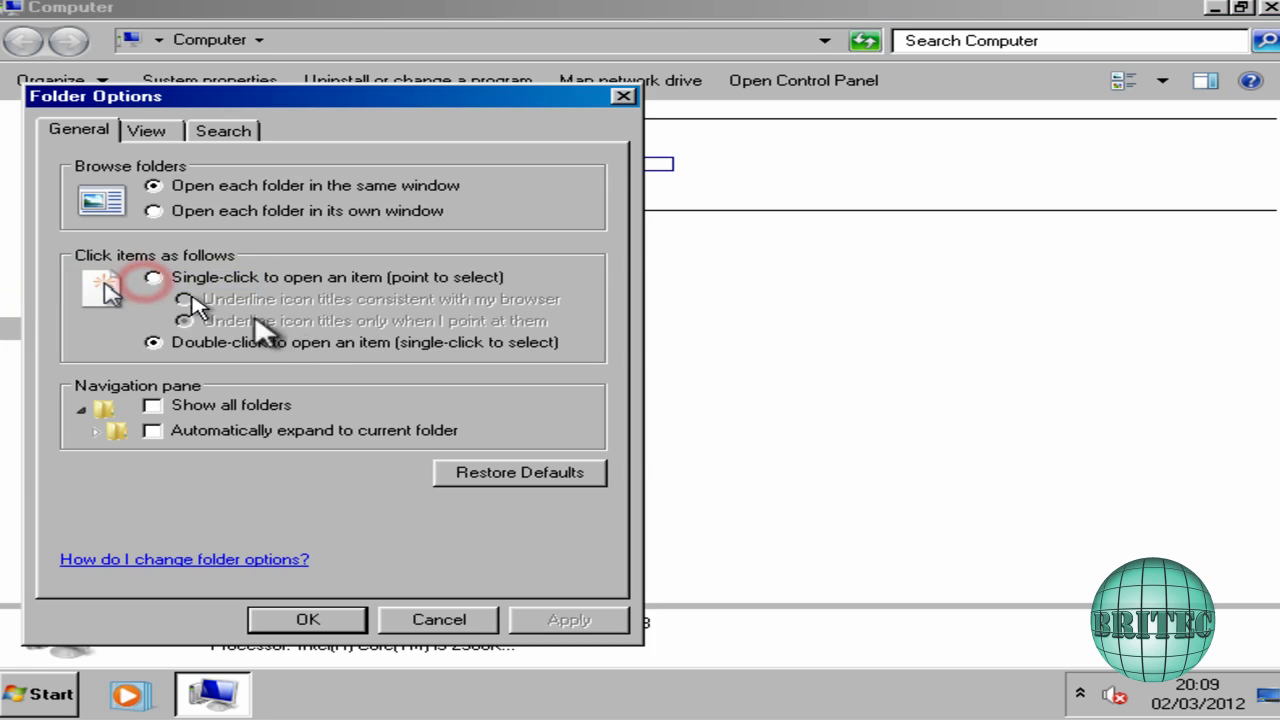
pyautogui.click(151, 130)
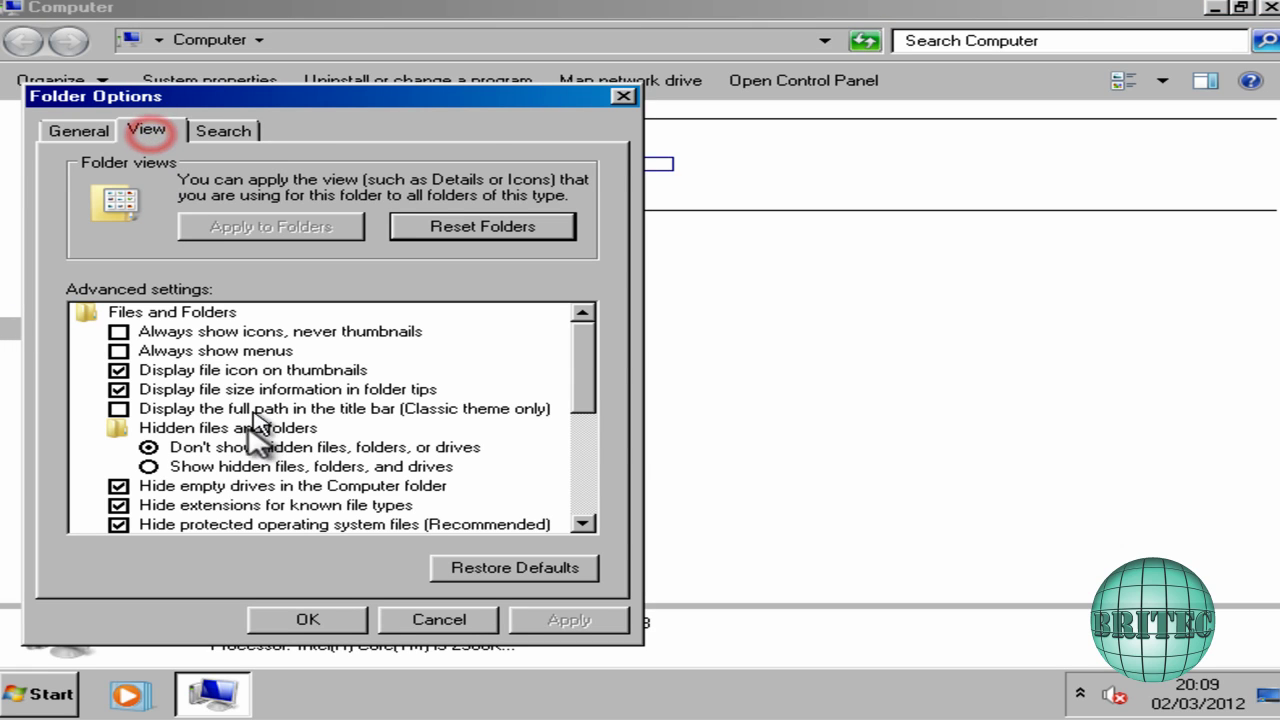
pyautogui.click(150, 467)
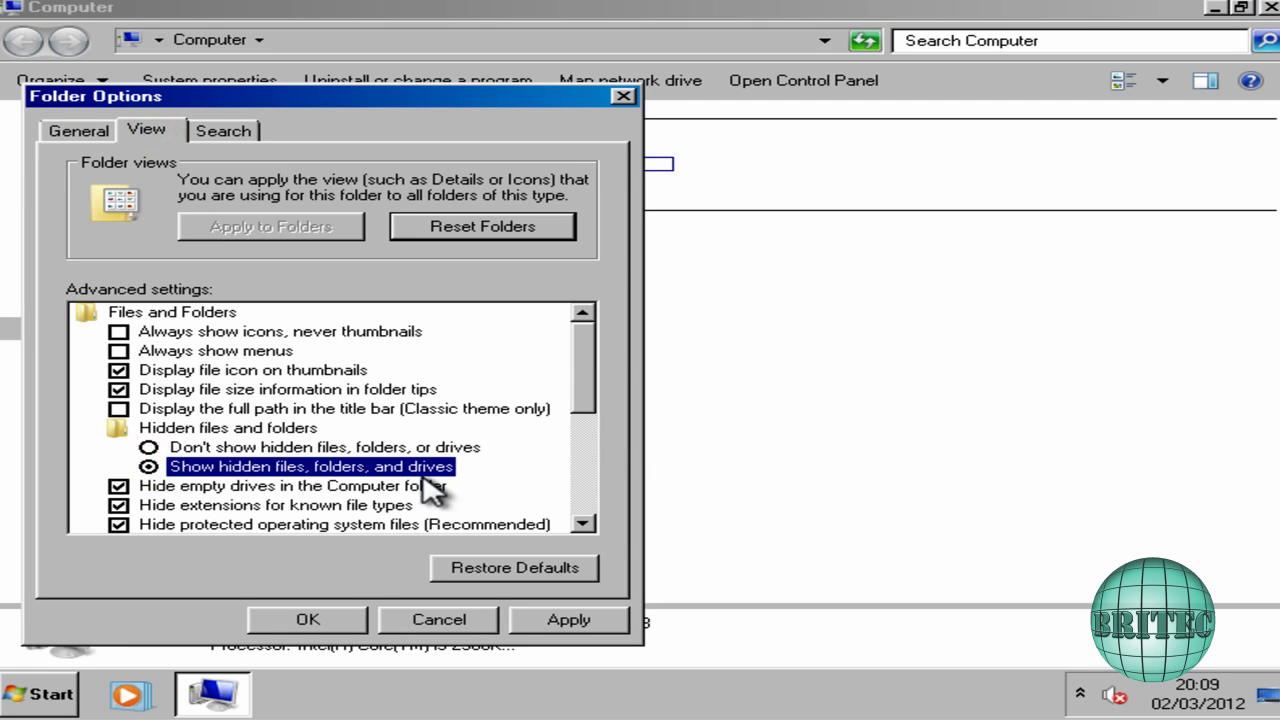
pyautogui.click(118, 505)
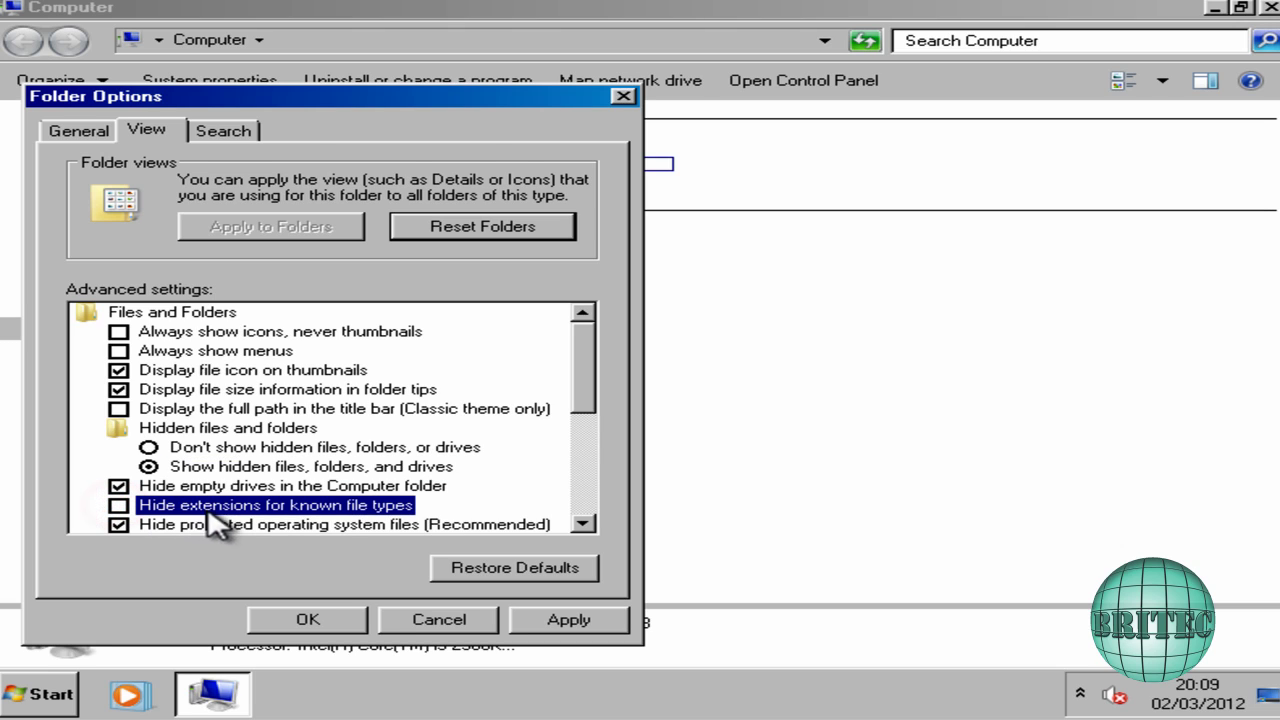
pyautogui.click(118, 524)
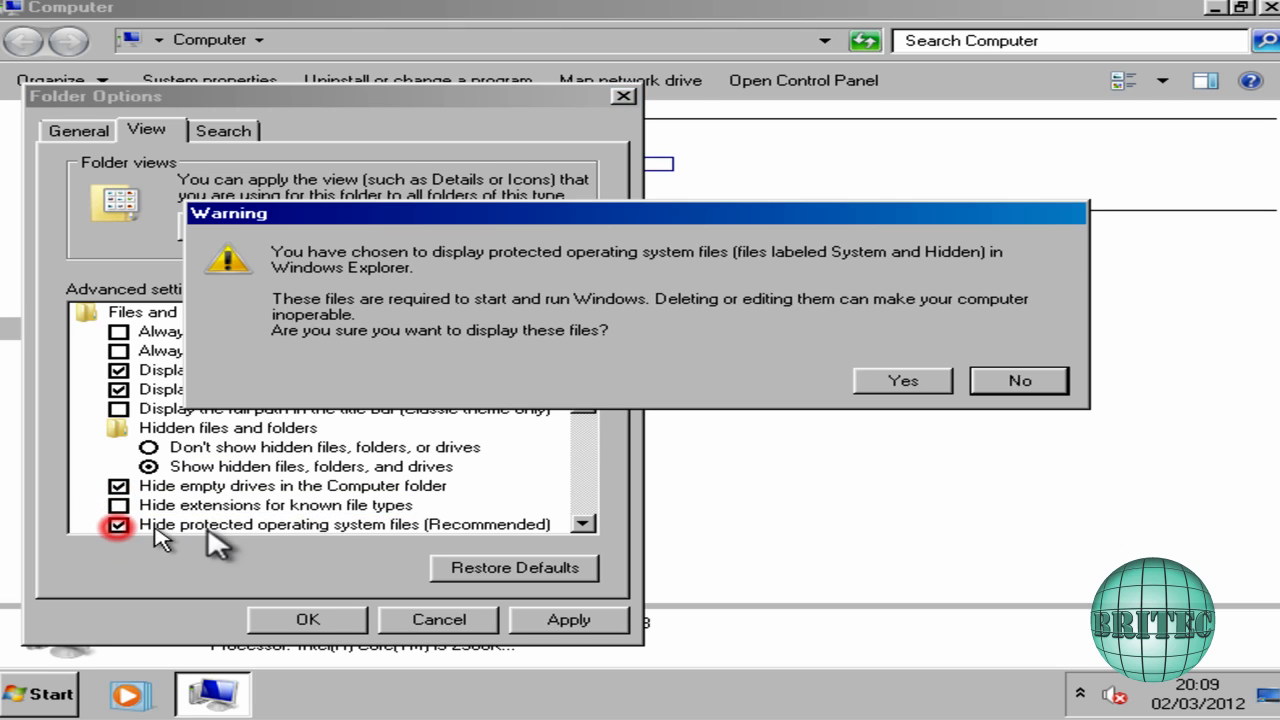
pyautogui.click(898, 382)
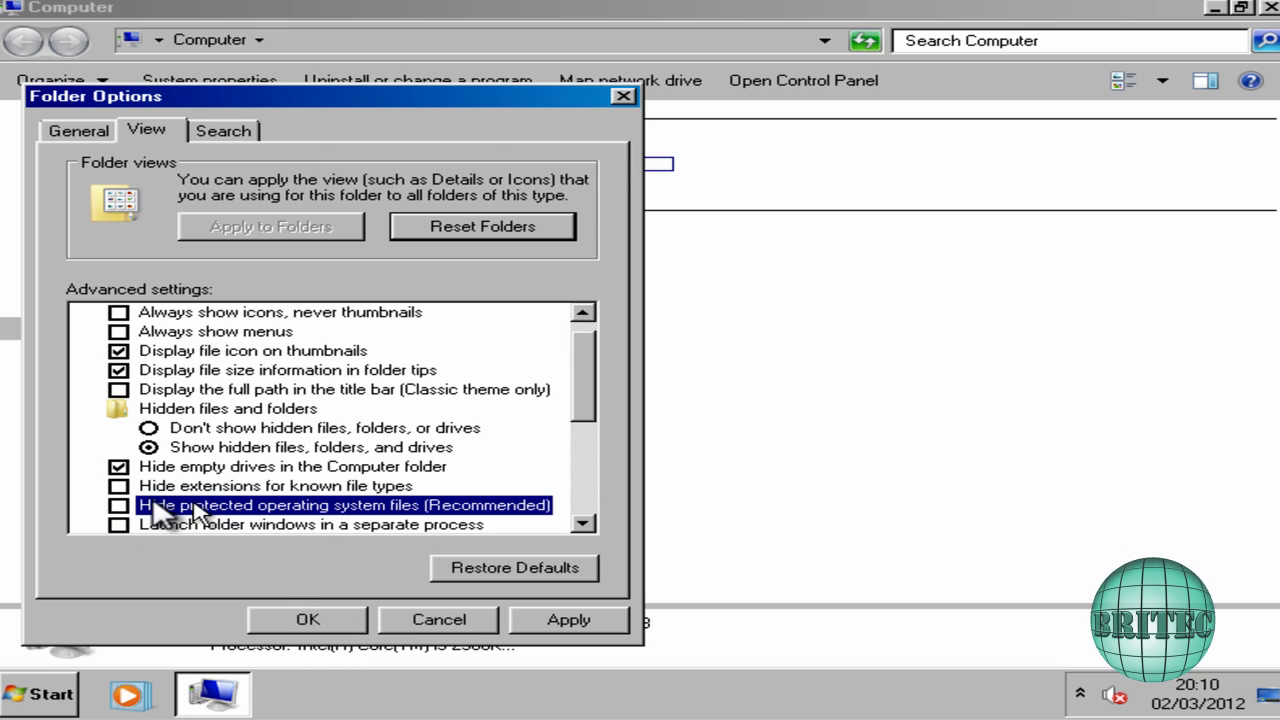
pyautogui.click(310, 620)
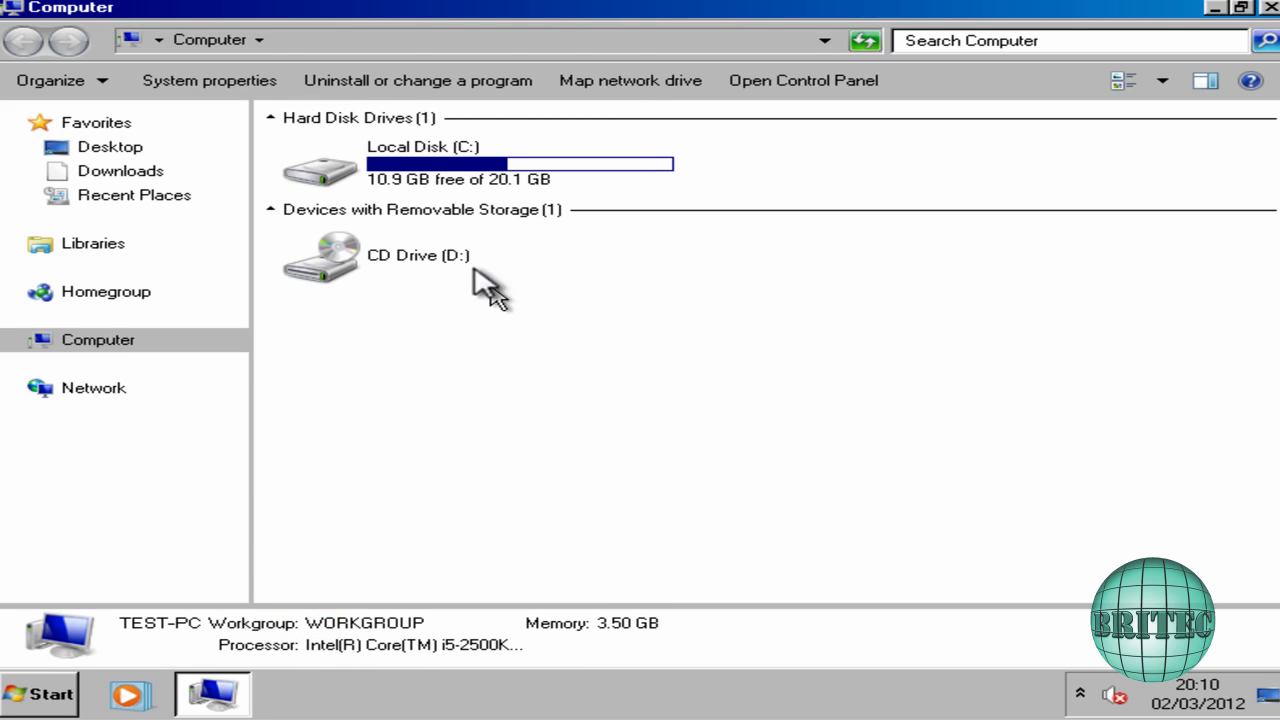
# Open C:\decrypt and inspect the properties of decrypt.exe without changing anything
pyautogui.doubleClick(377, 170)
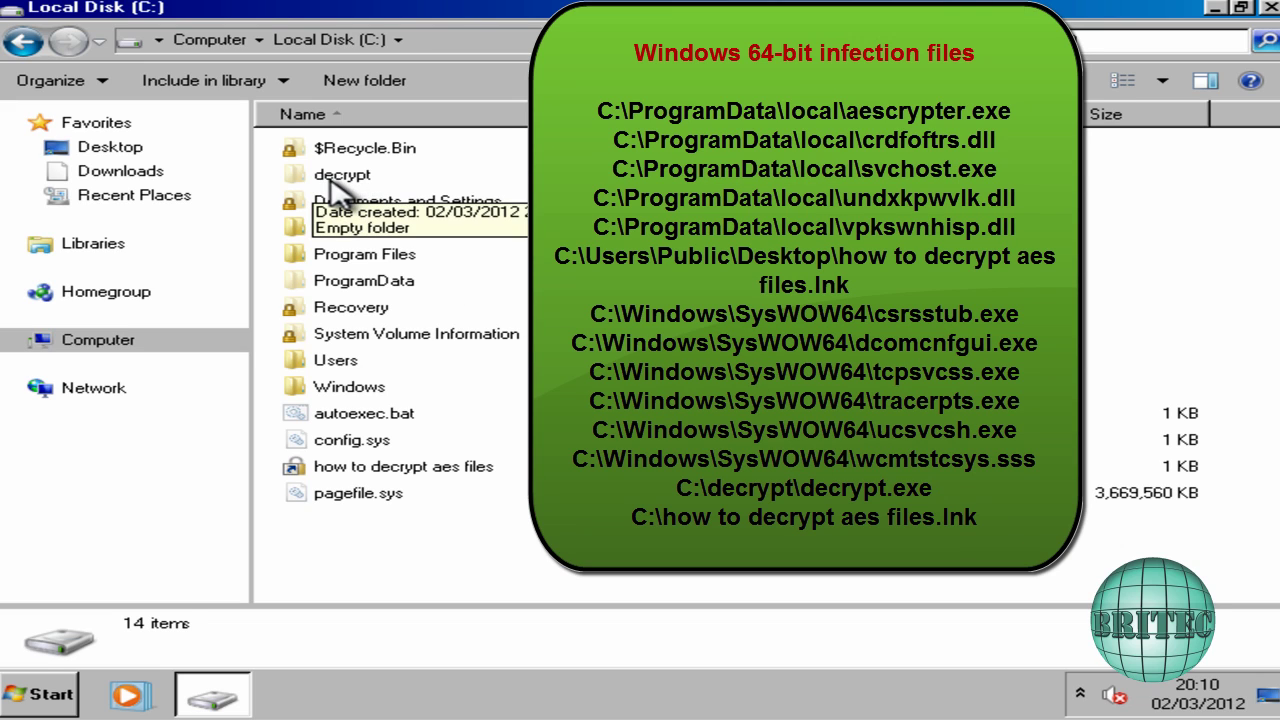
pyautogui.doubleClick(331, 180)
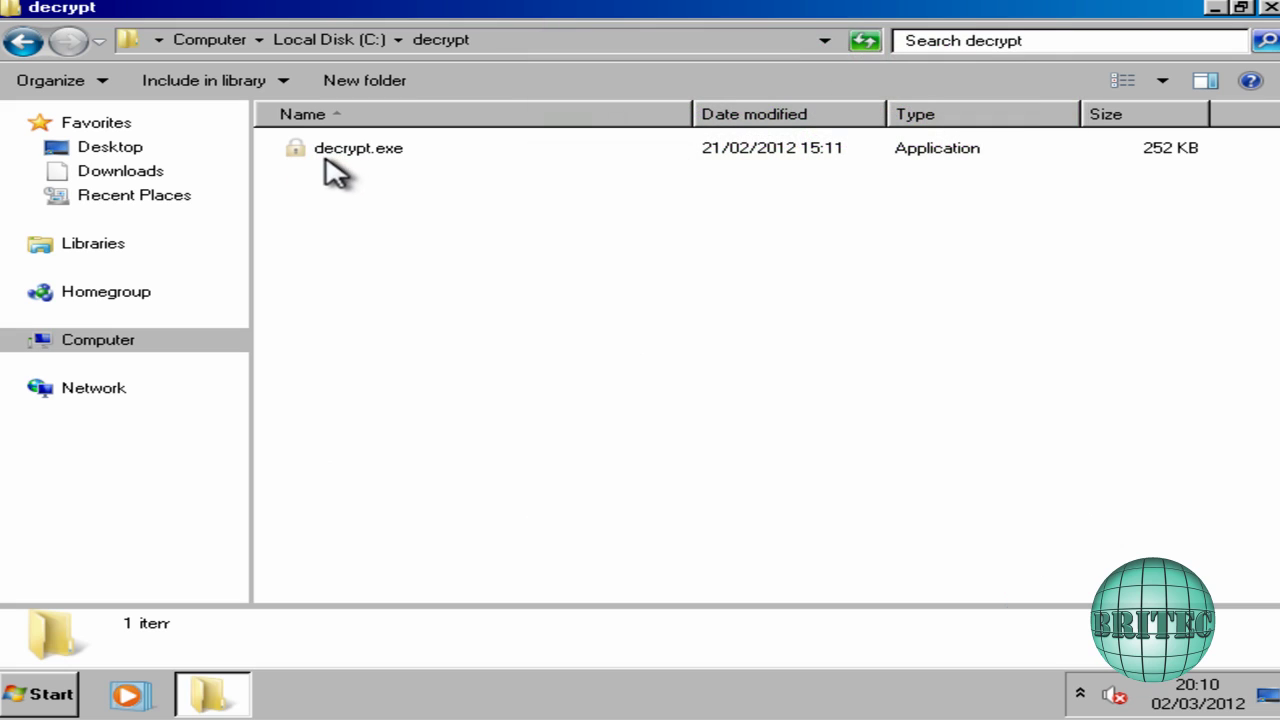
pyautogui.click(342, 163)
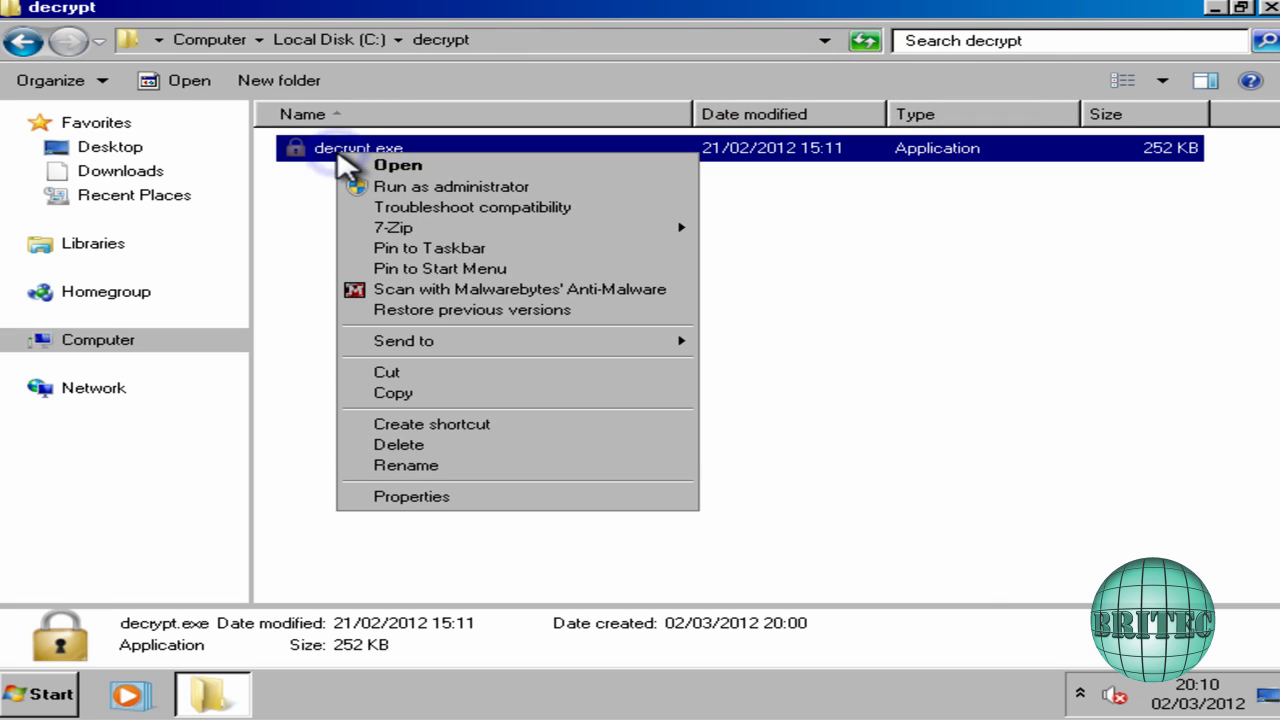
pyautogui.click(430, 496)
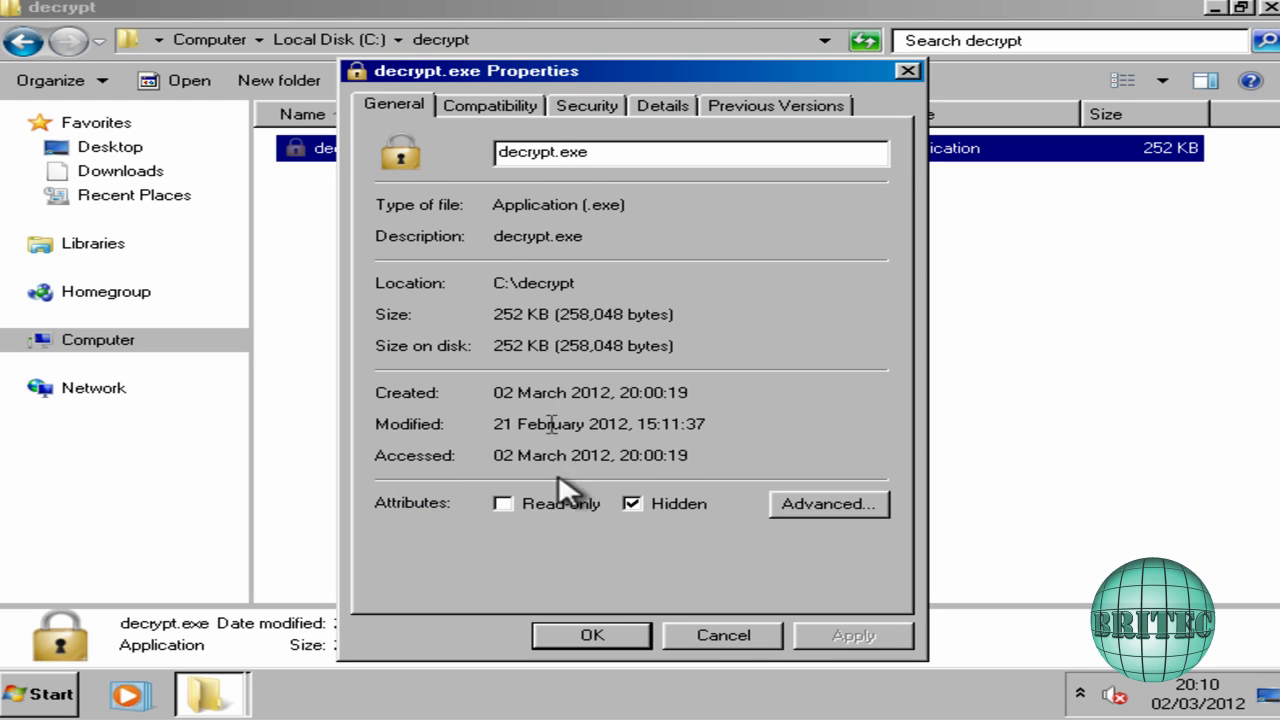
pyautogui.click(733, 634)
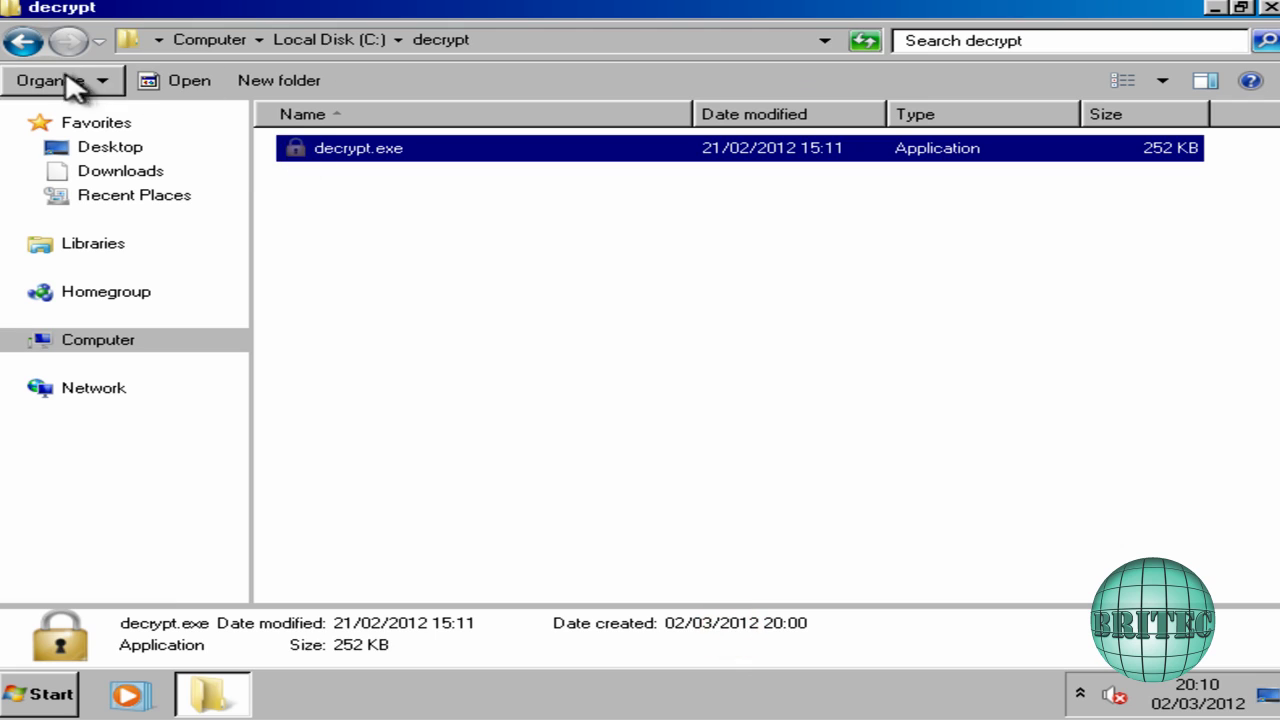
pyautogui.click(23, 41)
# Delete the decrypt folder and the 'how to decrypt aes files' shortcut from C:
pyautogui.rightClick(342, 180)
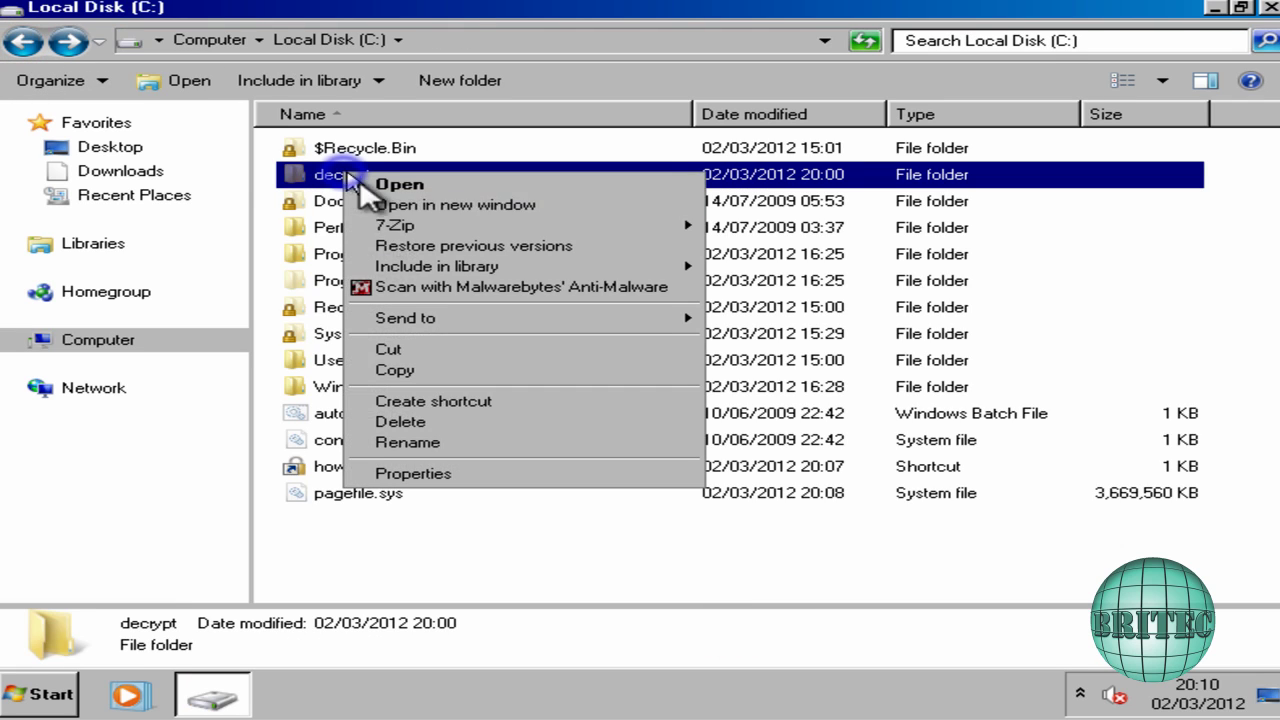
pyautogui.click(451, 425)
pyautogui.click(765, 445)
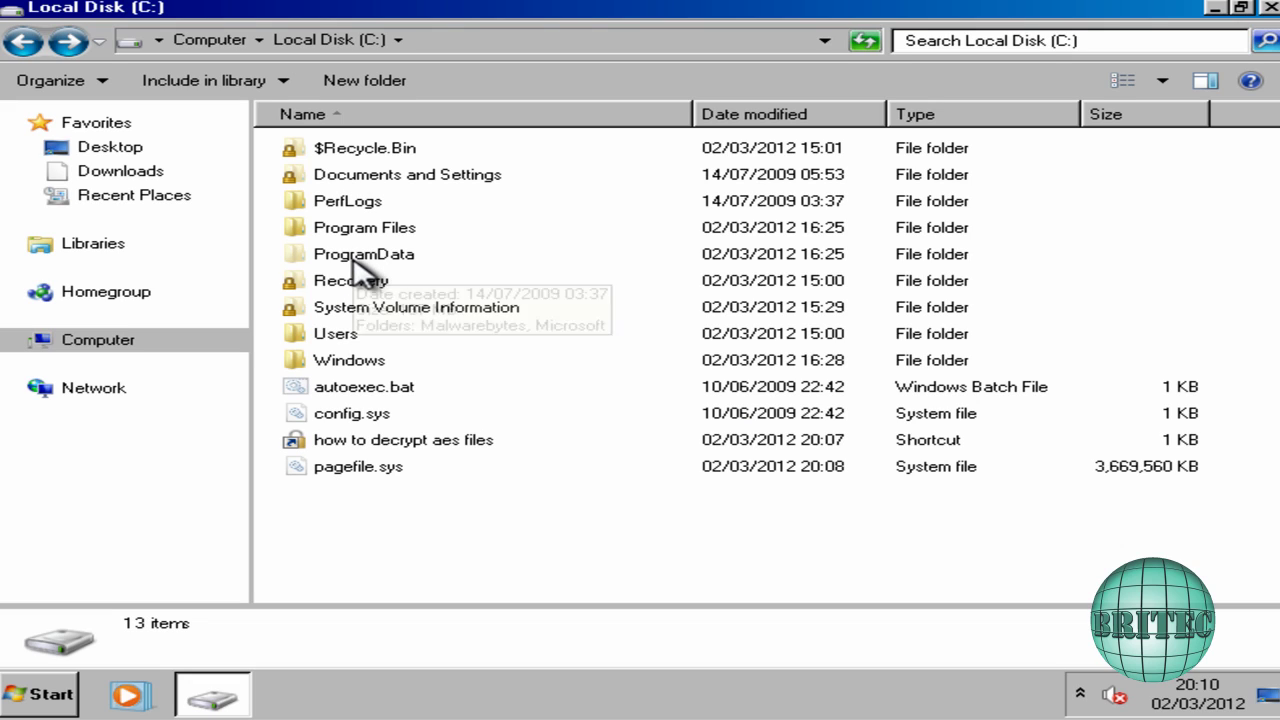
pyautogui.click(352, 446)
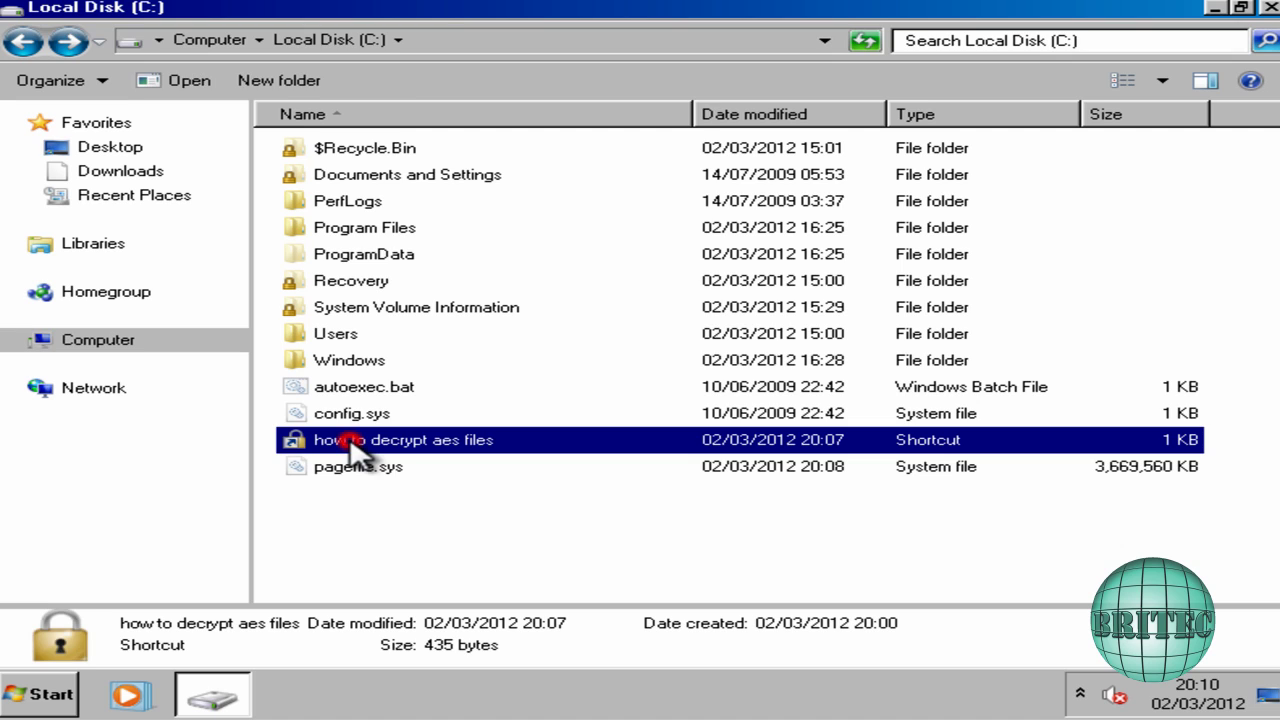
pyautogui.rightClick(352, 446)
pyautogui.click(440, 373)
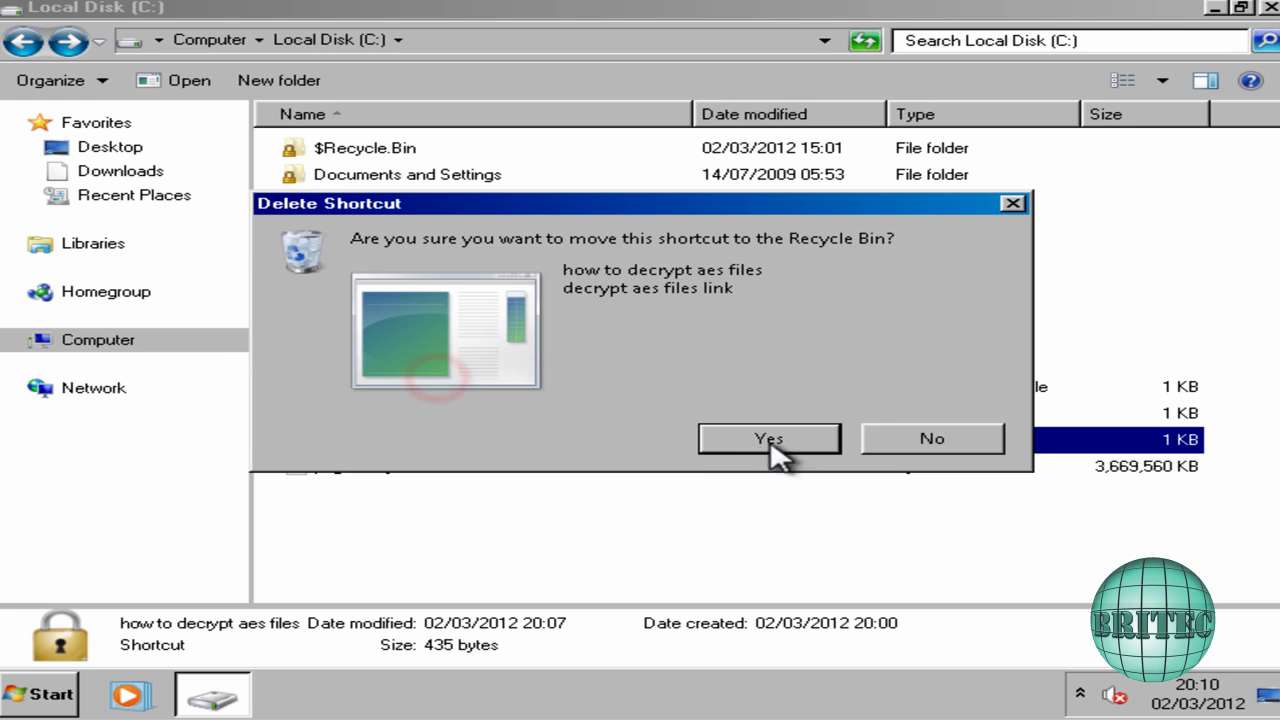
pyautogui.click(770, 442)
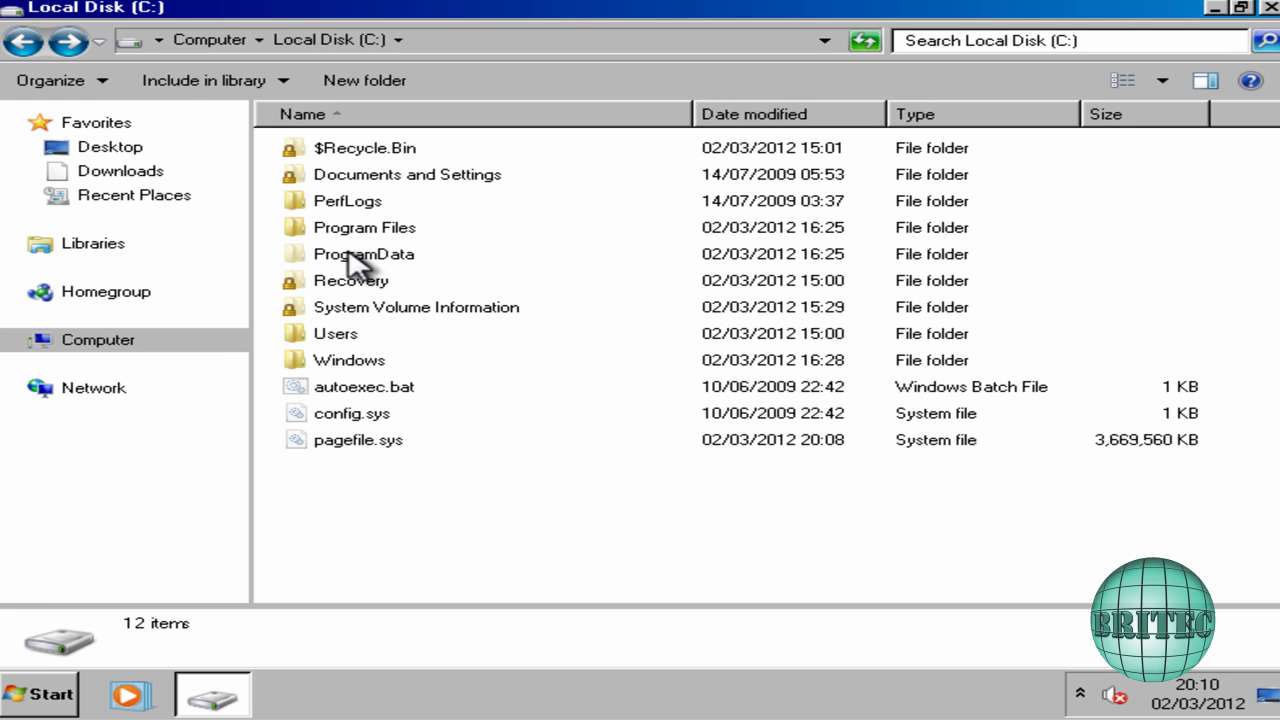
# Delete aescrypter.exe, ntdelsvszs.bat, svchost.exe and vpkswnhisp.dll from ProgramData\local, then go back
pyautogui.moveTo(348, 254)
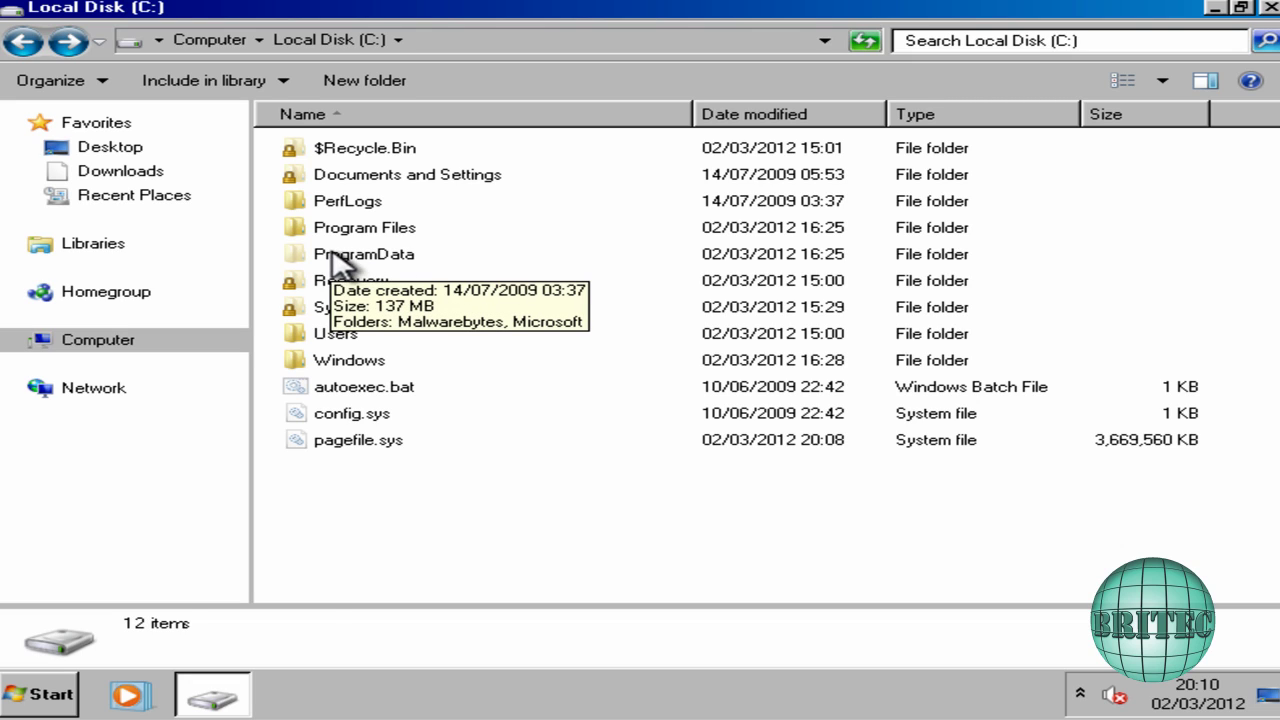
pyautogui.doubleClick(329, 257)
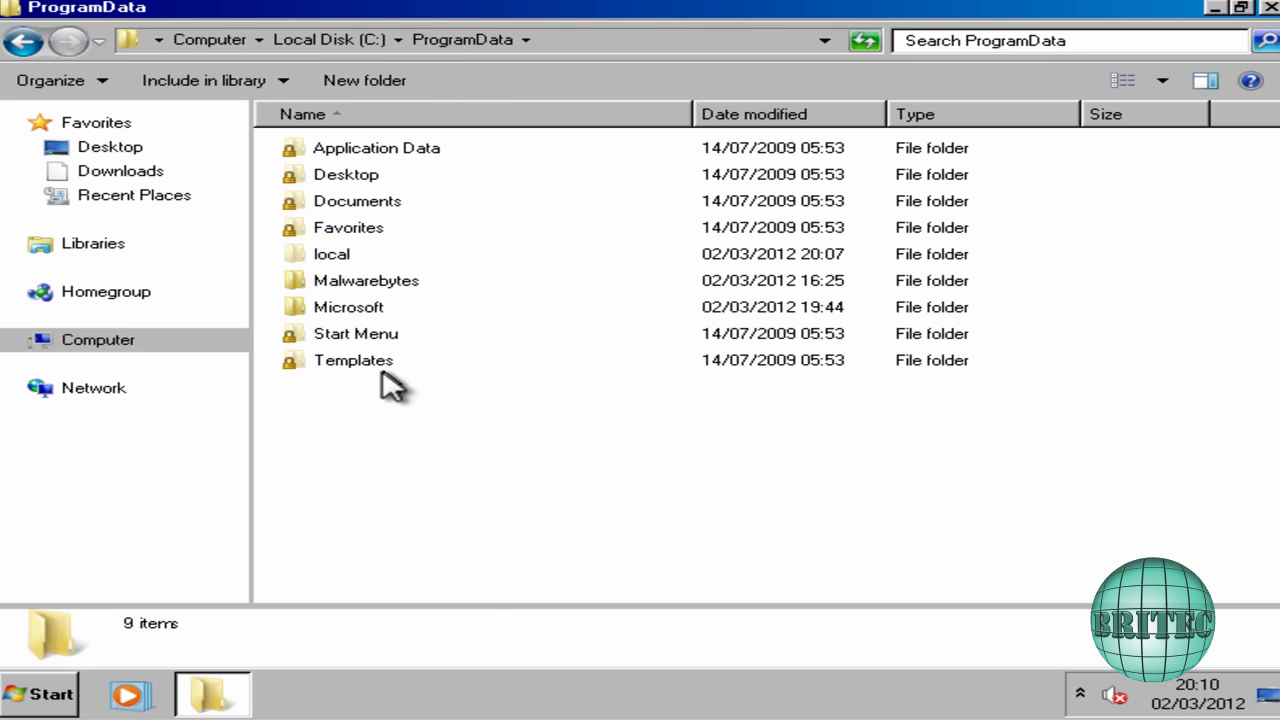
pyautogui.doubleClick(324, 254)
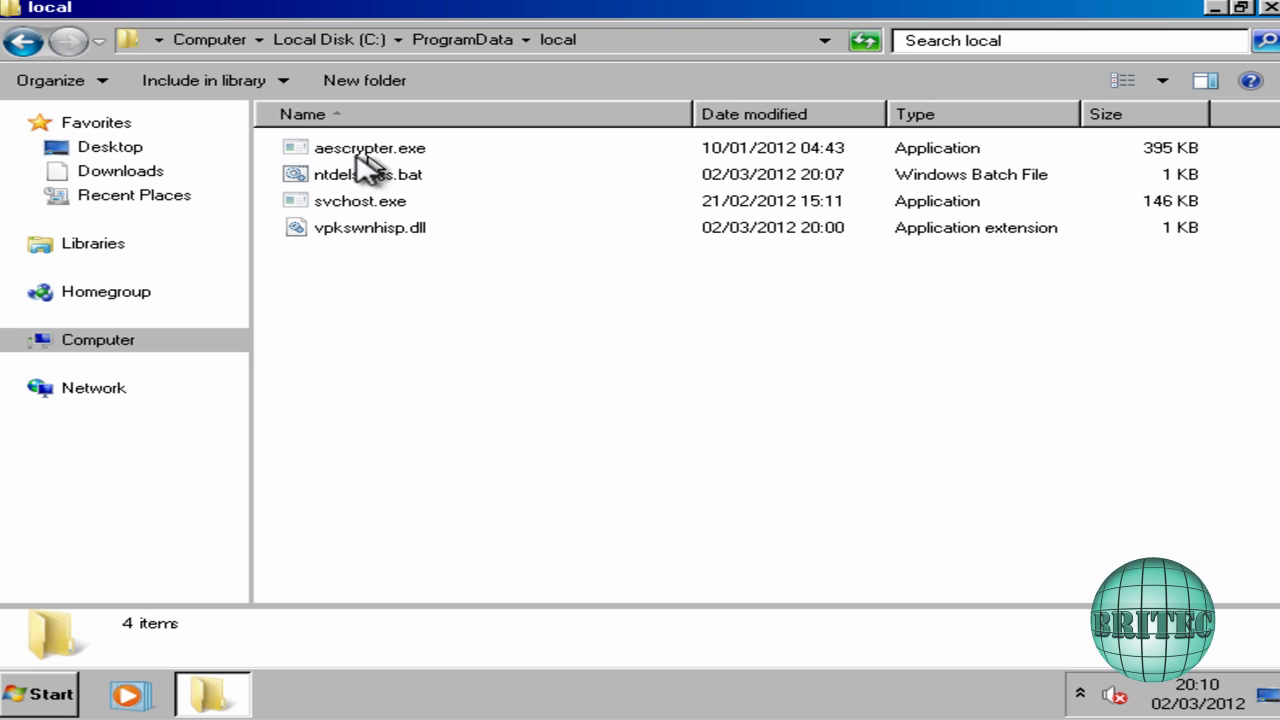
pyautogui.moveTo(428, 276); pyautogui.dragTo(280, 135)
pyautogui.press('Delete')
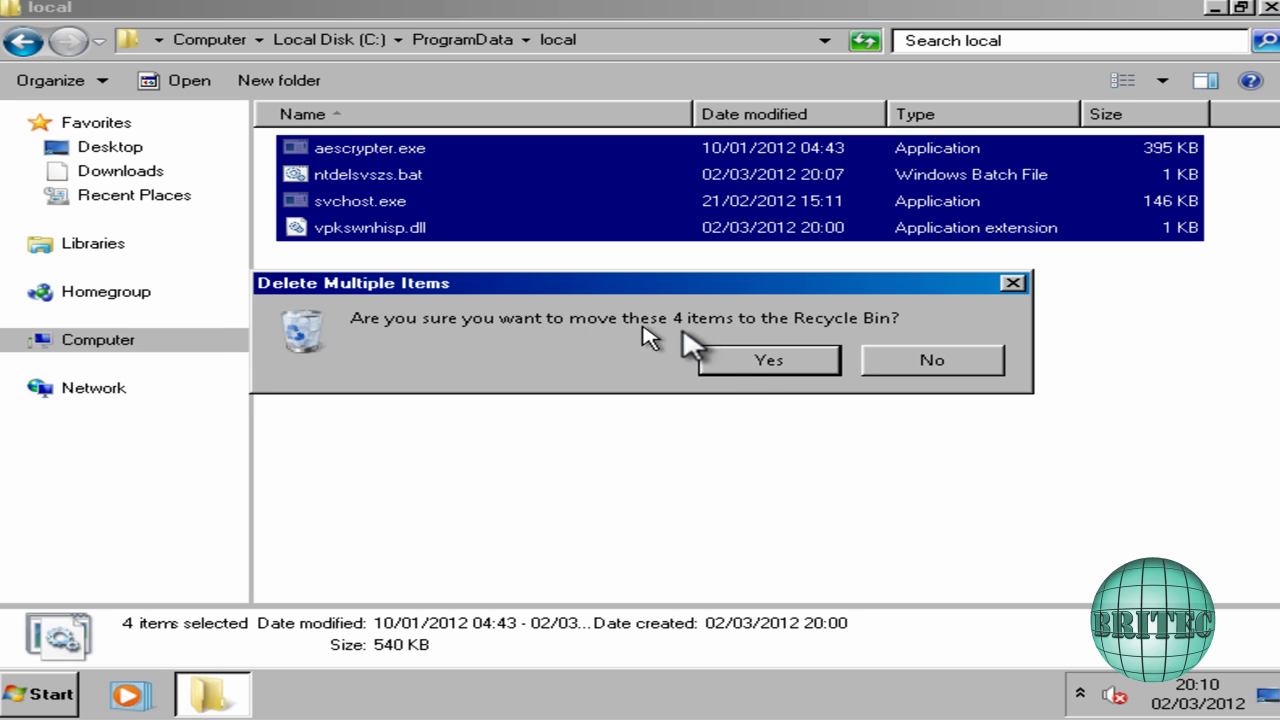
pyautogui.click(744, 360)
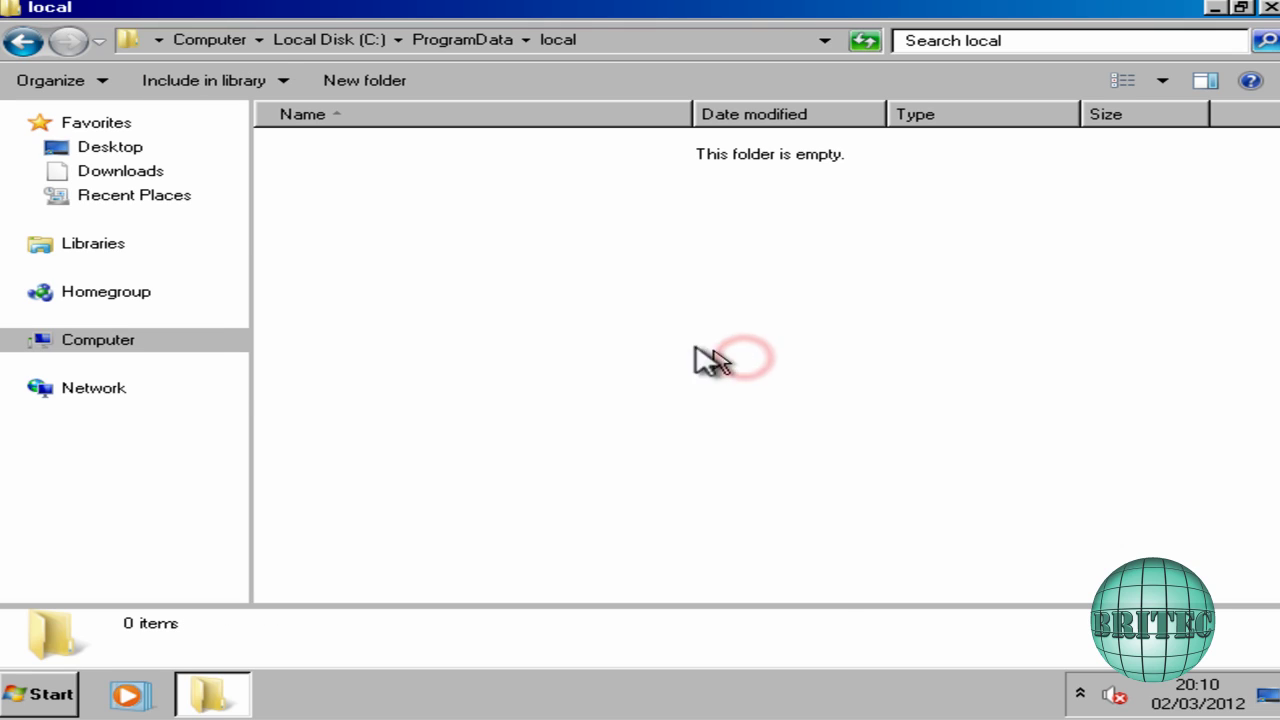
pyautogui.click(24, 44)
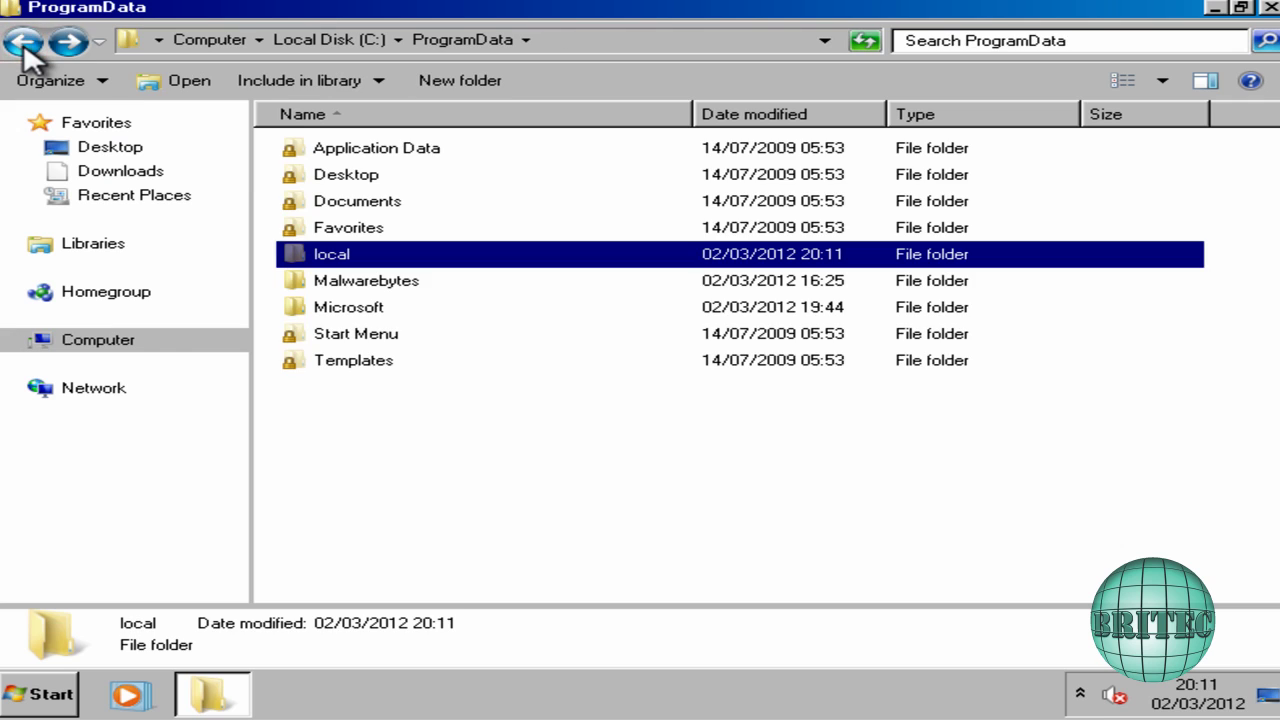
# Open C:\Windows\System32 and sort it by Date modified, newest first
pyautogui.click(24, 44)
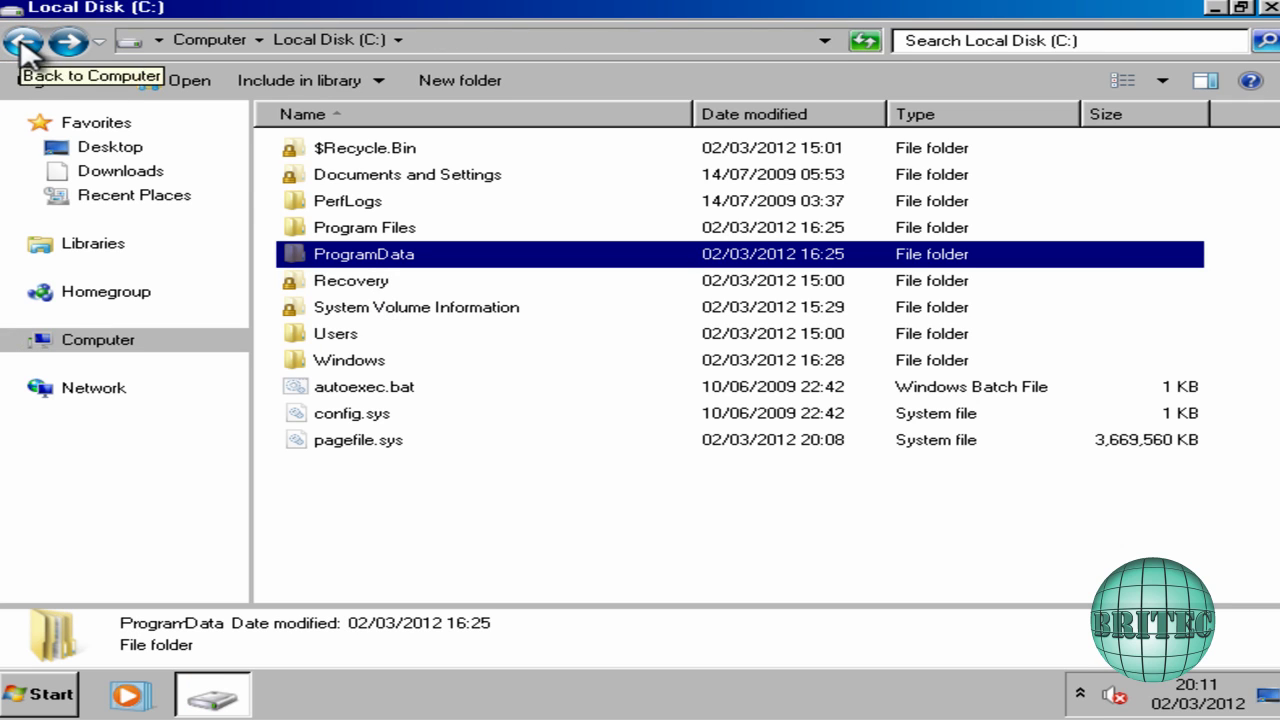
pyautogui.click(362, 368)
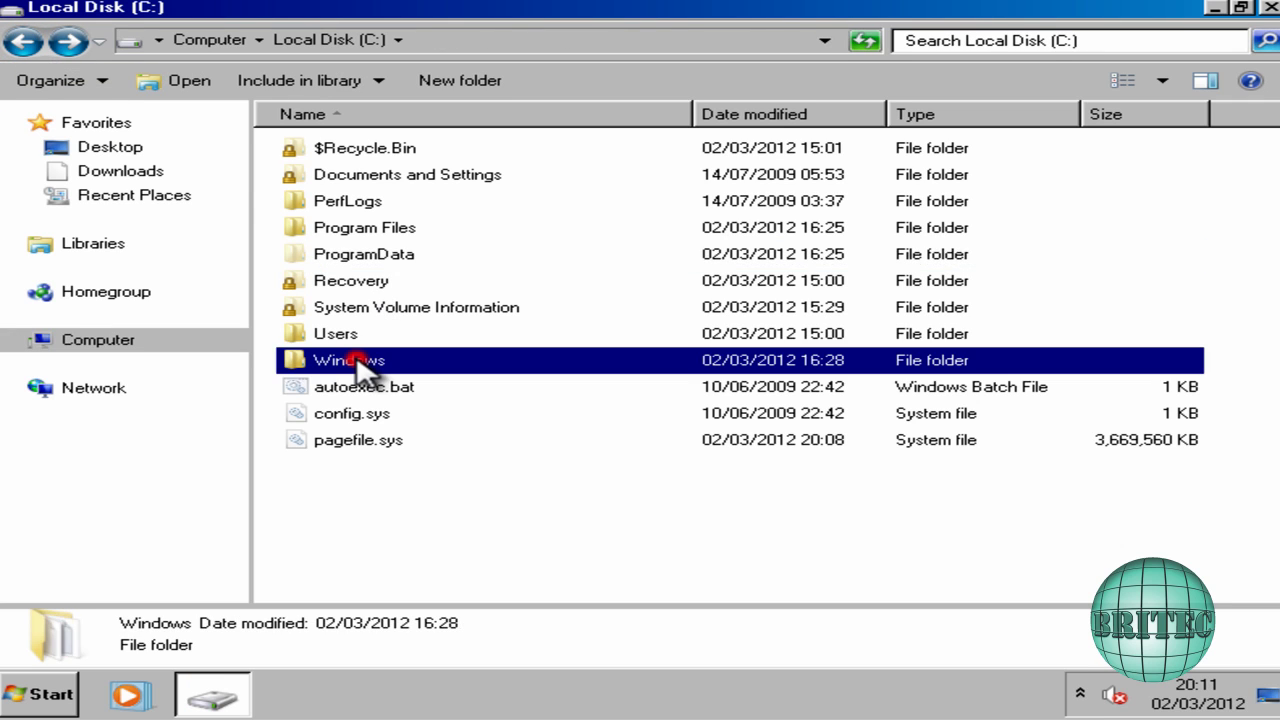
pyautogui.doubleClick(355, 367)
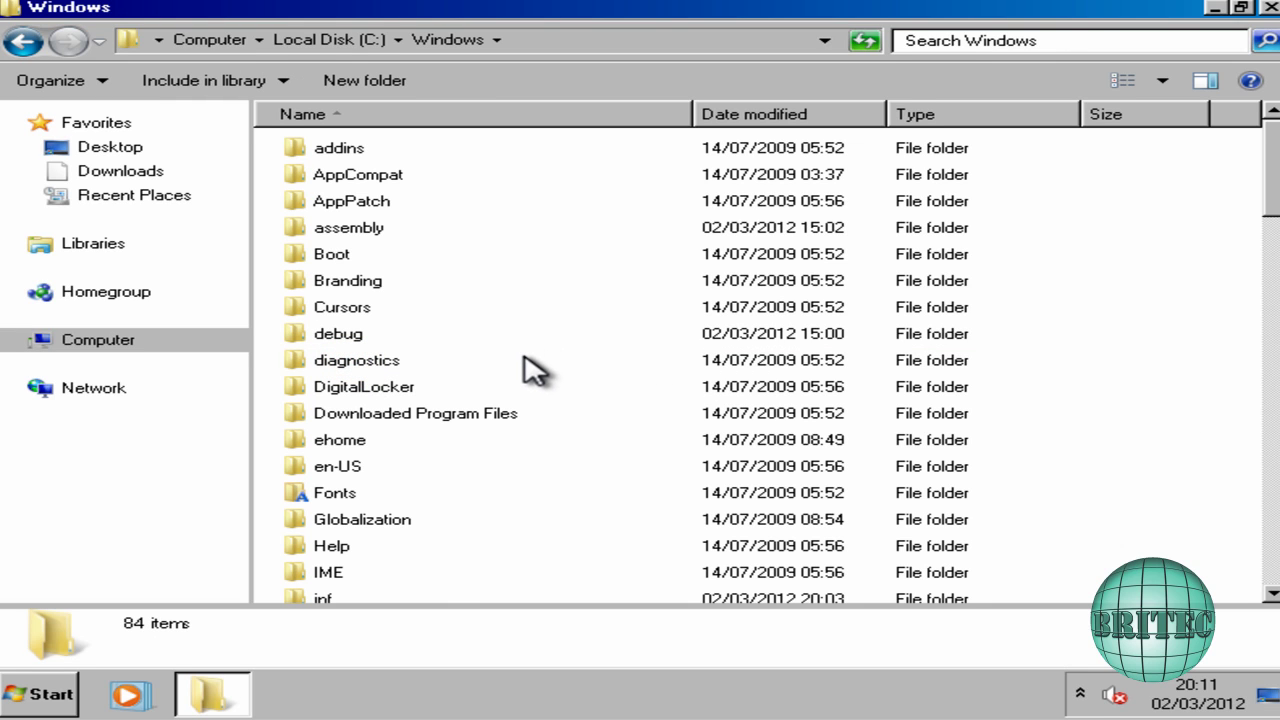
pyautogui.scroll(-8, 540, 372)
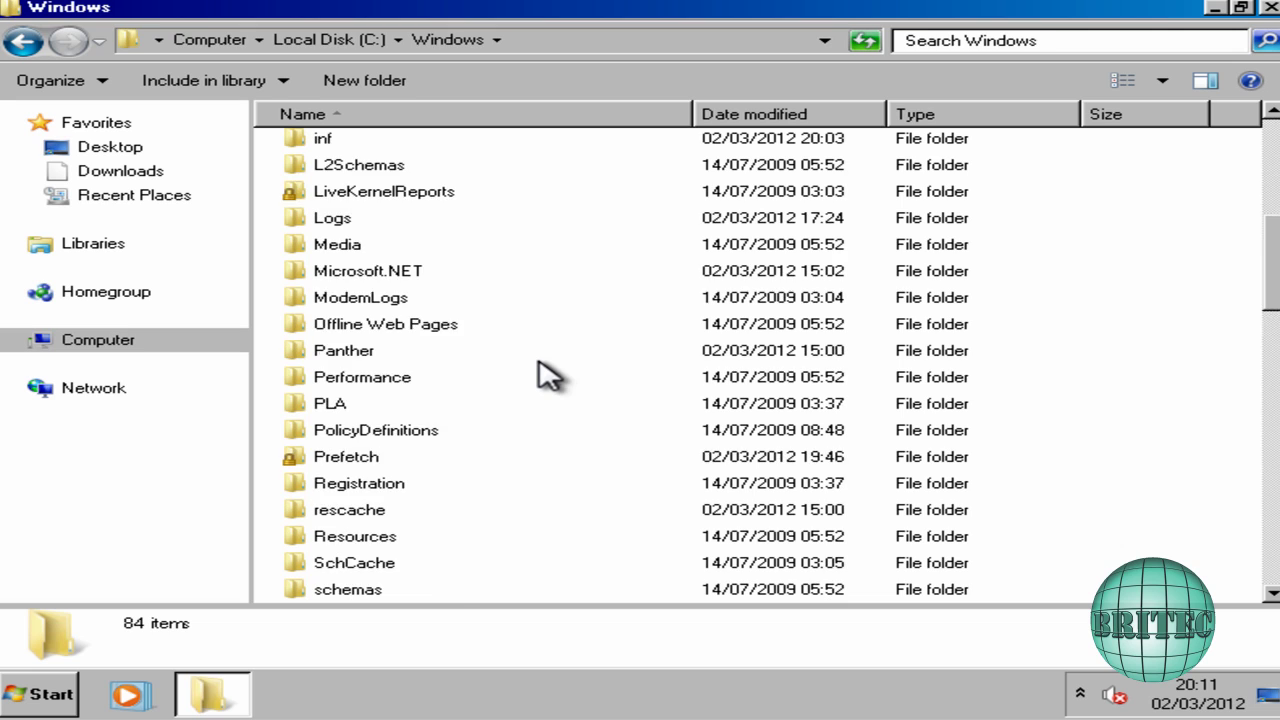
pyautogui.scroll(-3, 543, 374)
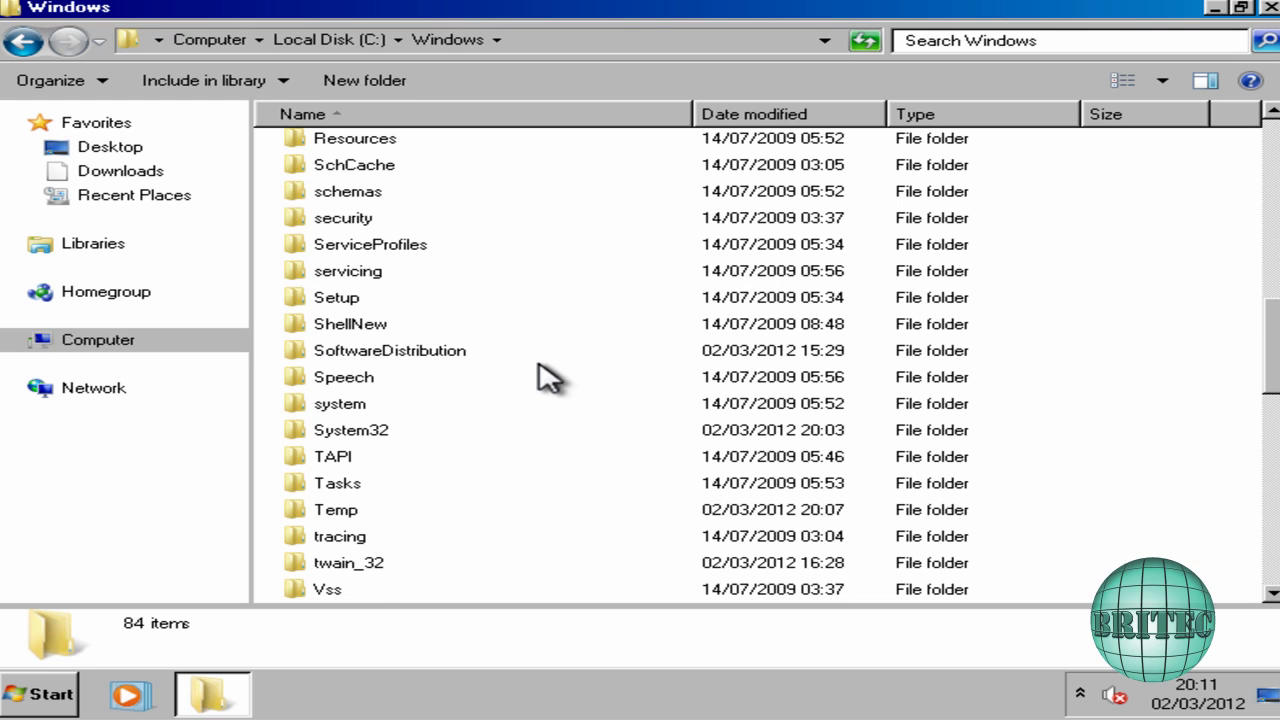
pyautogui.doubleClick(368, 436)
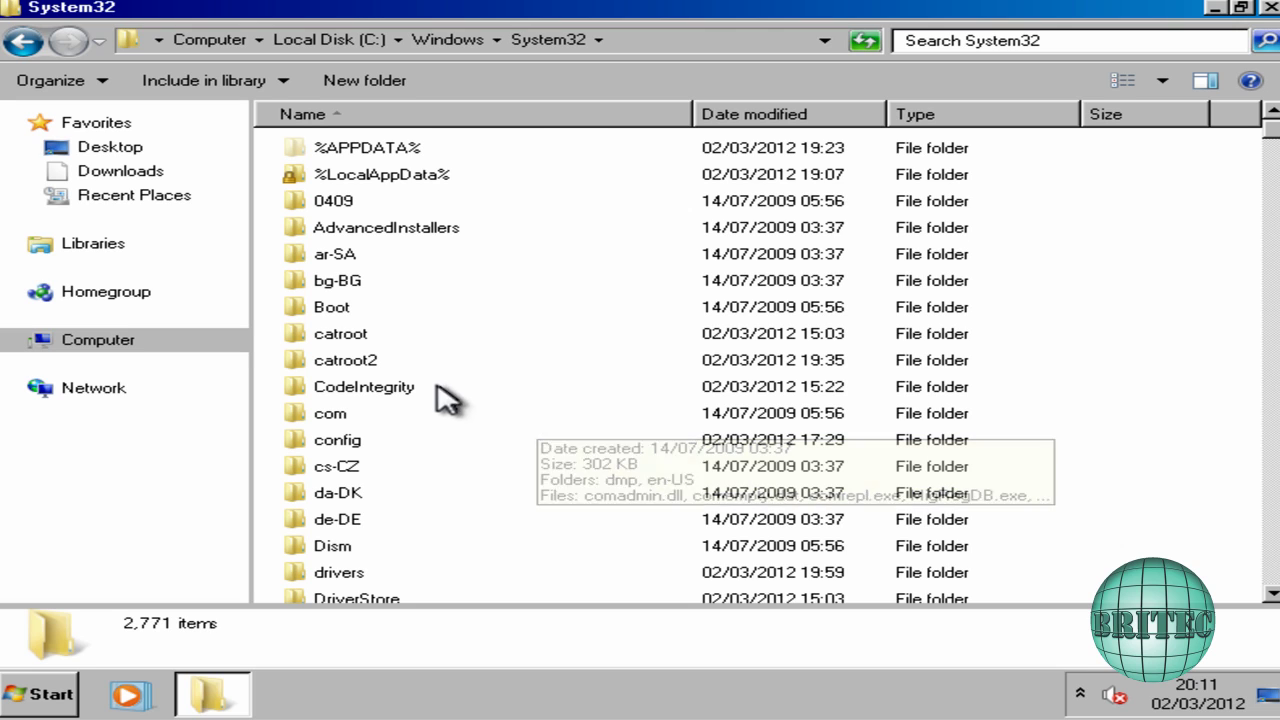
pyautogui.click(768, 118)
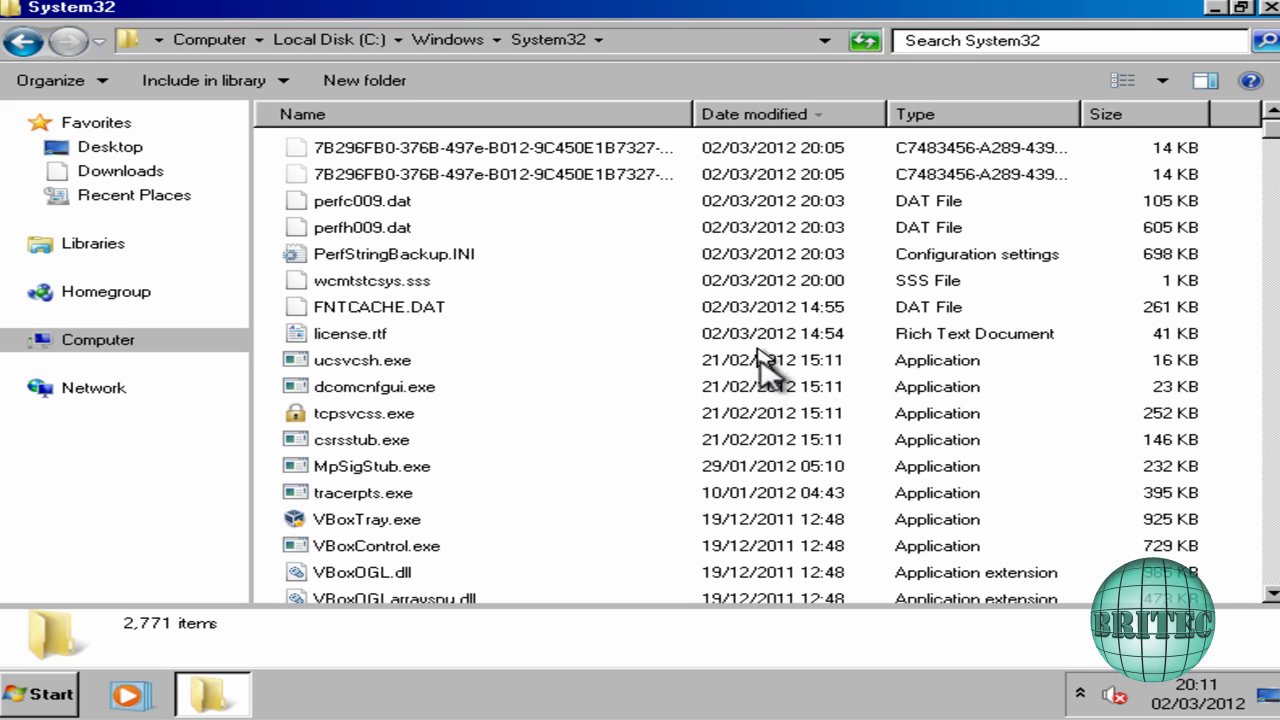
# Select ucsvcsh.exe, dcomcnfgui.exe, tcpsvcss.exe, csrsstub.exe and tracerpts.exe for deletion
pyautogui.moveTo(340, 373)
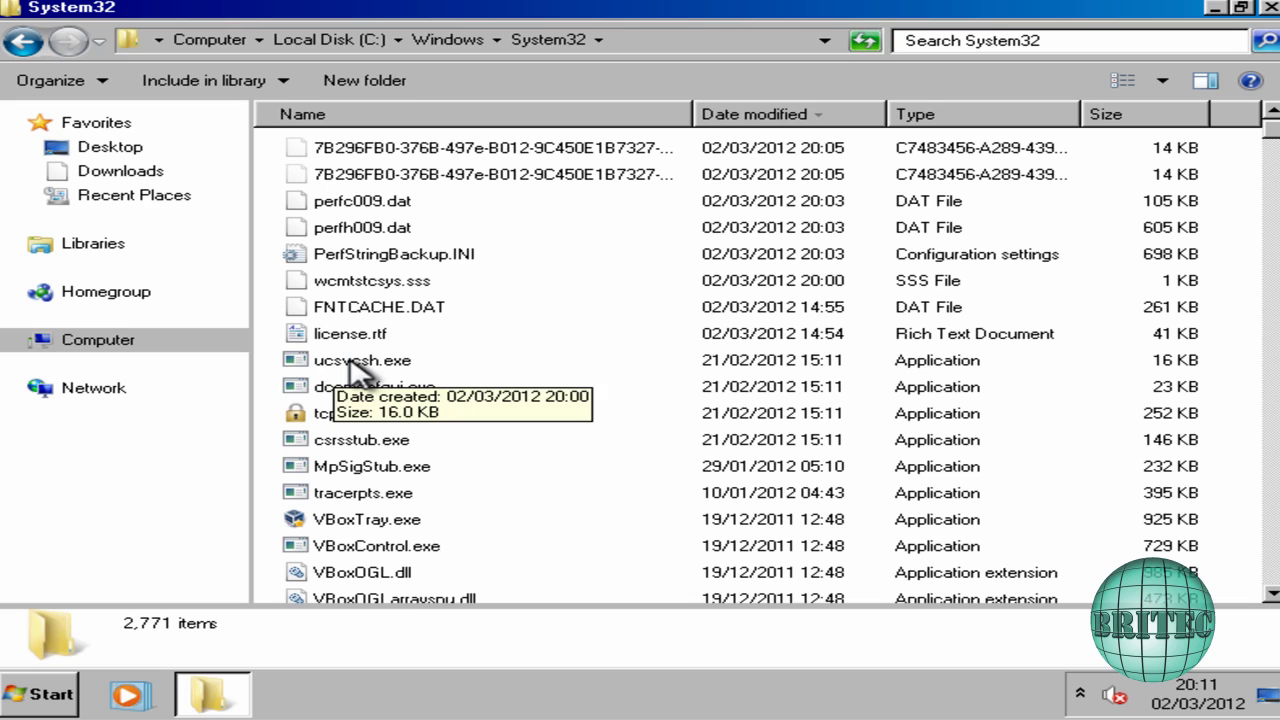
pyautogui.click(352, 372)
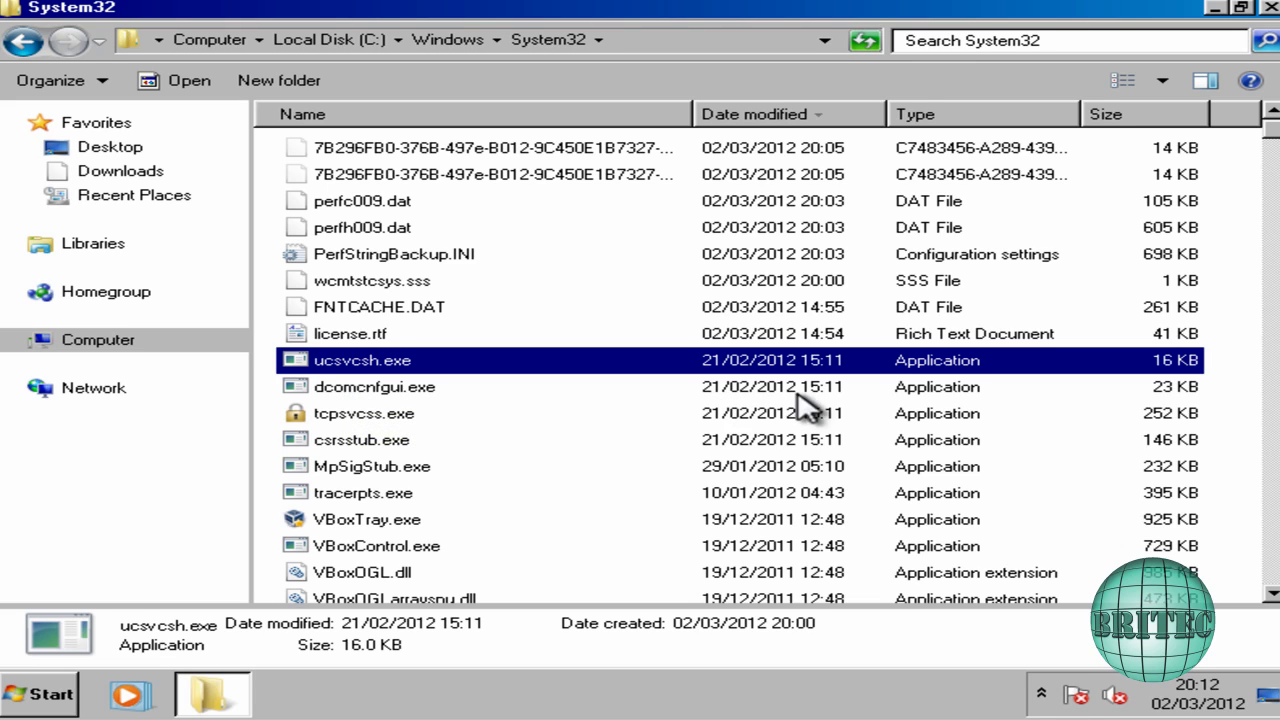
pyautogui.keyDown('ctrl'); pyautogui.click(349, 388); pyautogui.keyUp('ctrl')
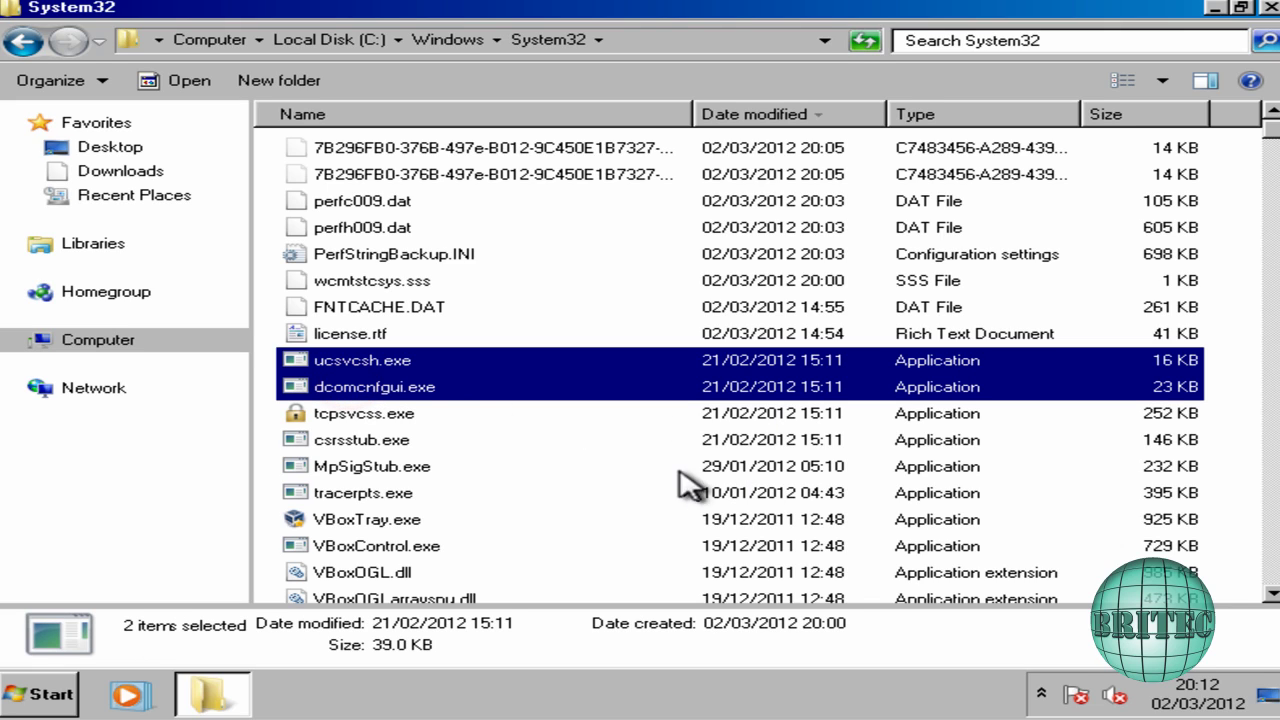
pyautogui.keyDown('ctrl'); pyautogui.click(336, 414); pyautogui.keyUp('ctrl')
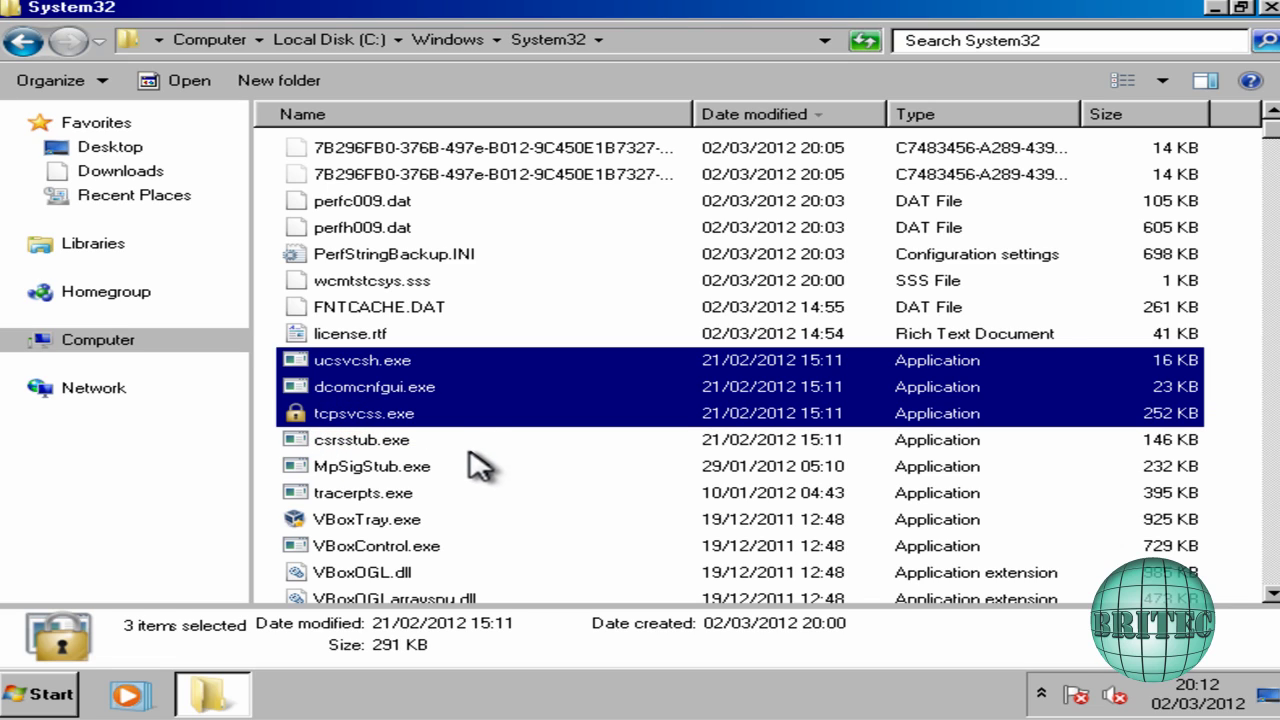
pyautogui.keyDown('ctrl'); pyautogui.click(362, 442); pyautogui.keyUp('ctrl')
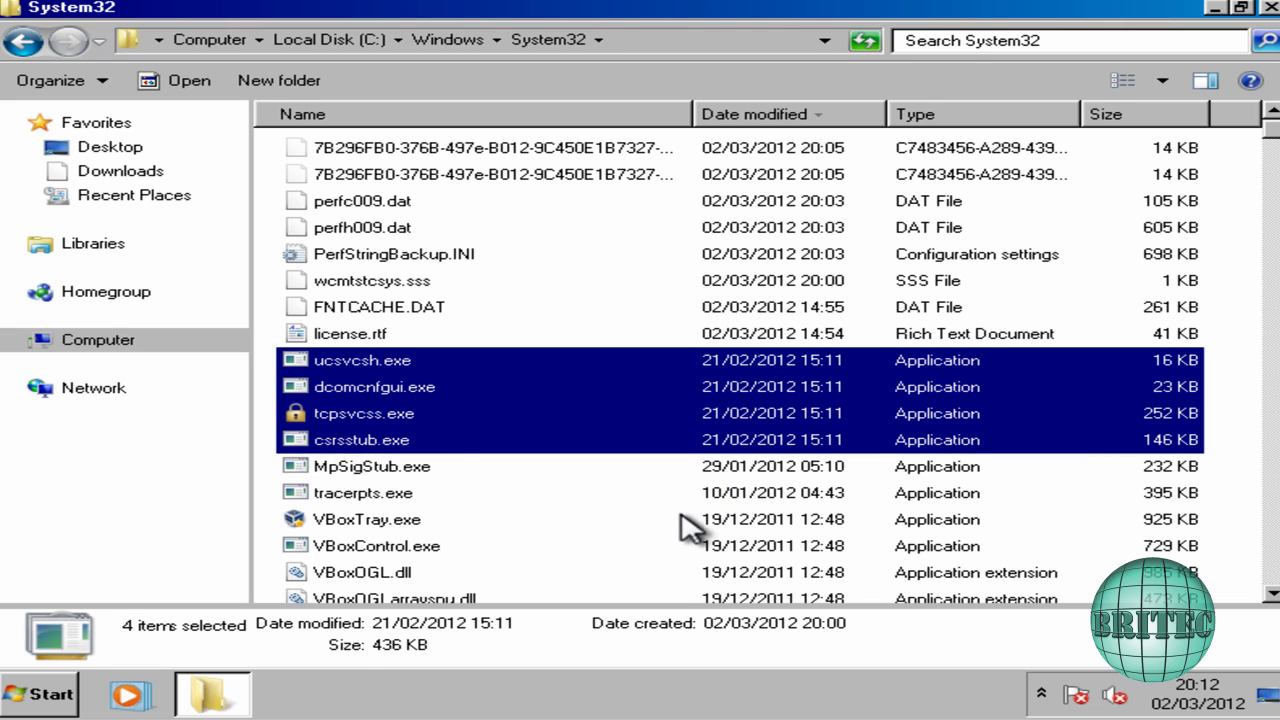
pyautogui.keyDown('ctrl'); pyautogui.click(347, 494); pyautogui.keyUp('ctrl')
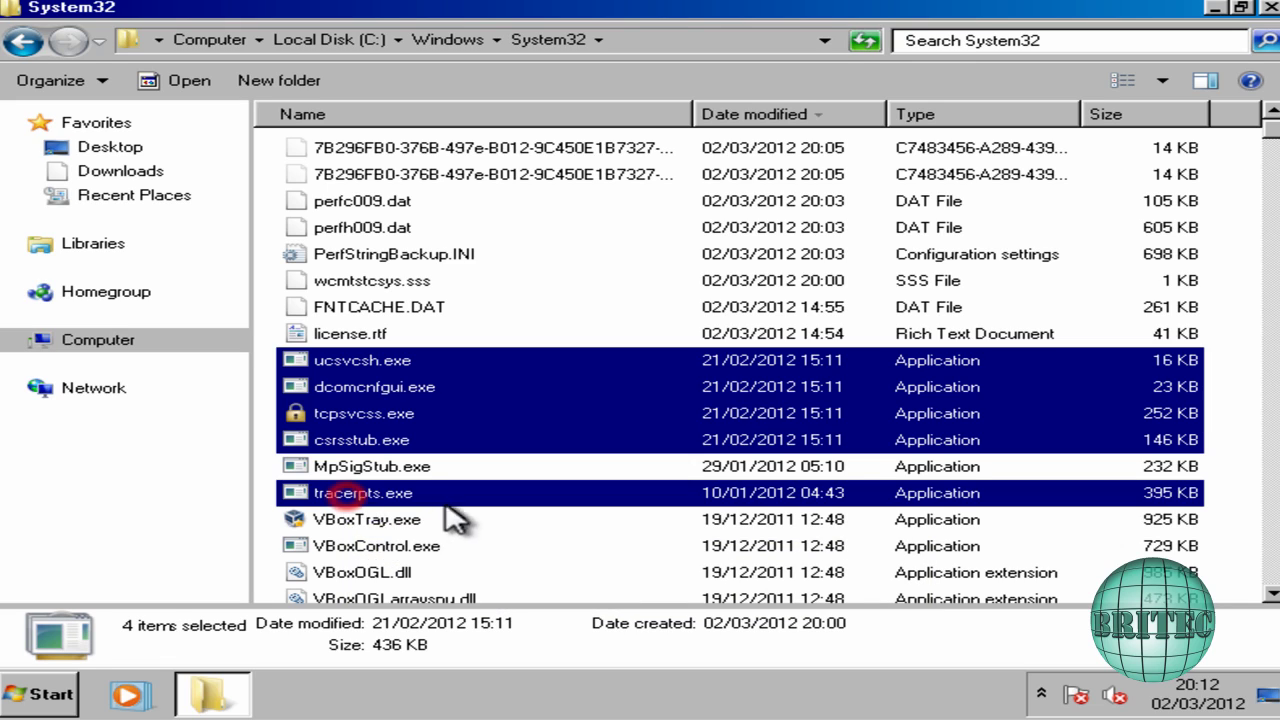
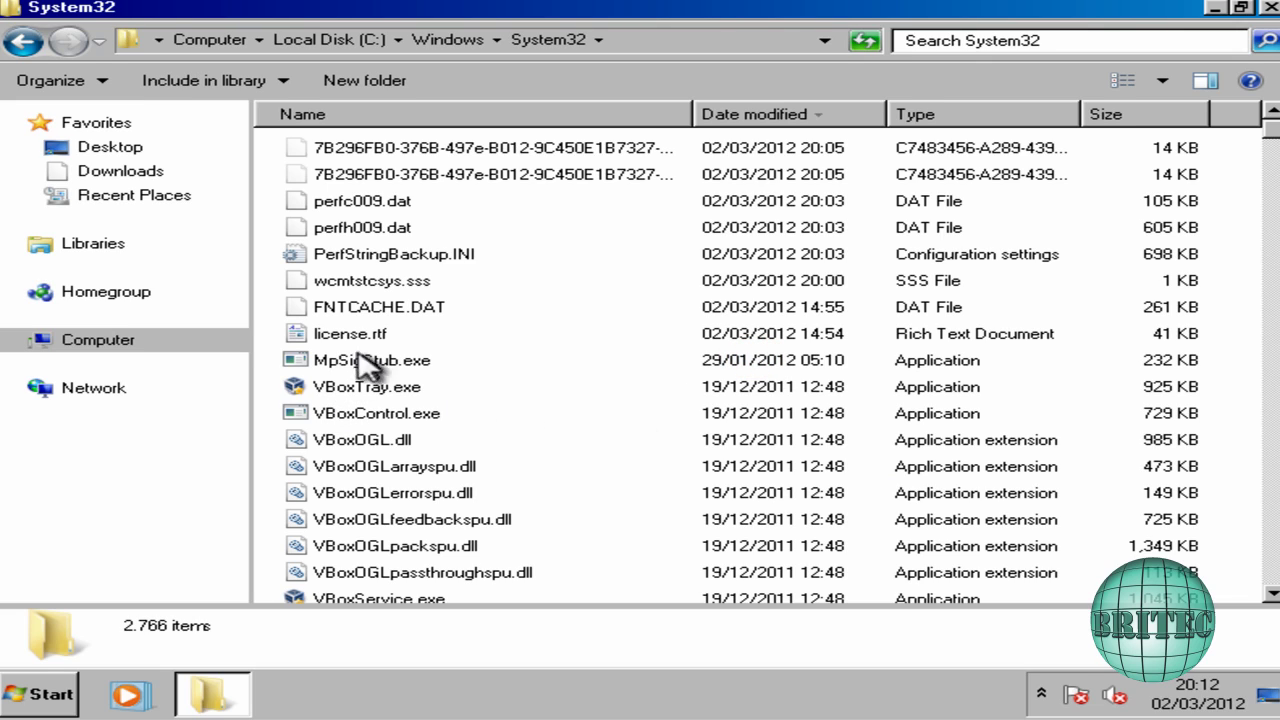
# Open wcmtstcsys.sss in Notepad to read its contents, then close Notepad
pyautogui.click(365, 282)
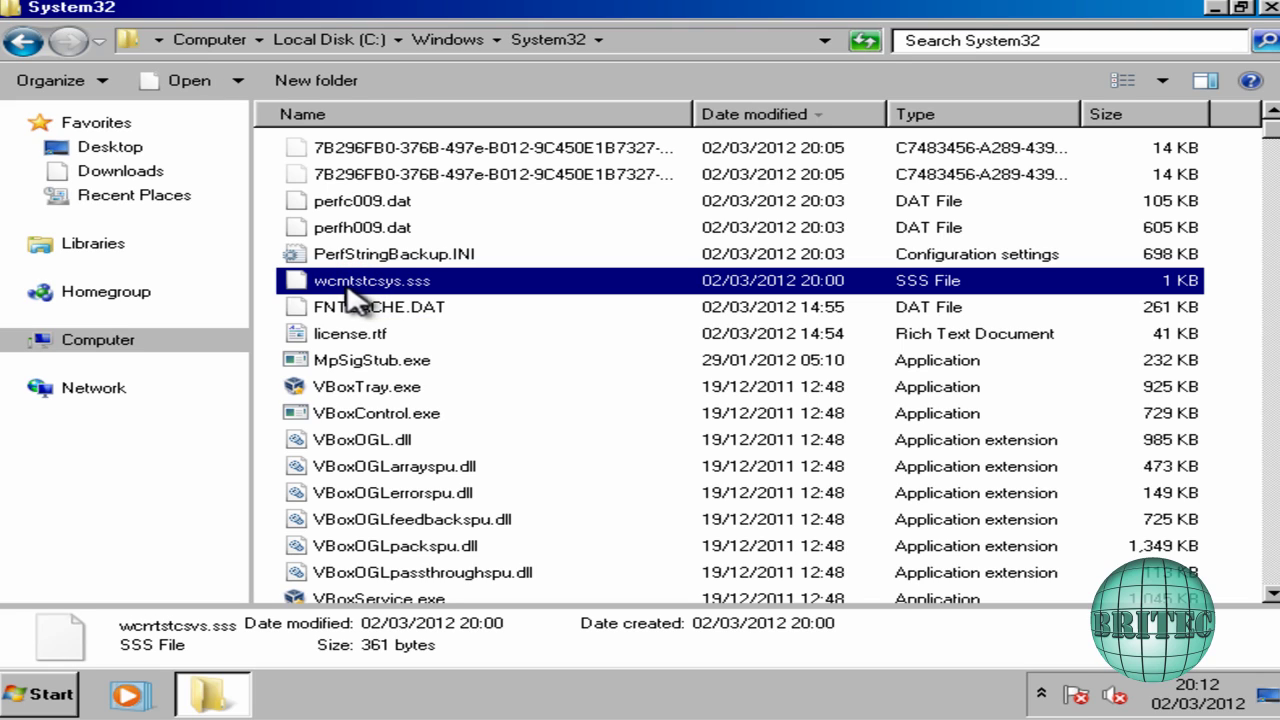
pyautogui.rightClick(365, 290)
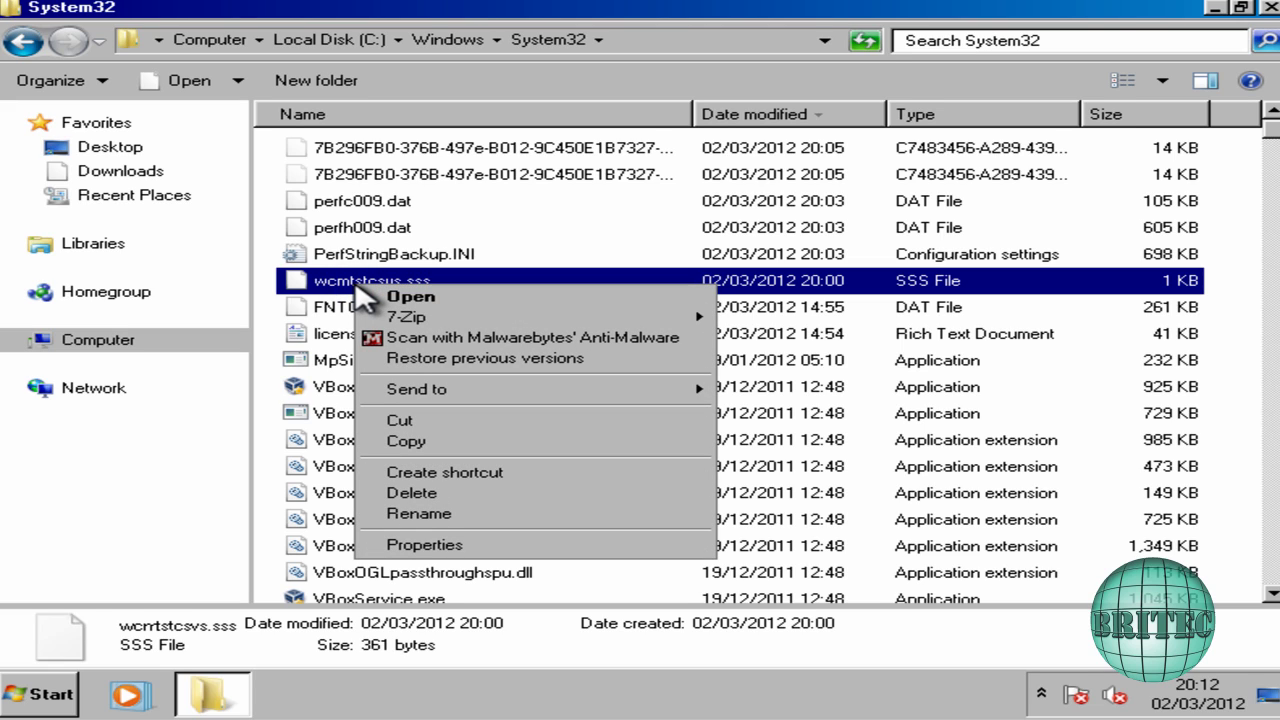
pyautogui.click(410, 297)
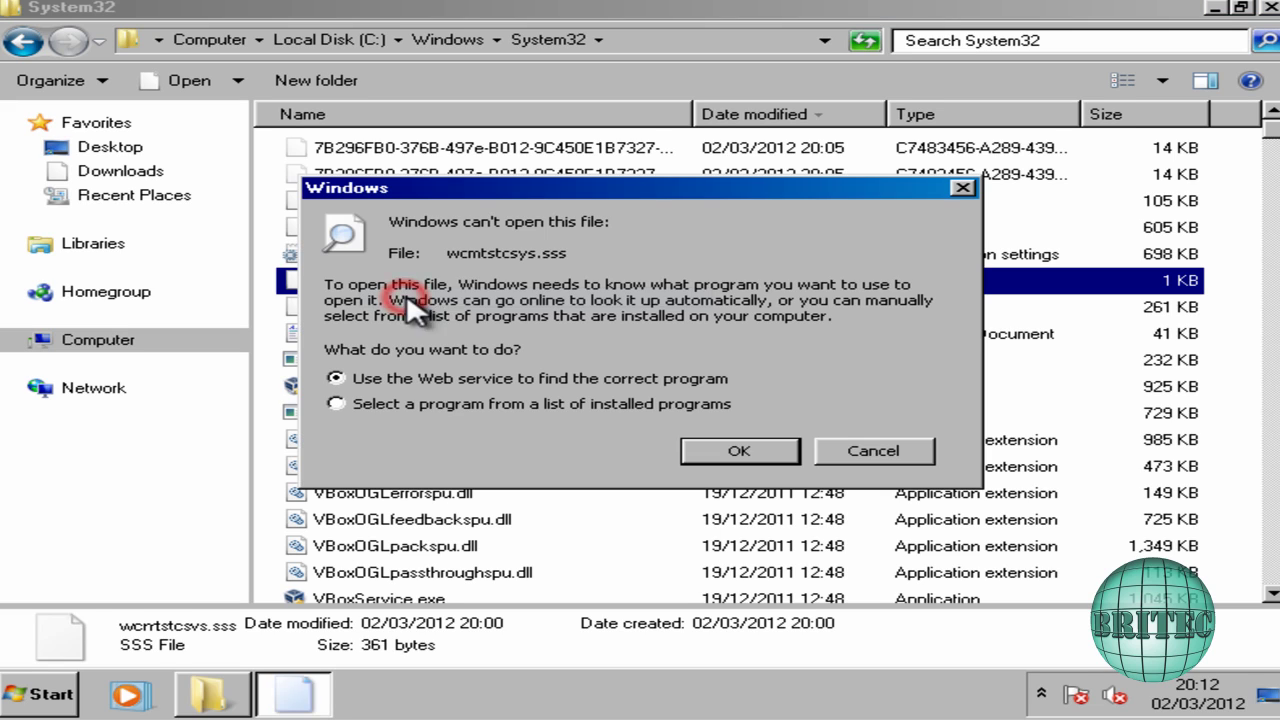
pyautogui.click(336, 403)
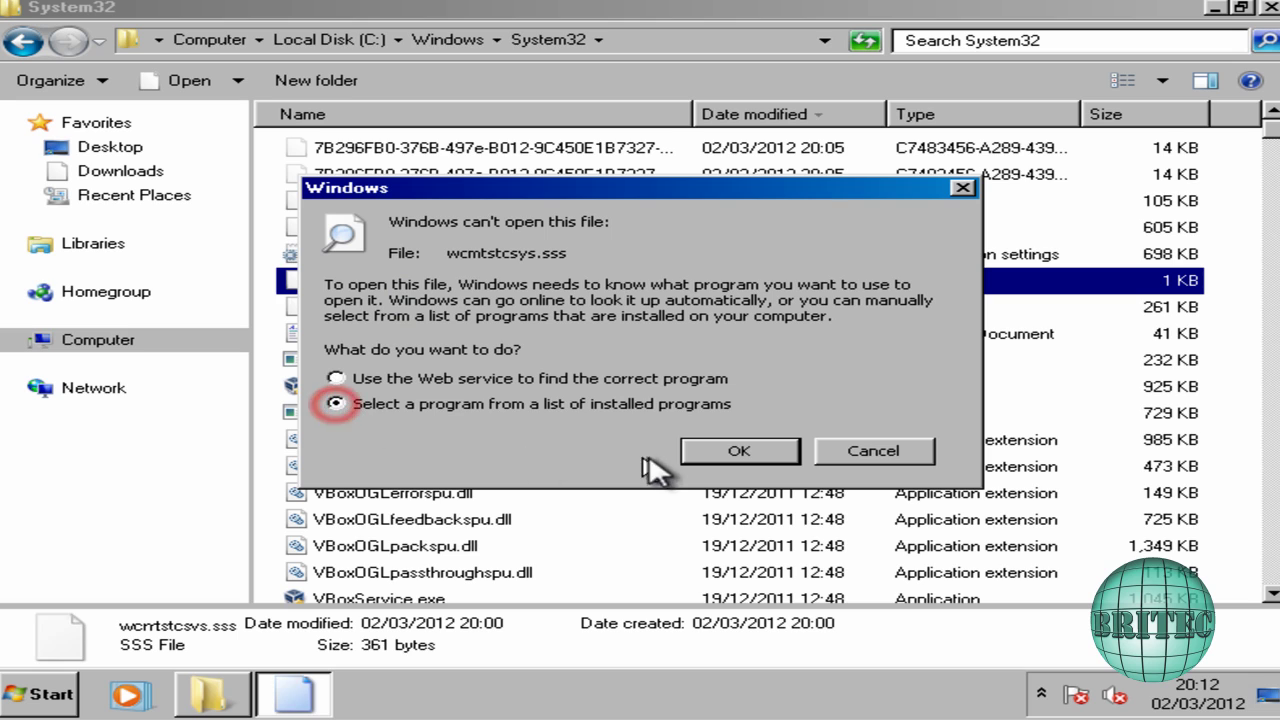
pyautogui.click(713, 453)
pyautogui.click(210, 500)
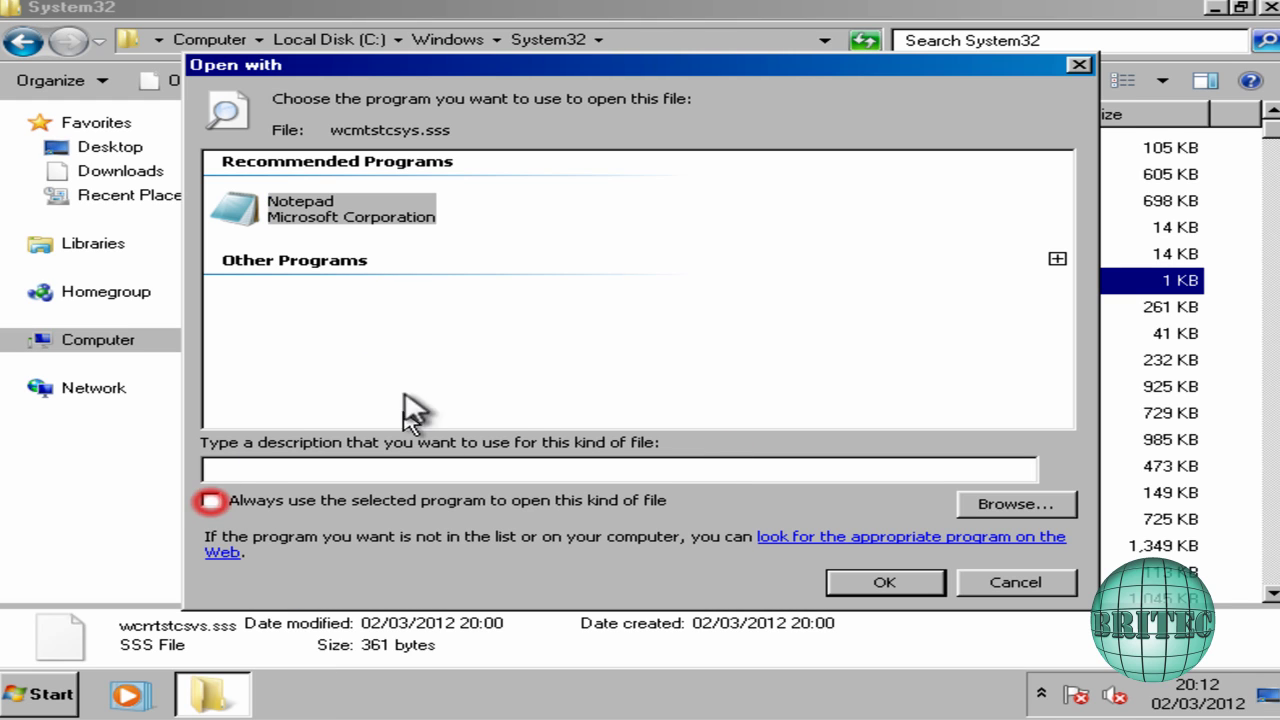
pyautogui.doubleClick(330, 208)
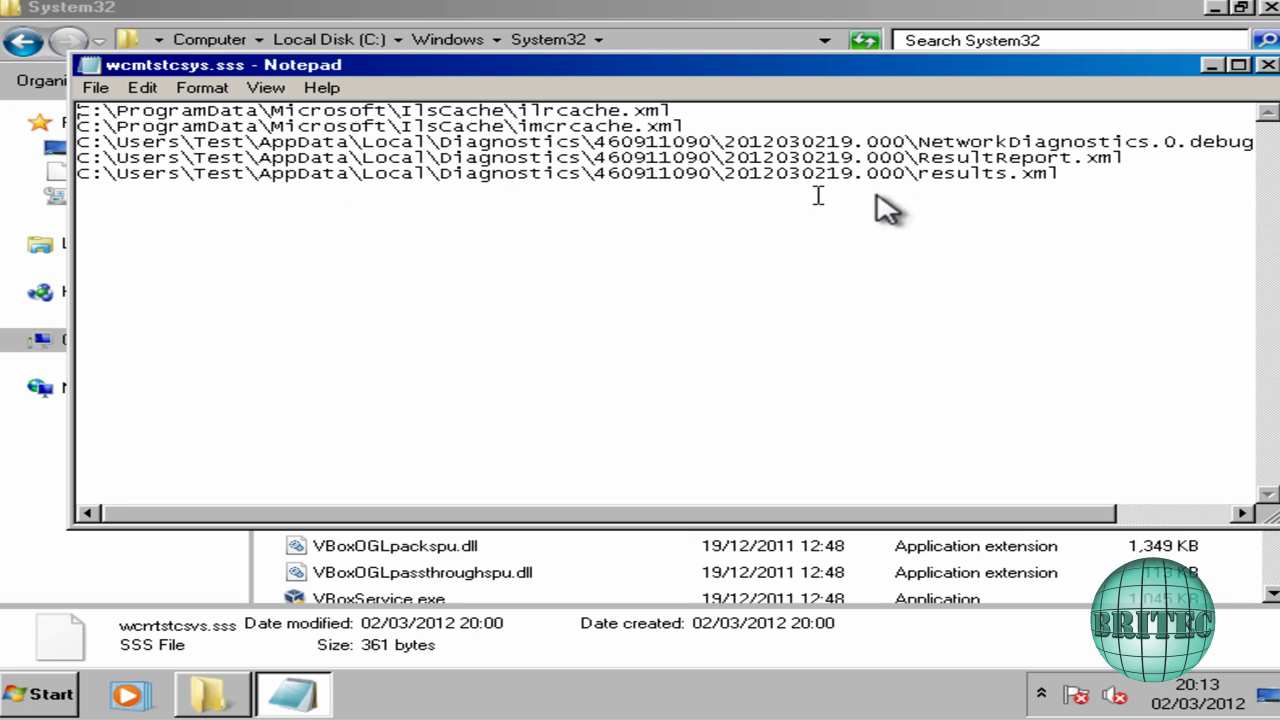
pyautogui.click(1266, 65)
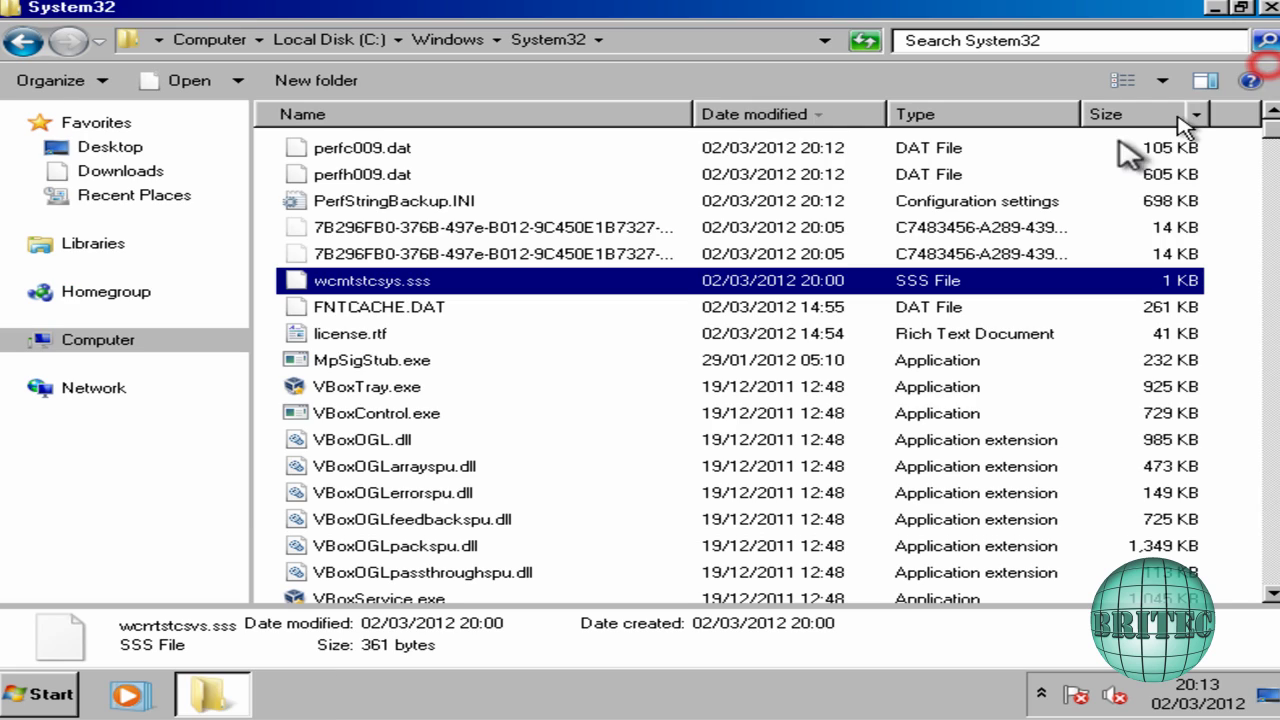
# Delete wcmtstcsys.sss to the Recycle Bin and close the System32 window
pyautogui.rightClick(345, 278)
pyautogui.click(417, 480)
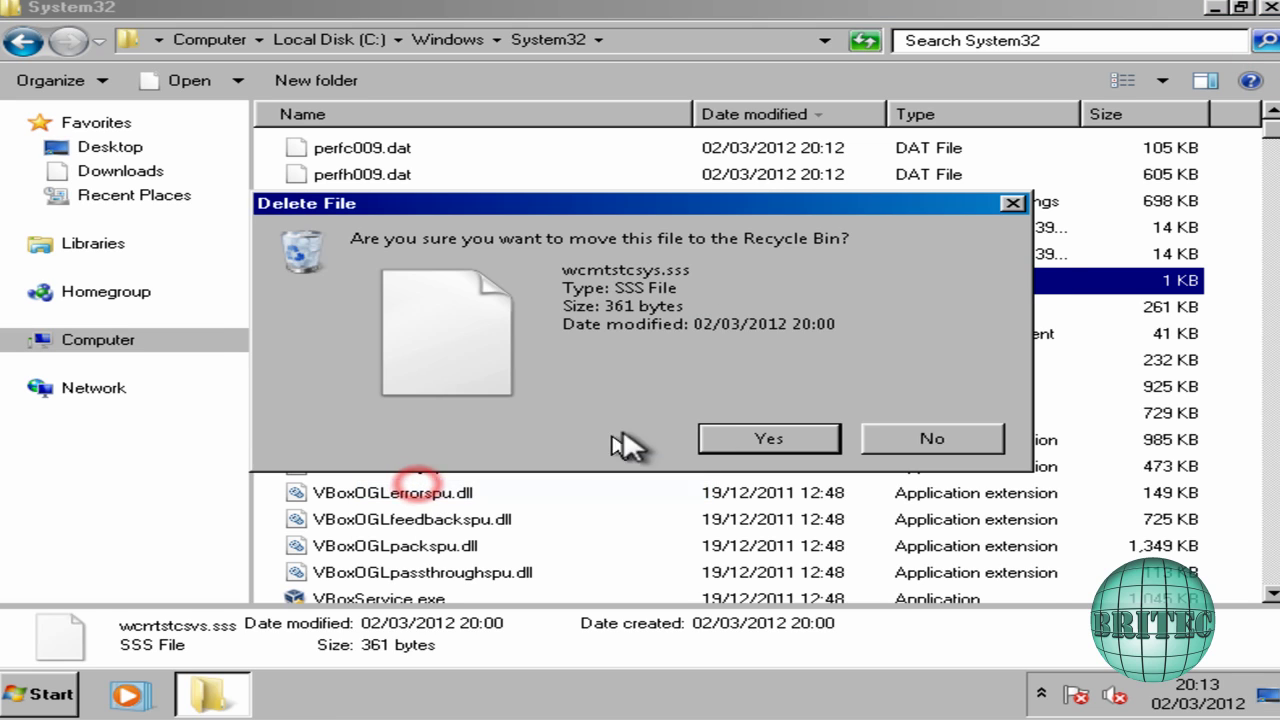
pyautogui.click(770, 438)
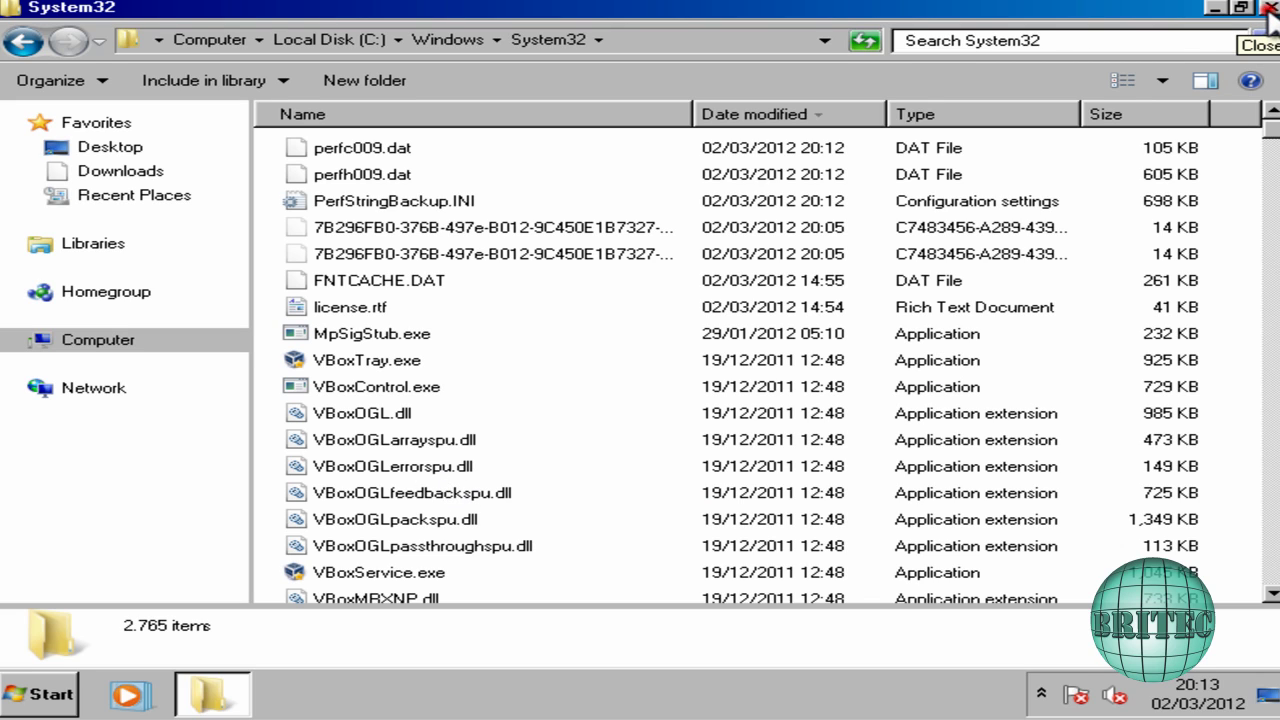
pyautogui.click(1268, 7)
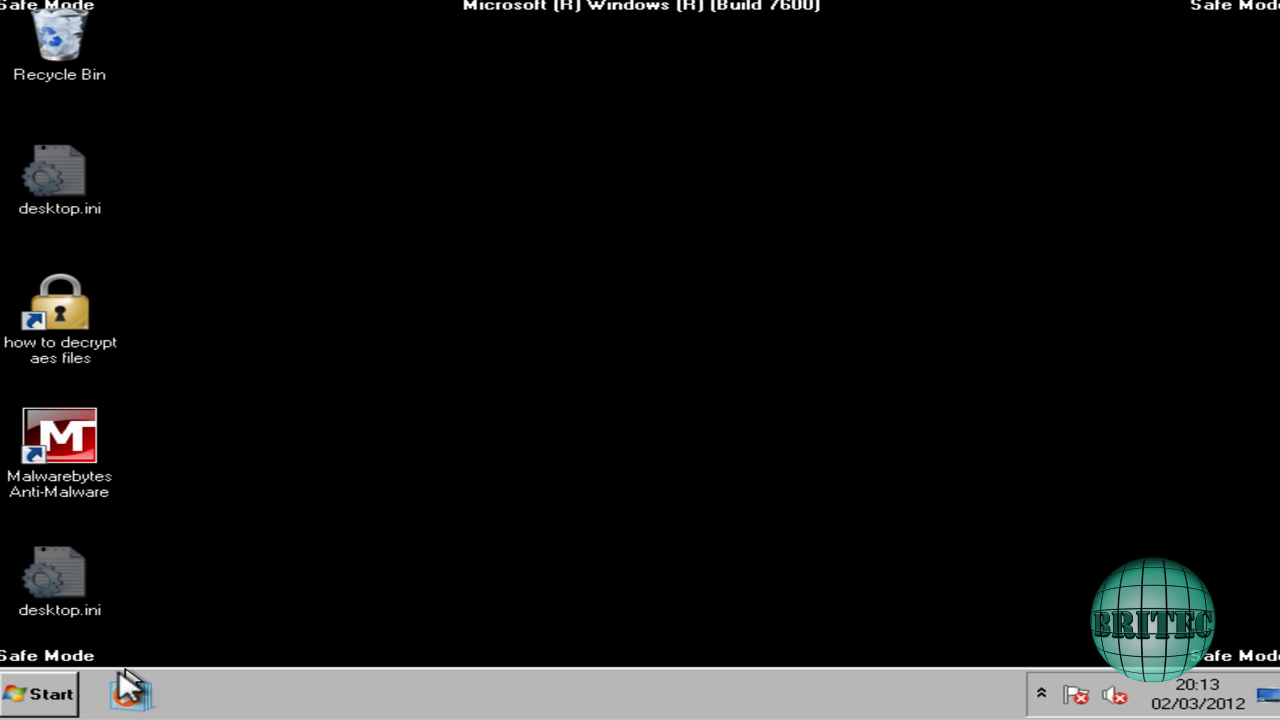
# Turn off 'Hide protected operating system files' in Folder and search options
pyautogui.click(50, 700)
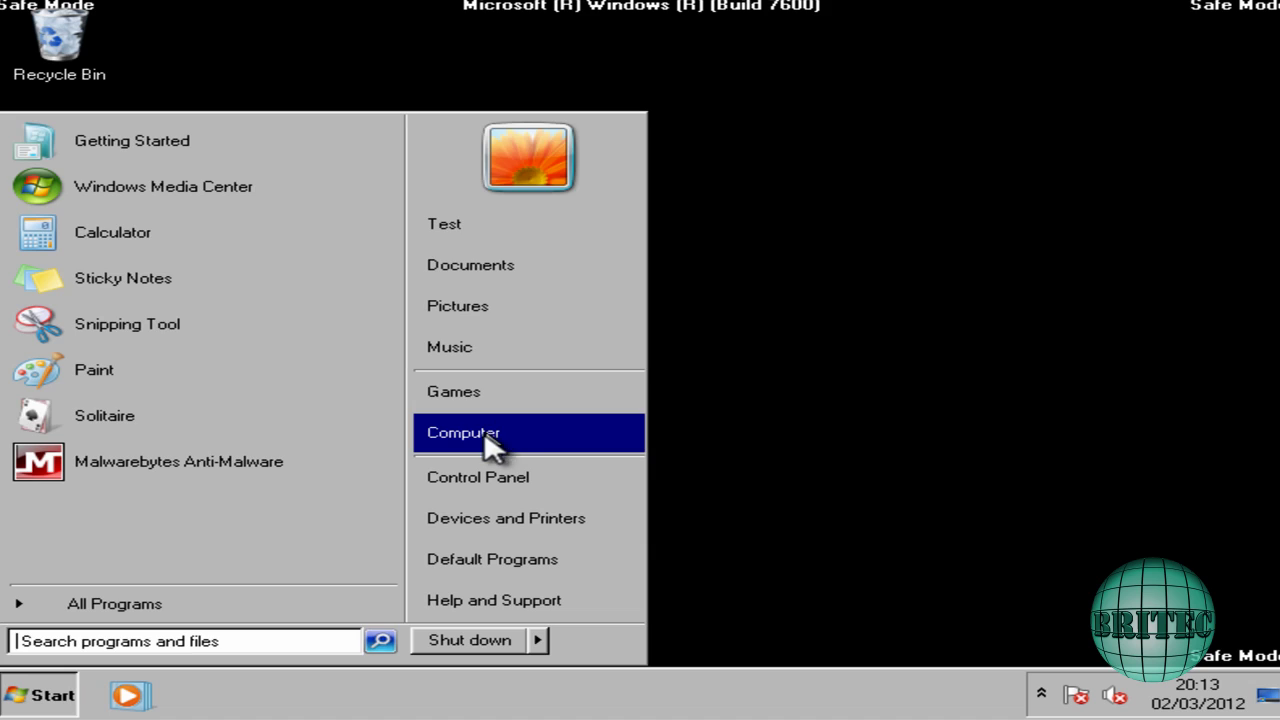
pyautogui.click(482, 440)
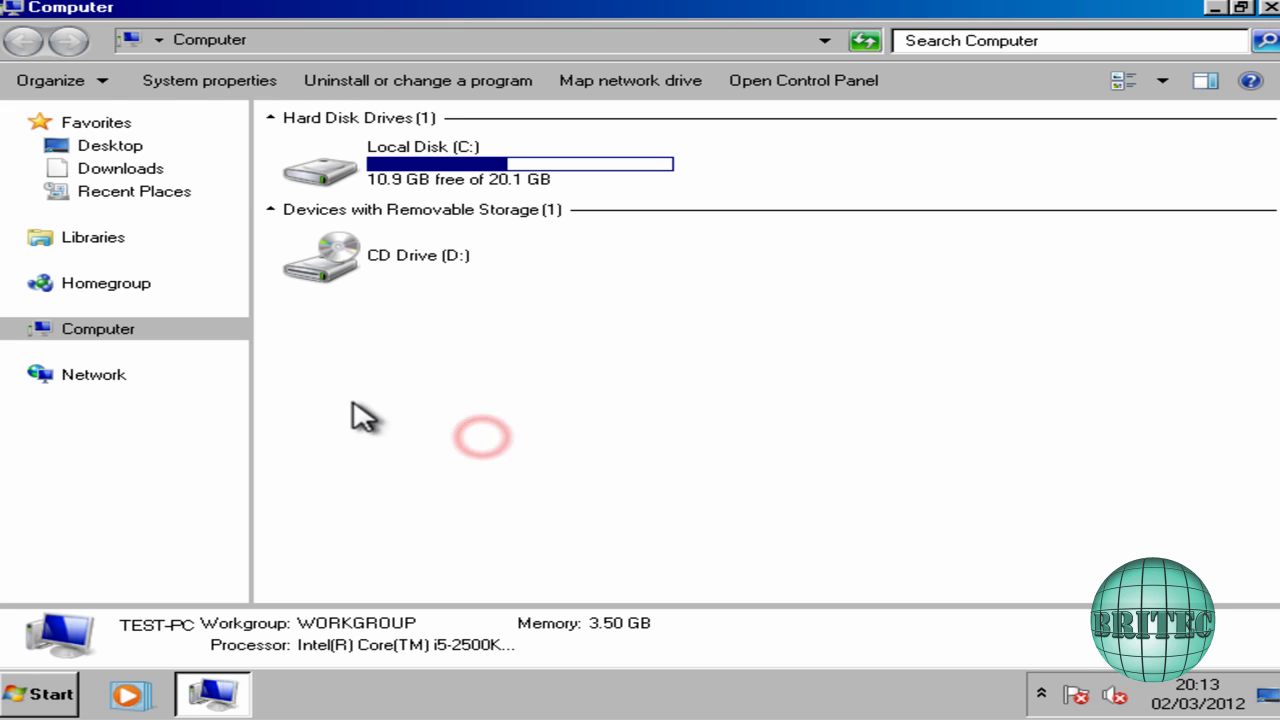
pyautogui.click(107, 84)
pyautogui.click(120, 280)
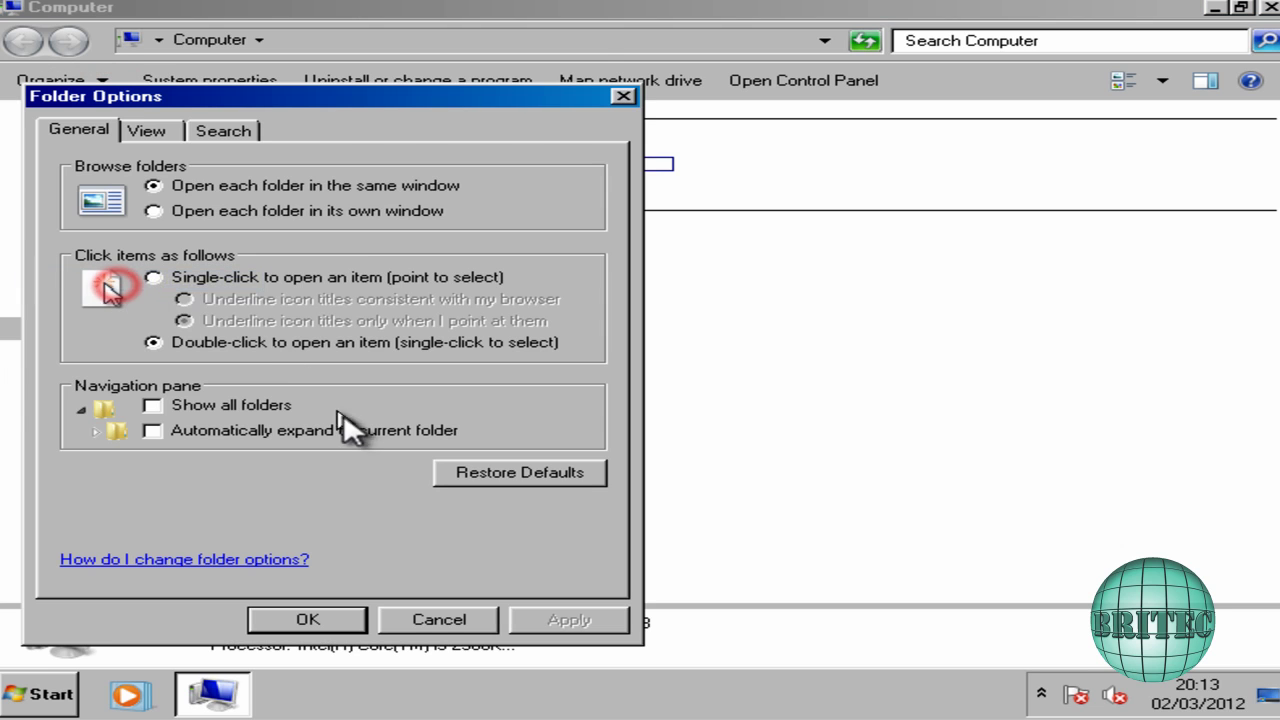
pyautogui.click(170, 138)
pyautogui.click(118, 524)
pyautogui.click(304, 619)
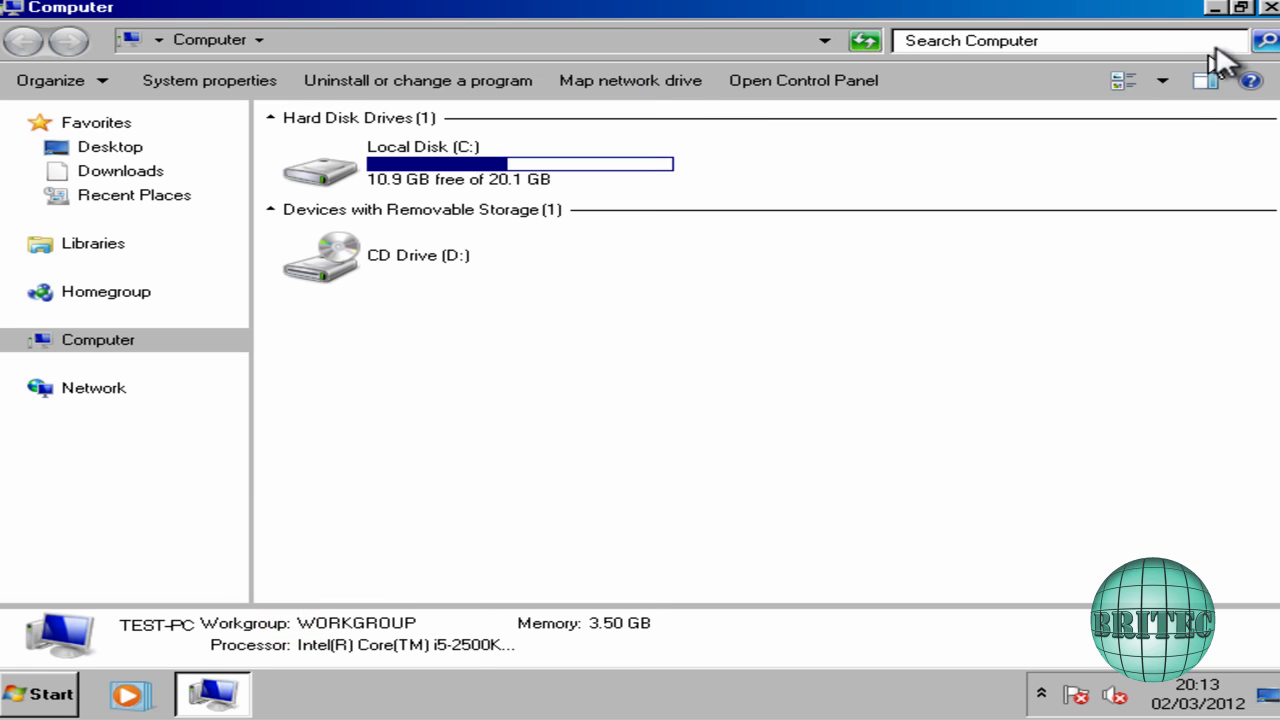
pyautogui.click(1268, 7)
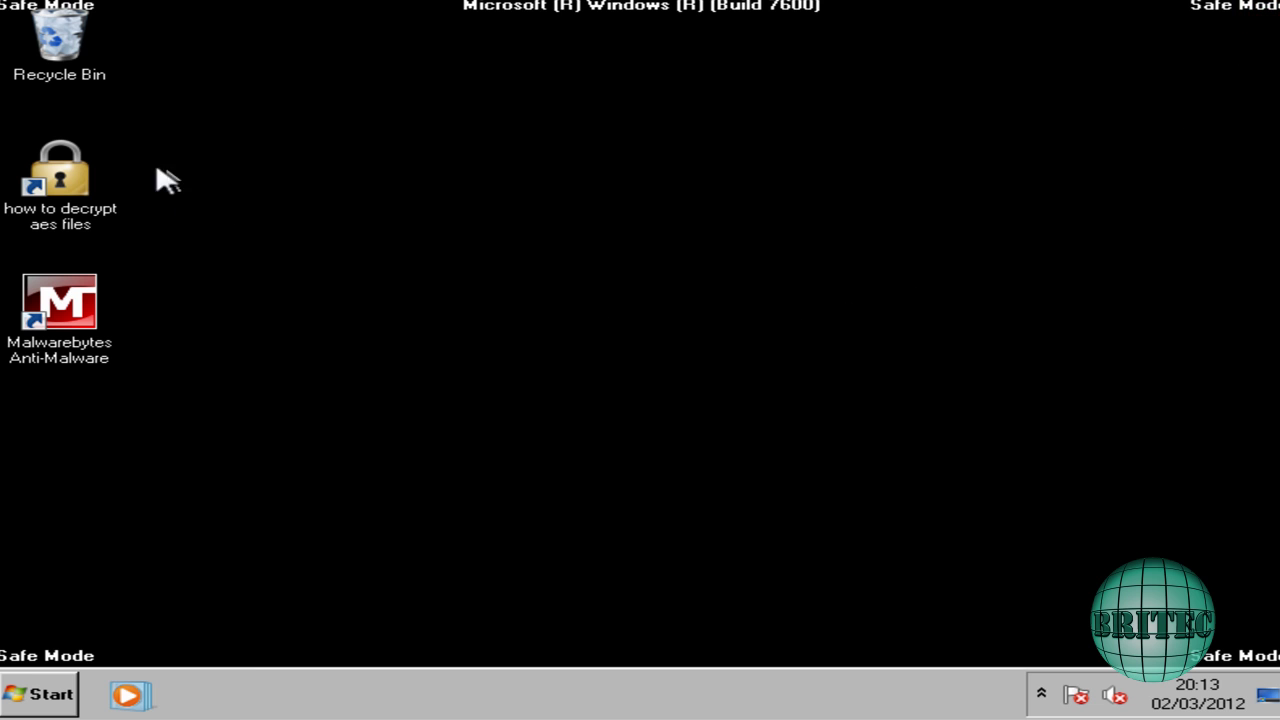
# Delete the 'how to decrypt aes files' shortcut and empty the Recycle Bin's 13 items
pyautogui.click(80, 160)
pyautogui.rightClick(80, 160)
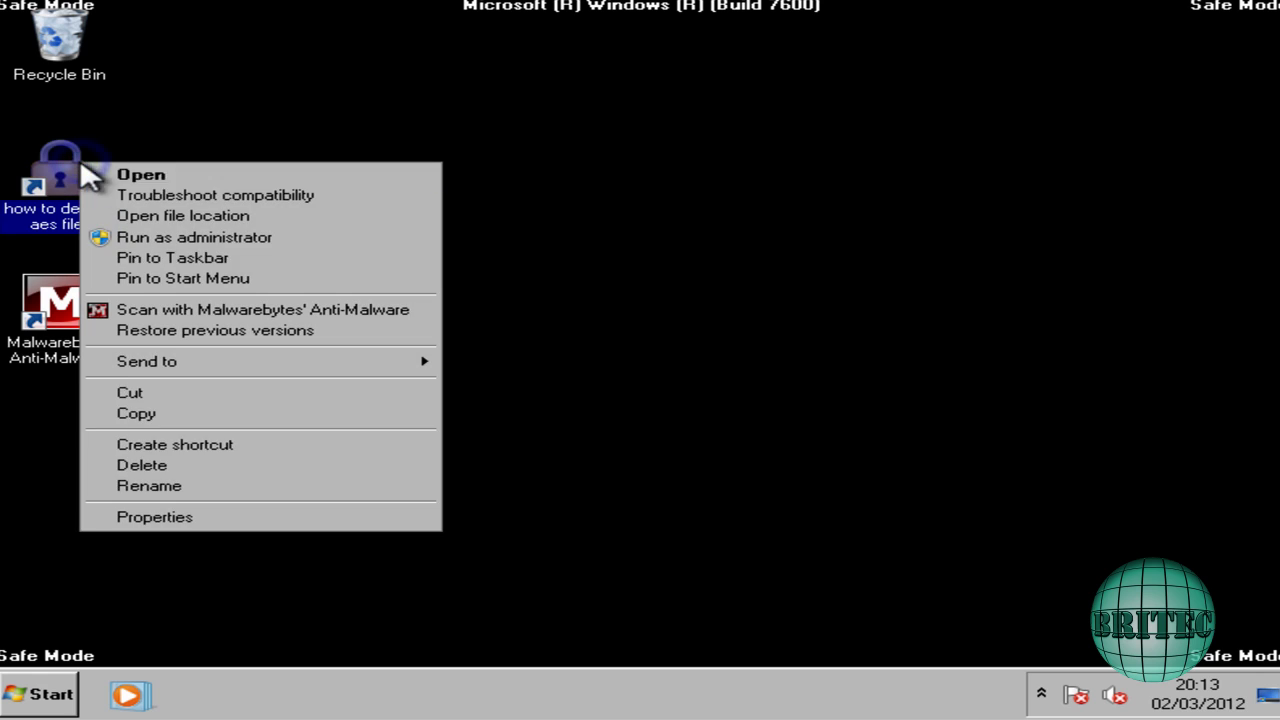
pyautogui.click(122, 466)
pyautogui.click(792, 440)
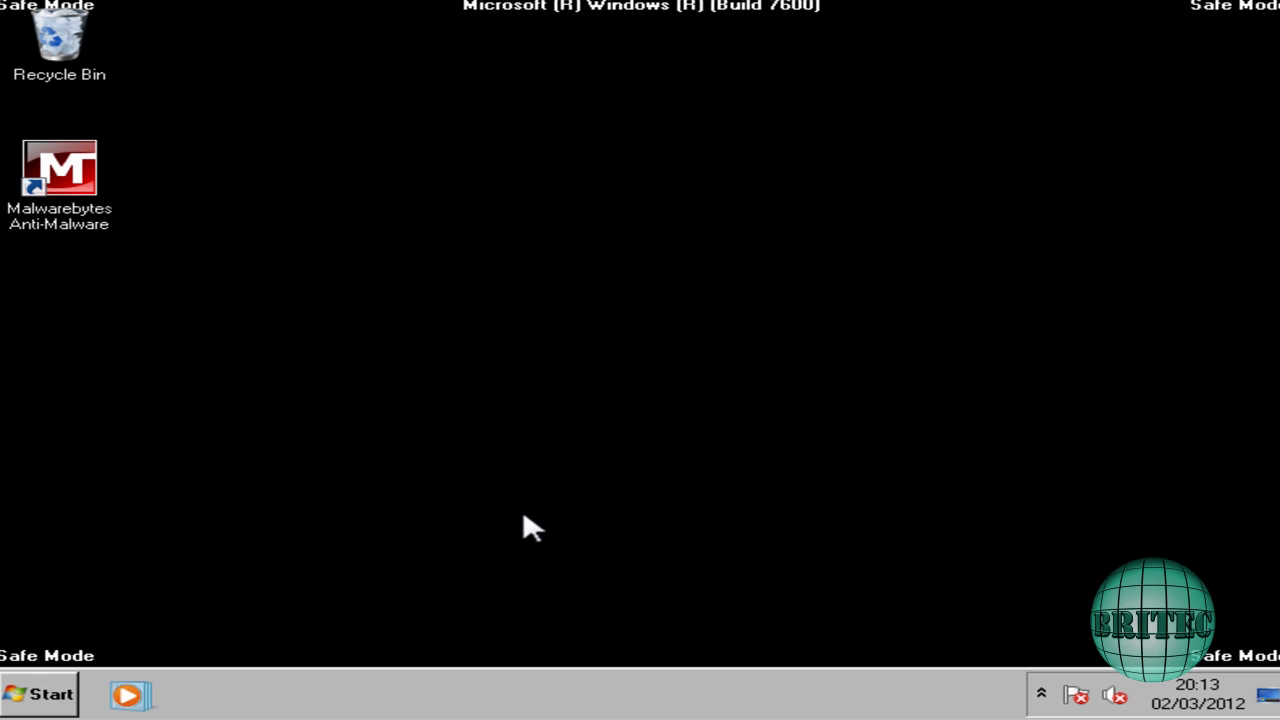
pyautogui.rightClick(60, 50)
pyautogui.click(134, 74)
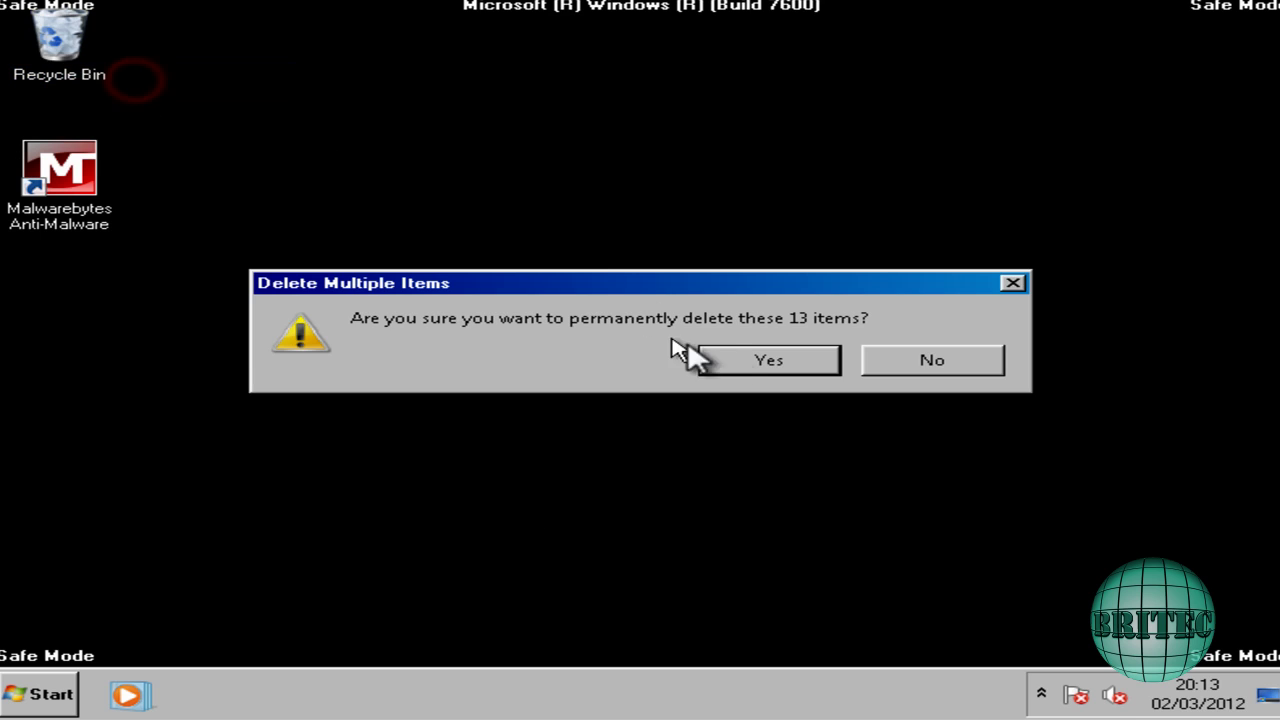
pyautogui.click(739, 357)
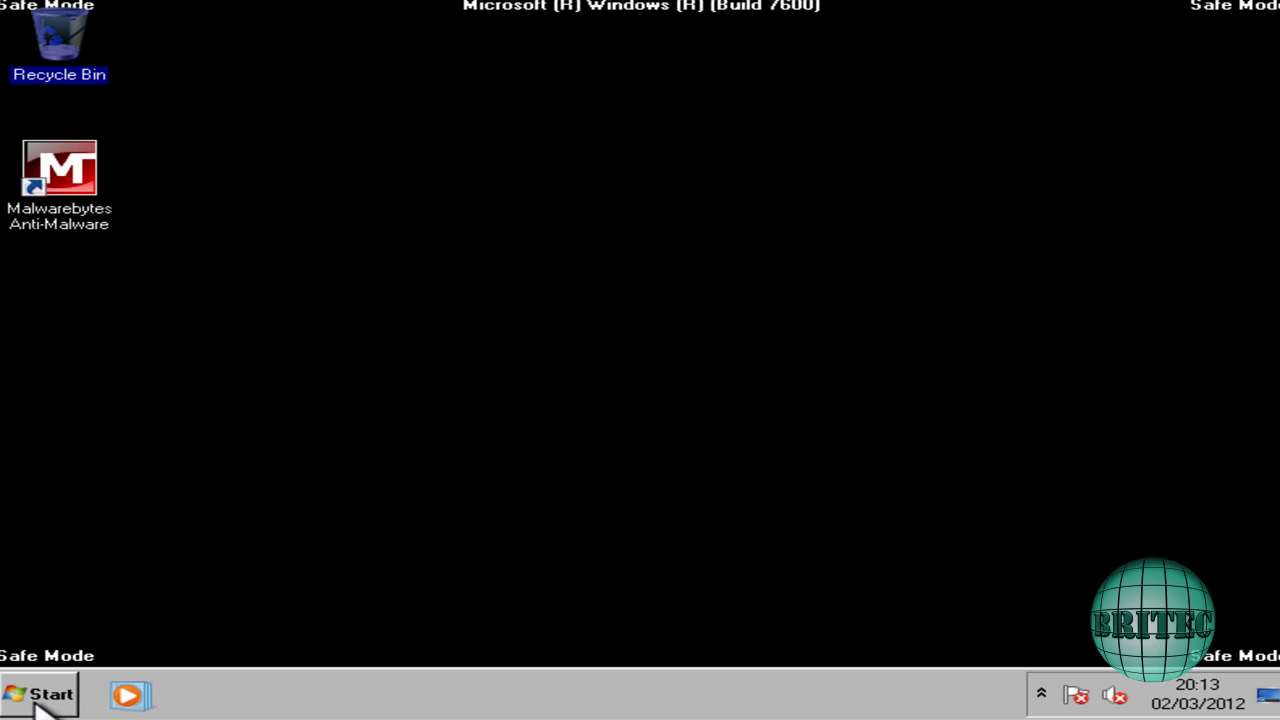
# Restart Windows from the Start menu
pyautogui.click(22, 695)
pyautogui.click(538, 641)
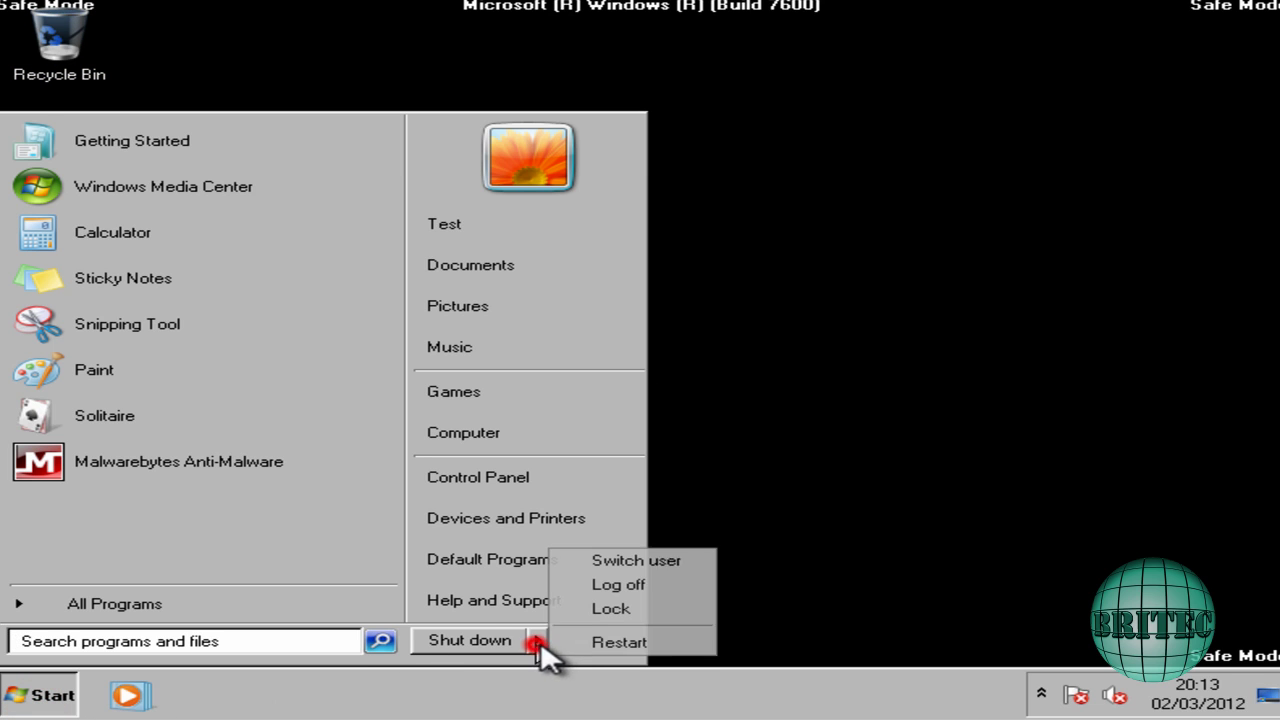
pyautogui.click(660, 643)
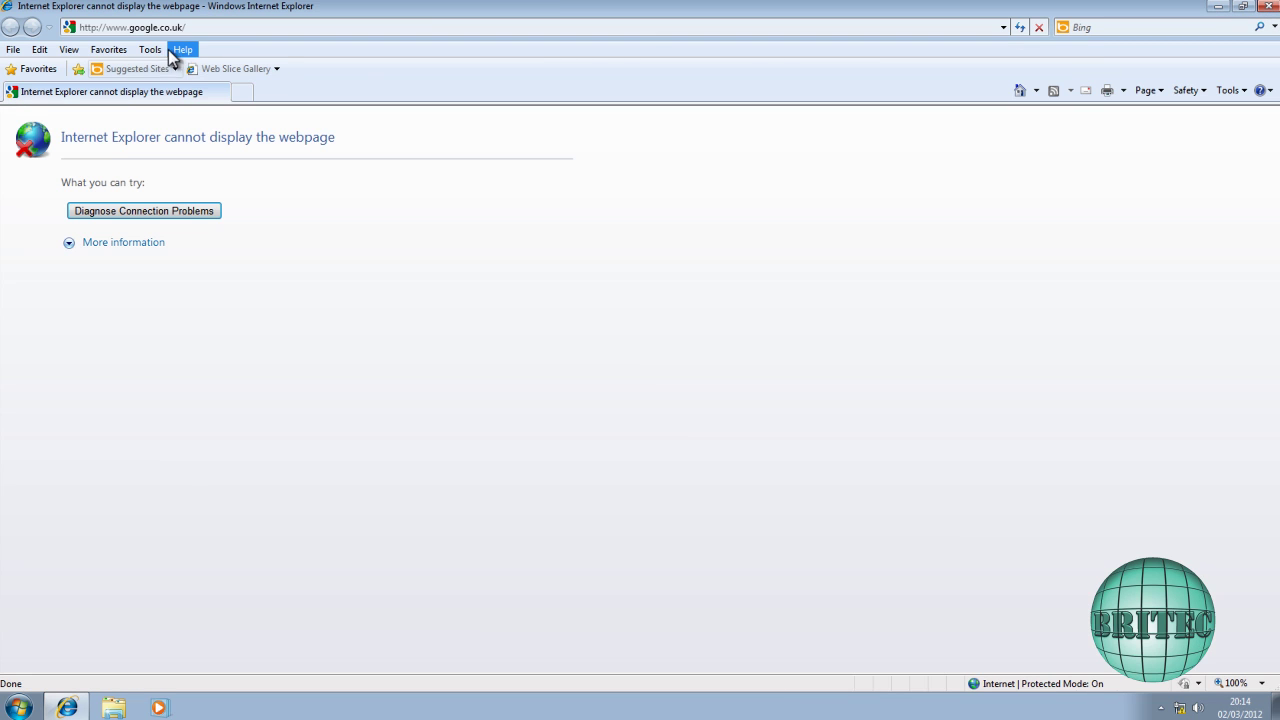
# Verify in Internet Options' LAN settings that no proxy server is used, then close Internet Explorer
pyautogui.click(166, 50)
pyautogui.click(202, 358)
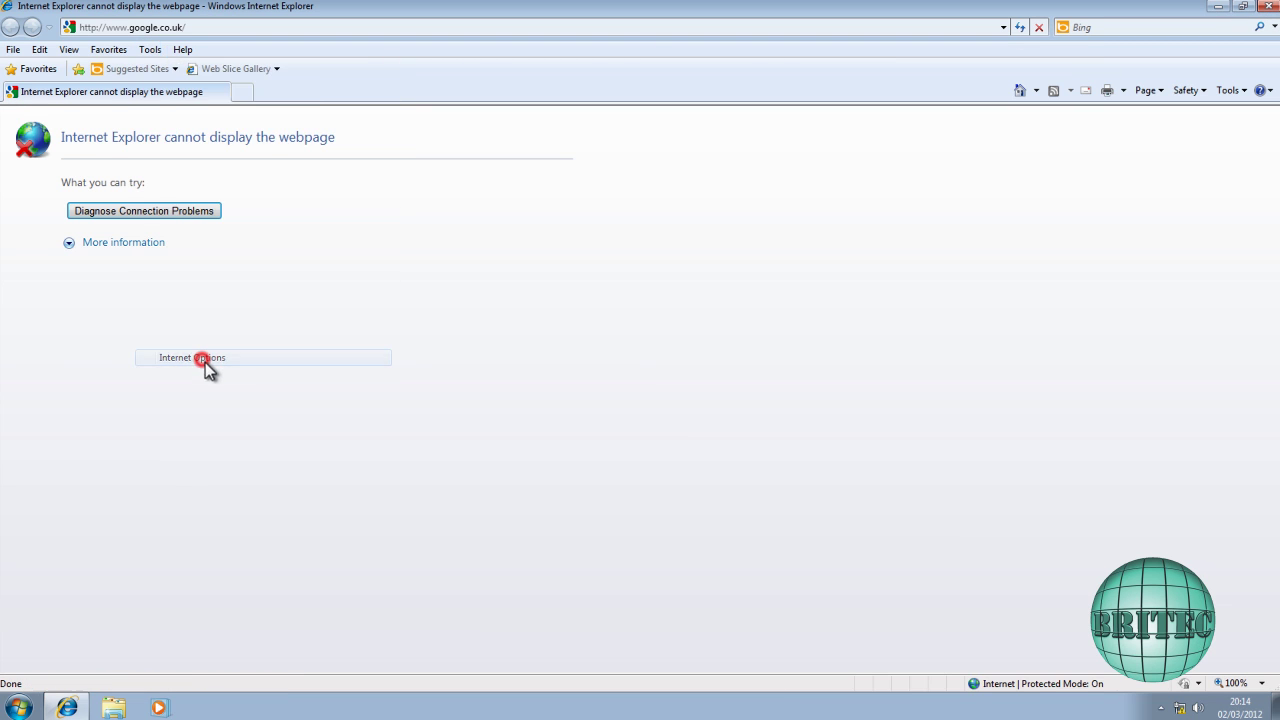
pyautogui.click(190, 37)
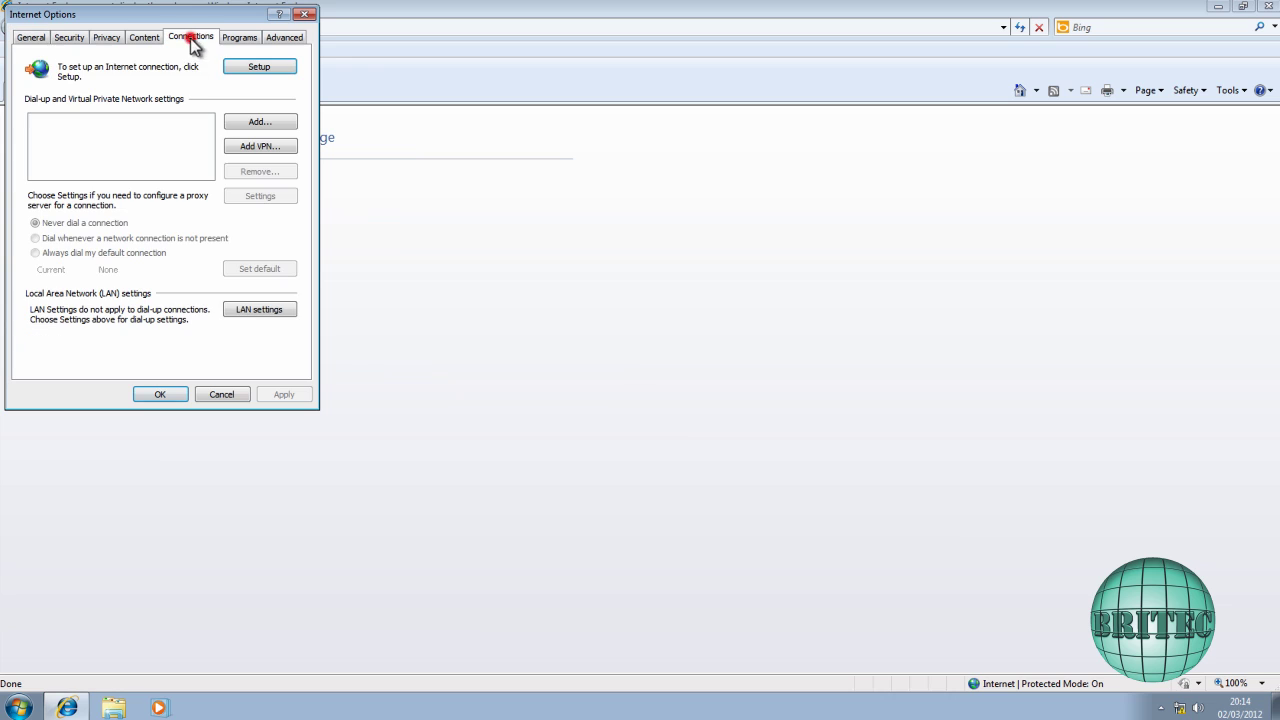
pyautogui.click(252, 311)
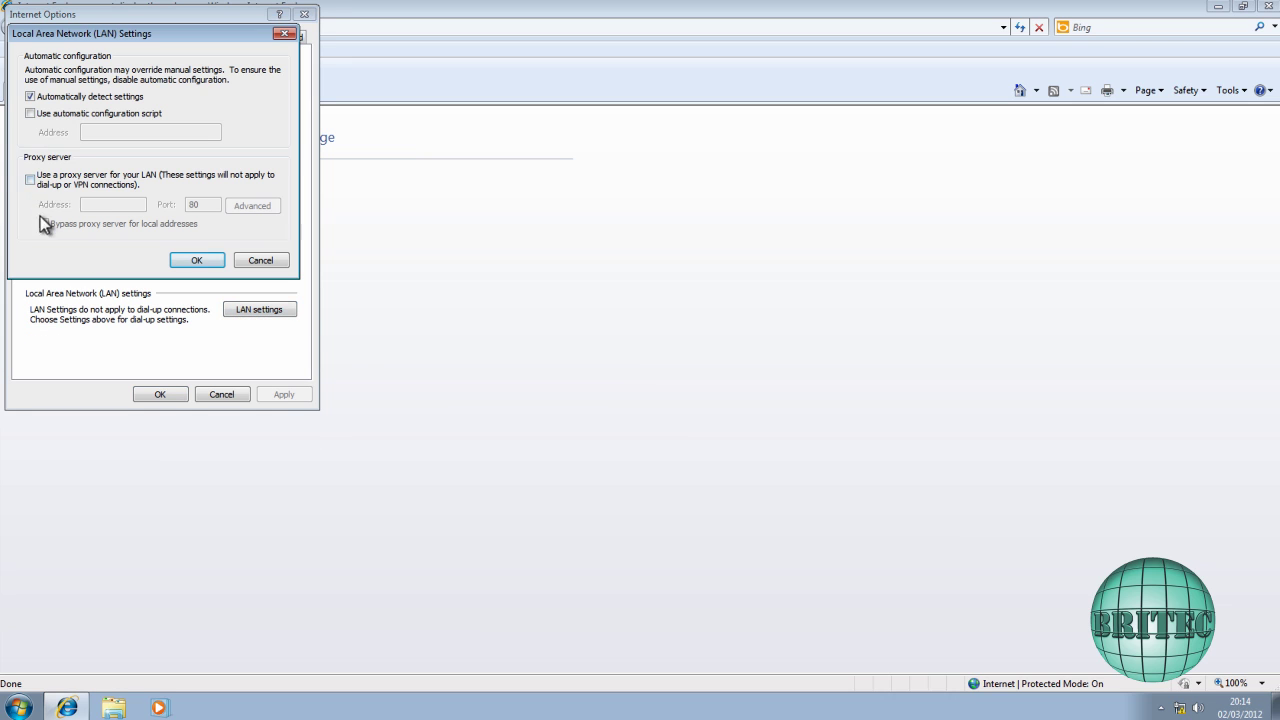
pyautogui.click(255, 263)
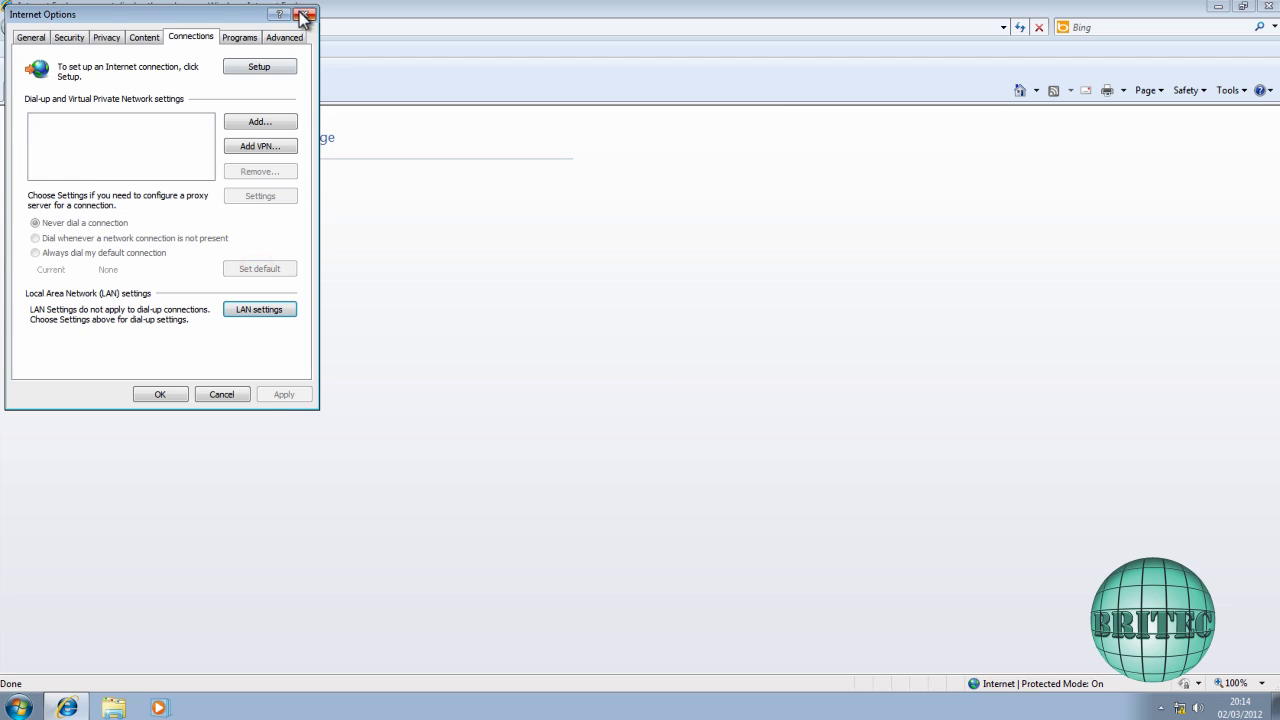
pyautogui.click(305, 15)
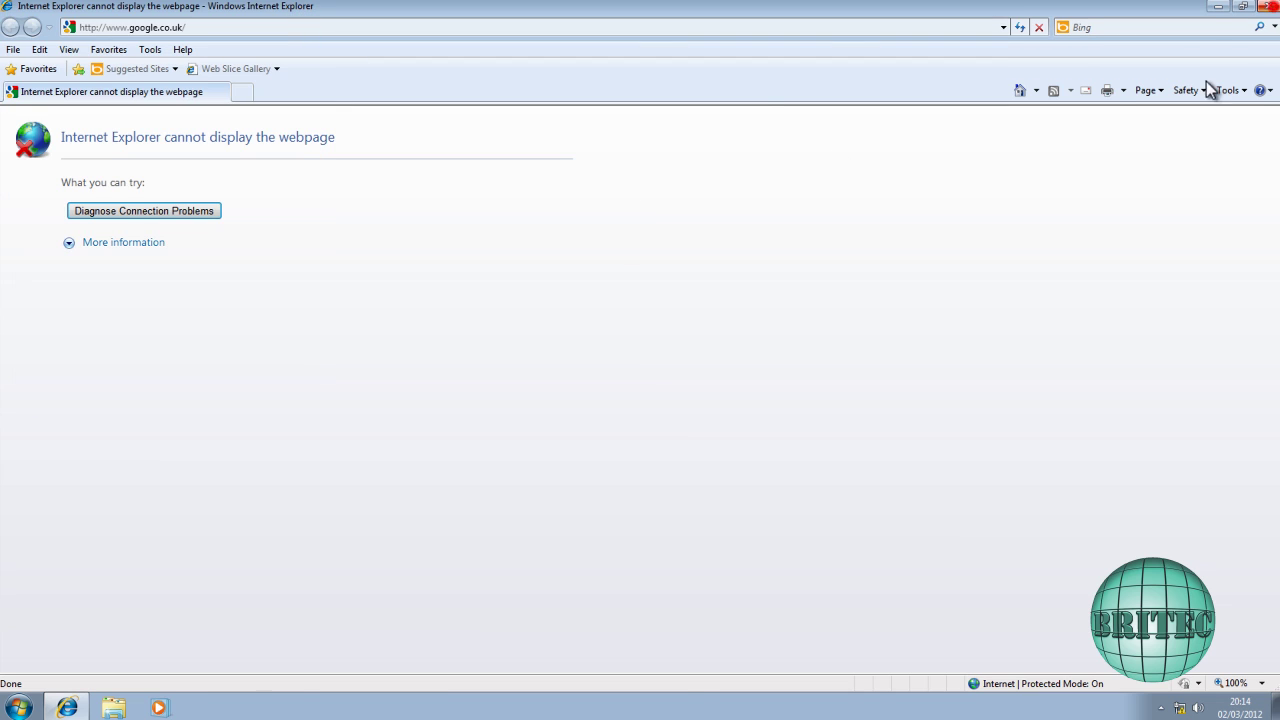
pyautogui.click(1267, 6)
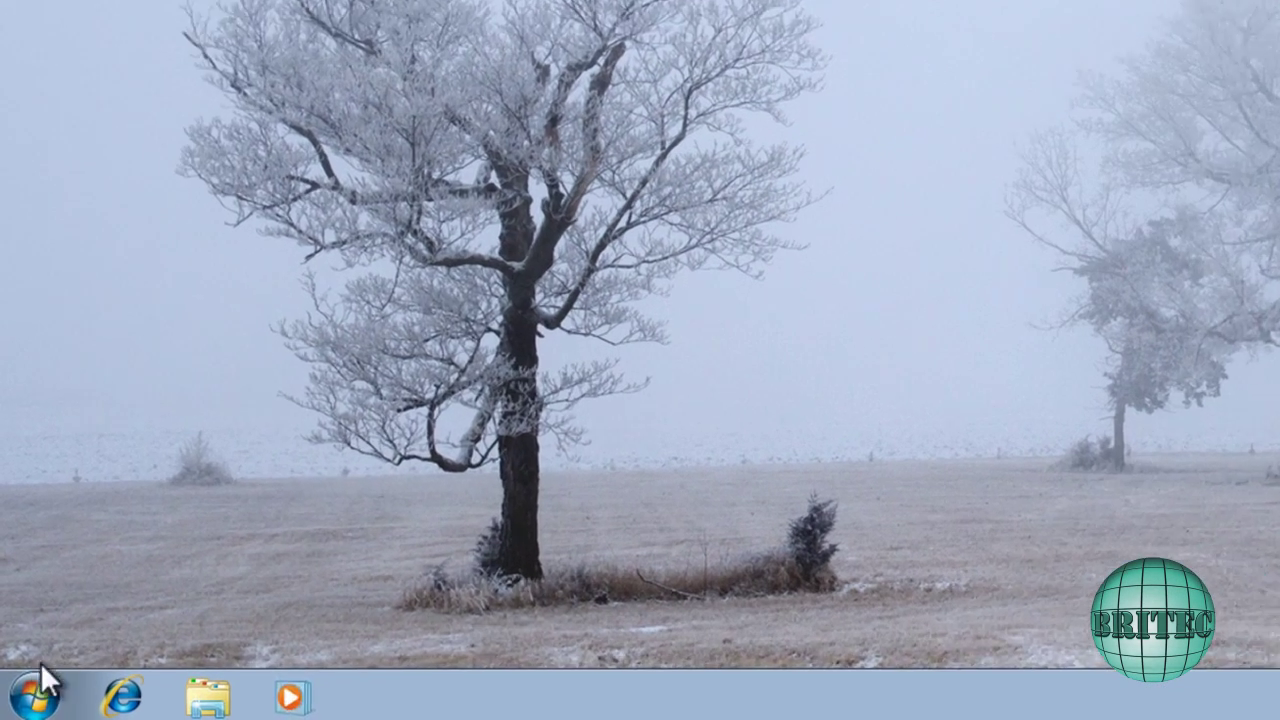
# Reach the Local Area Connection's TCP/IPv4 properties through the Network and Sharing Center
pyautogui.click(18, 707)
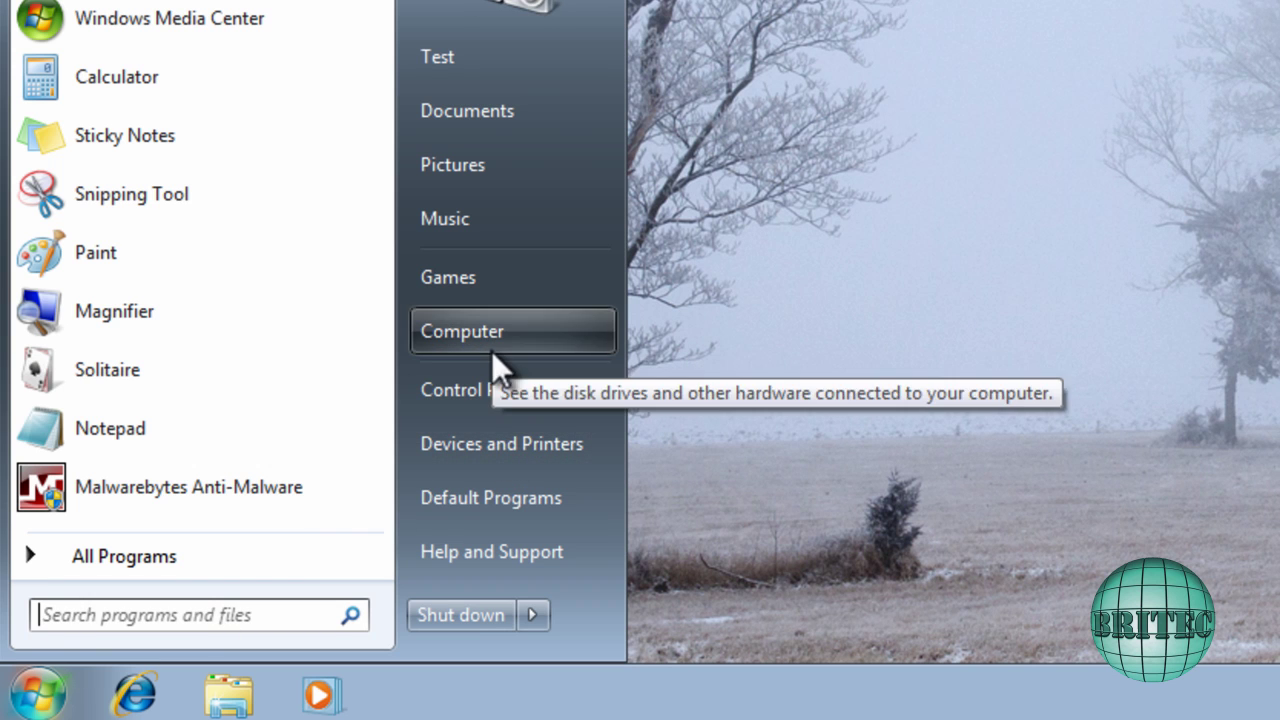
pyautogui.click(480, 392)
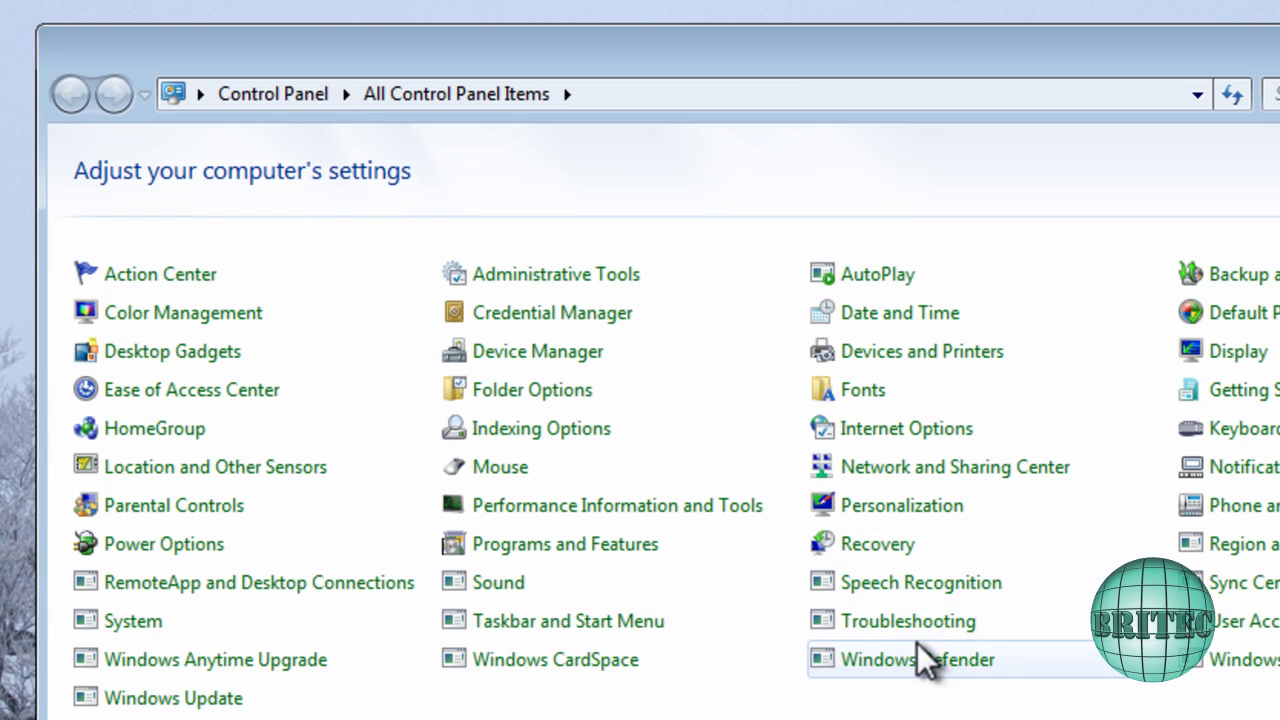
pyautogui.click(942, 474)
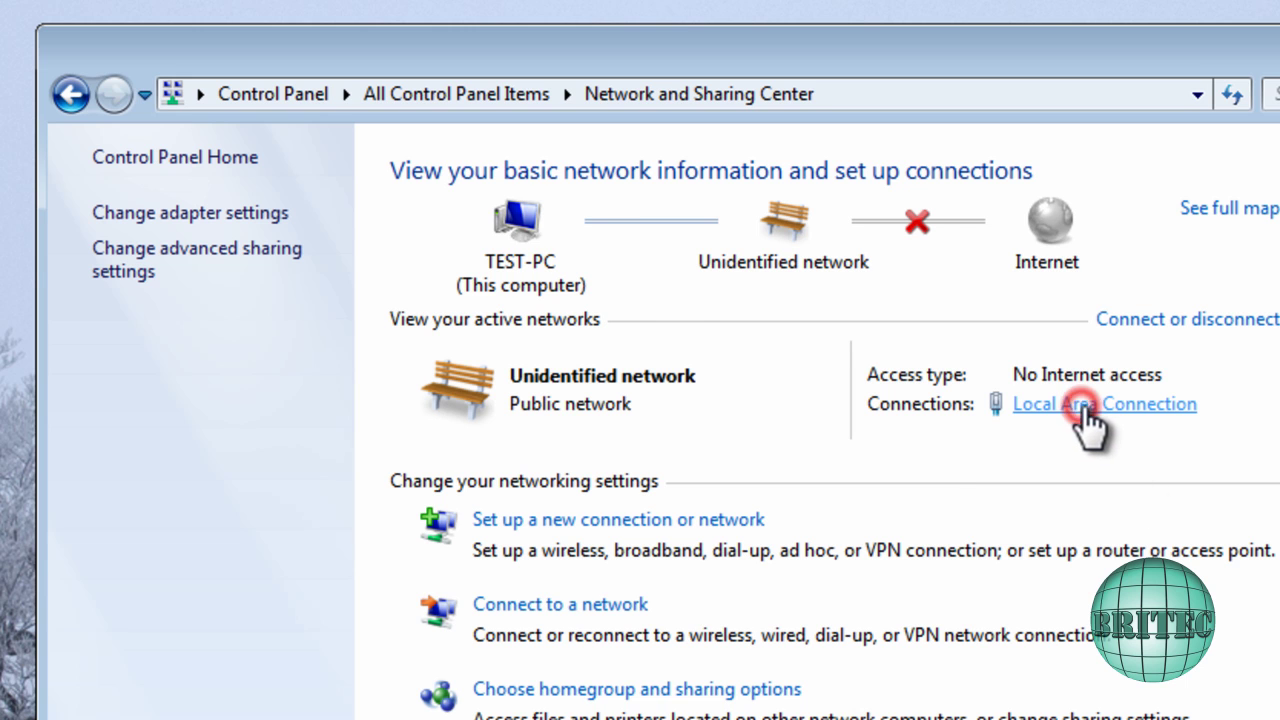
pyautogui.click(1082, 405)
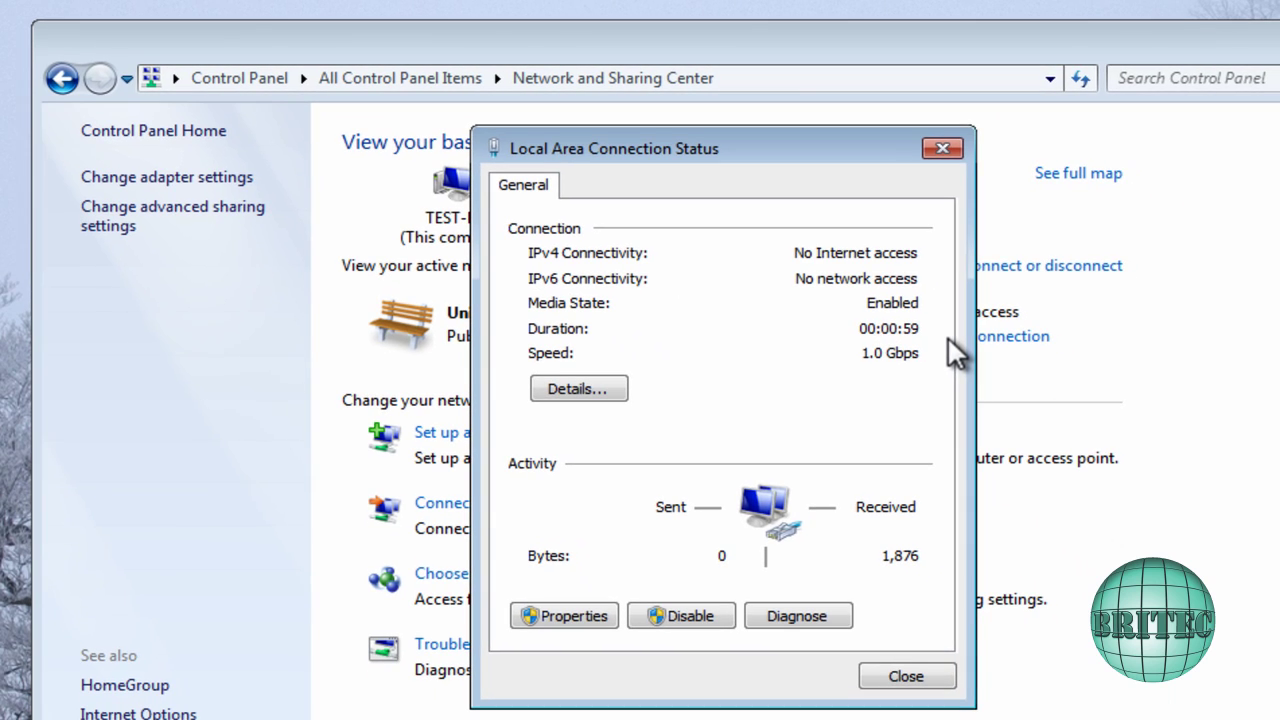
pyautogui.click(566, 616)
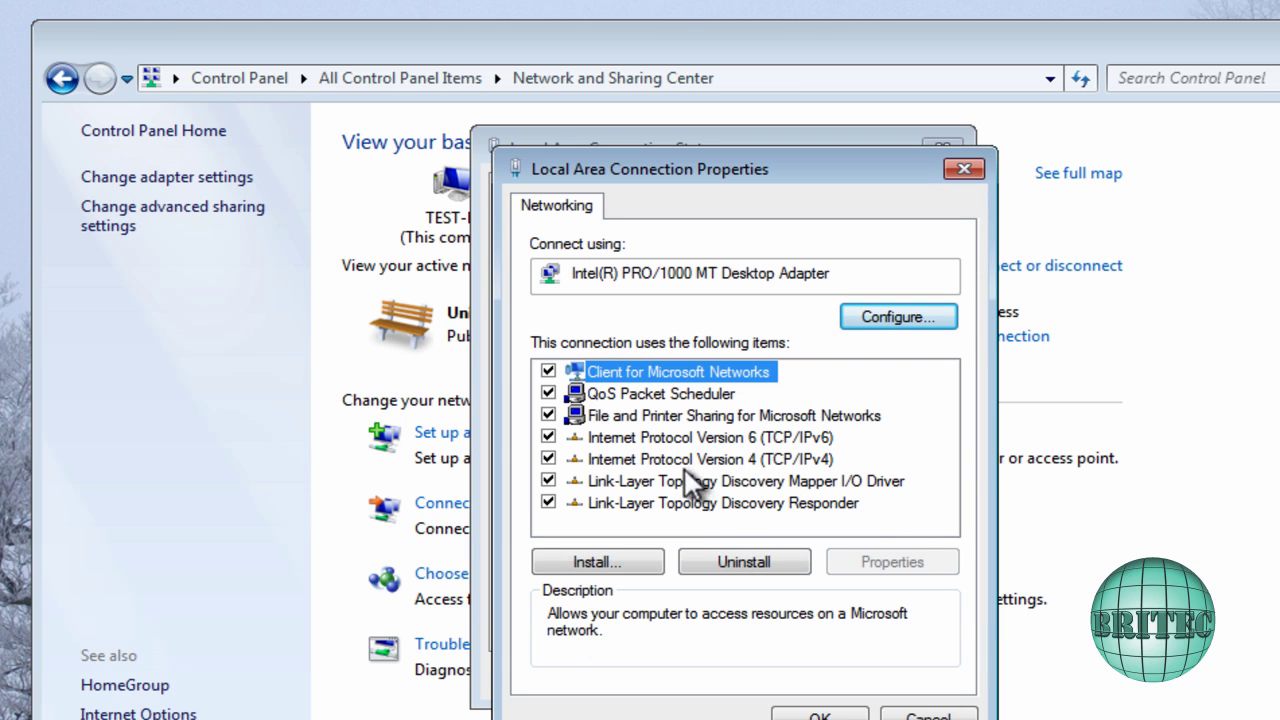
pyautogui.click(640, 460)
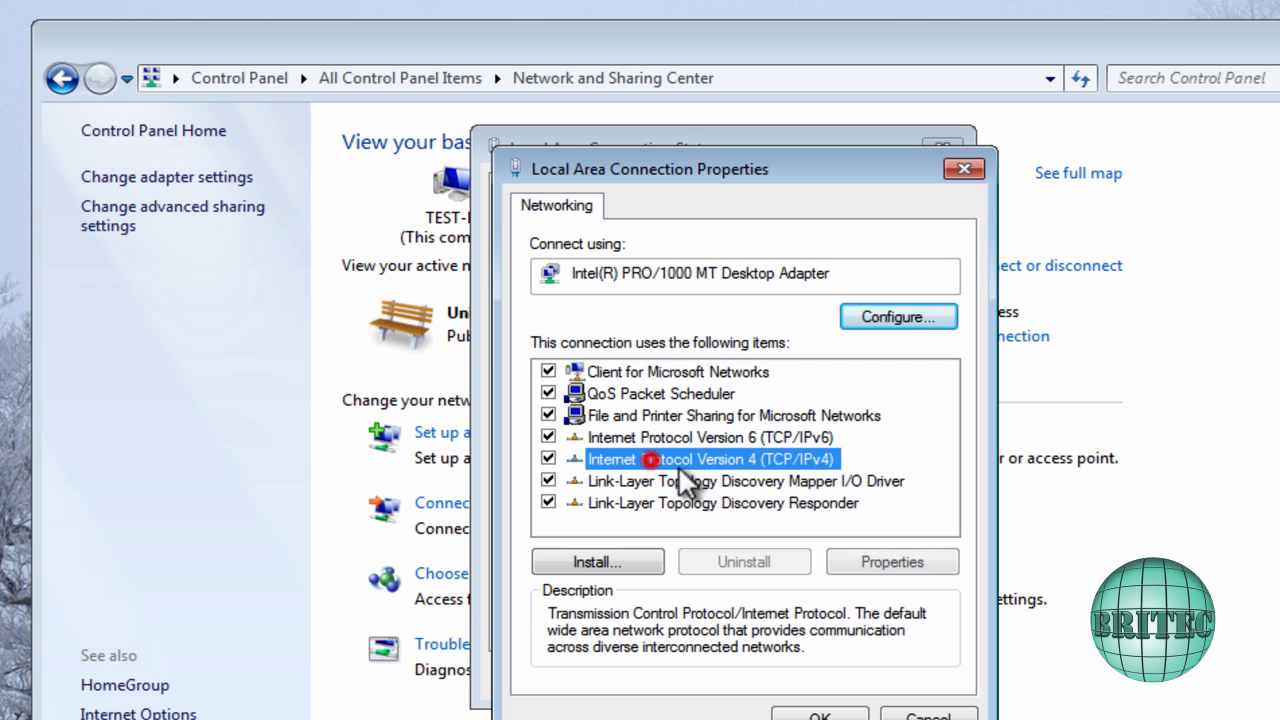
pyautogui.click(862, 558)
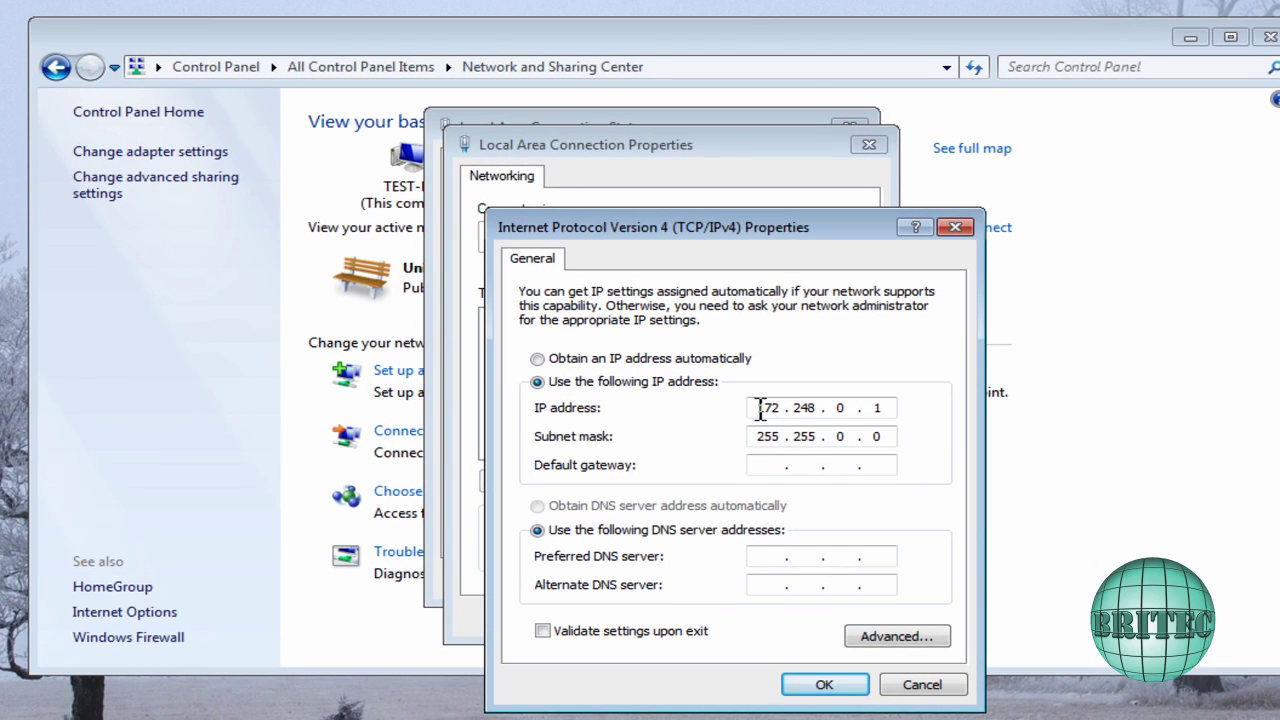
# Set IPv4 to obtain the IP and DNS server addresses automatically, then close the network windows
pyautogui.click(821, 457)
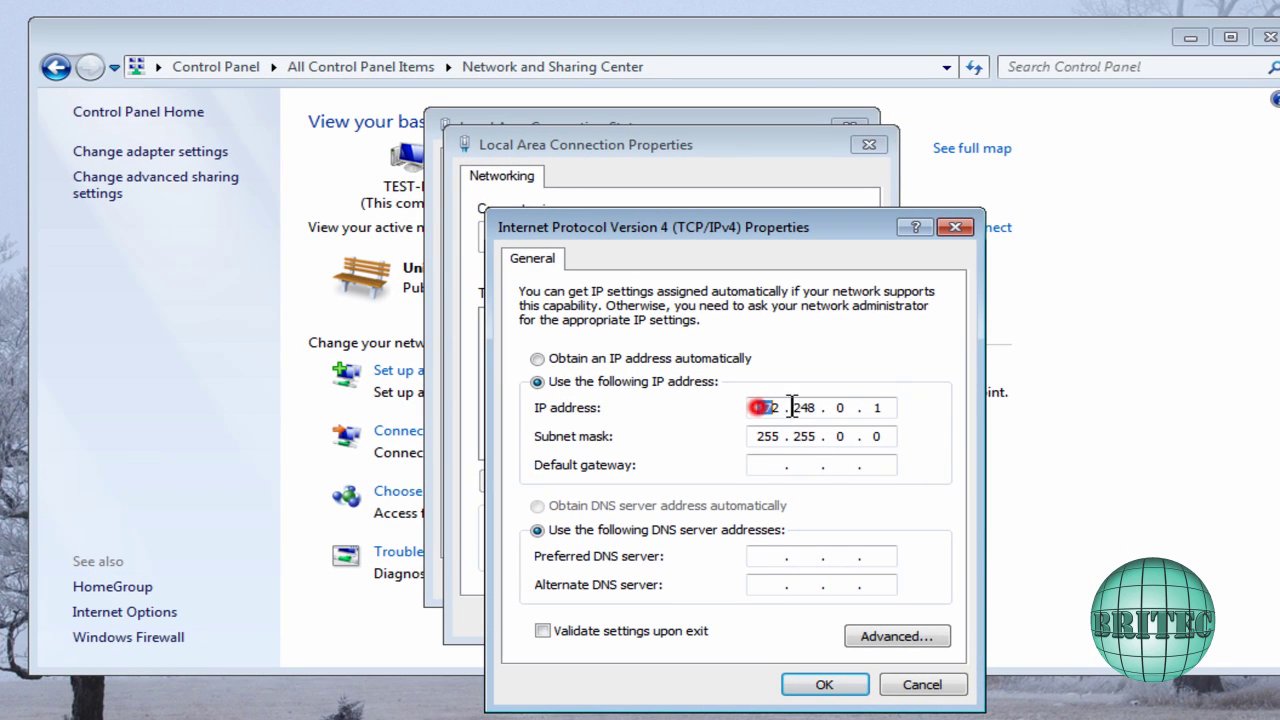
pyautogui.click(538, 358)
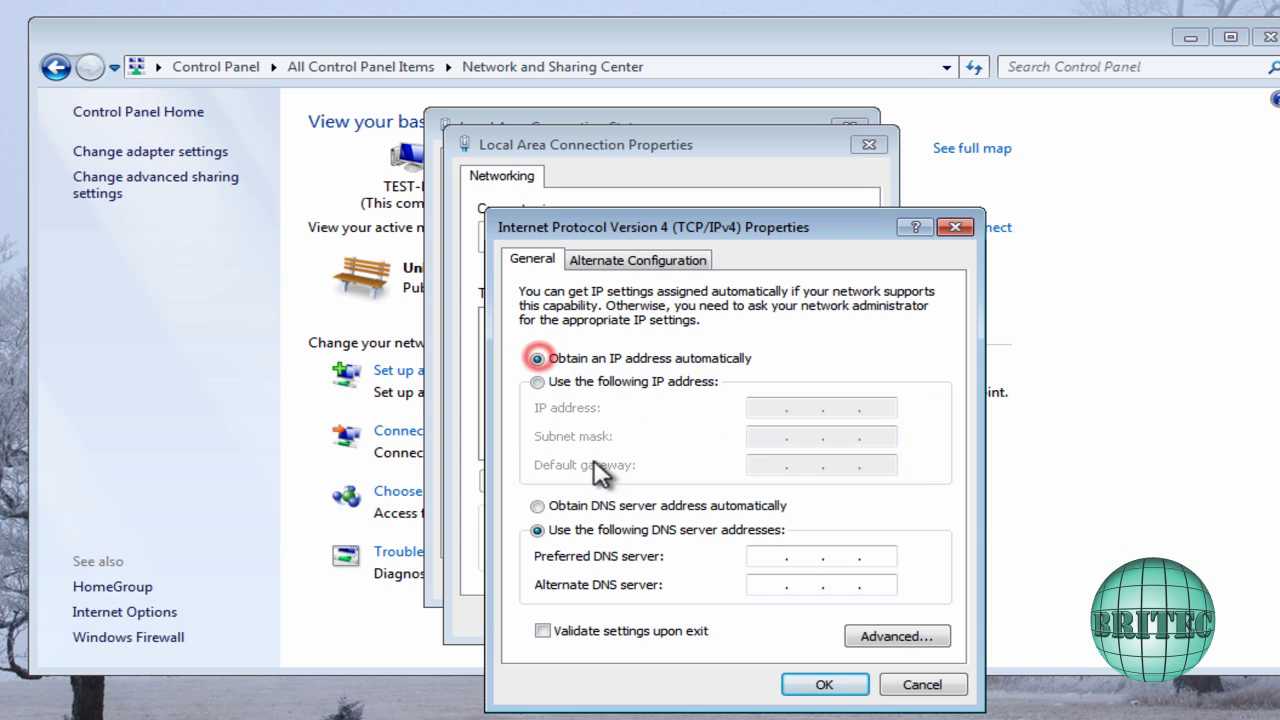
pyautogui.click(537, 505)
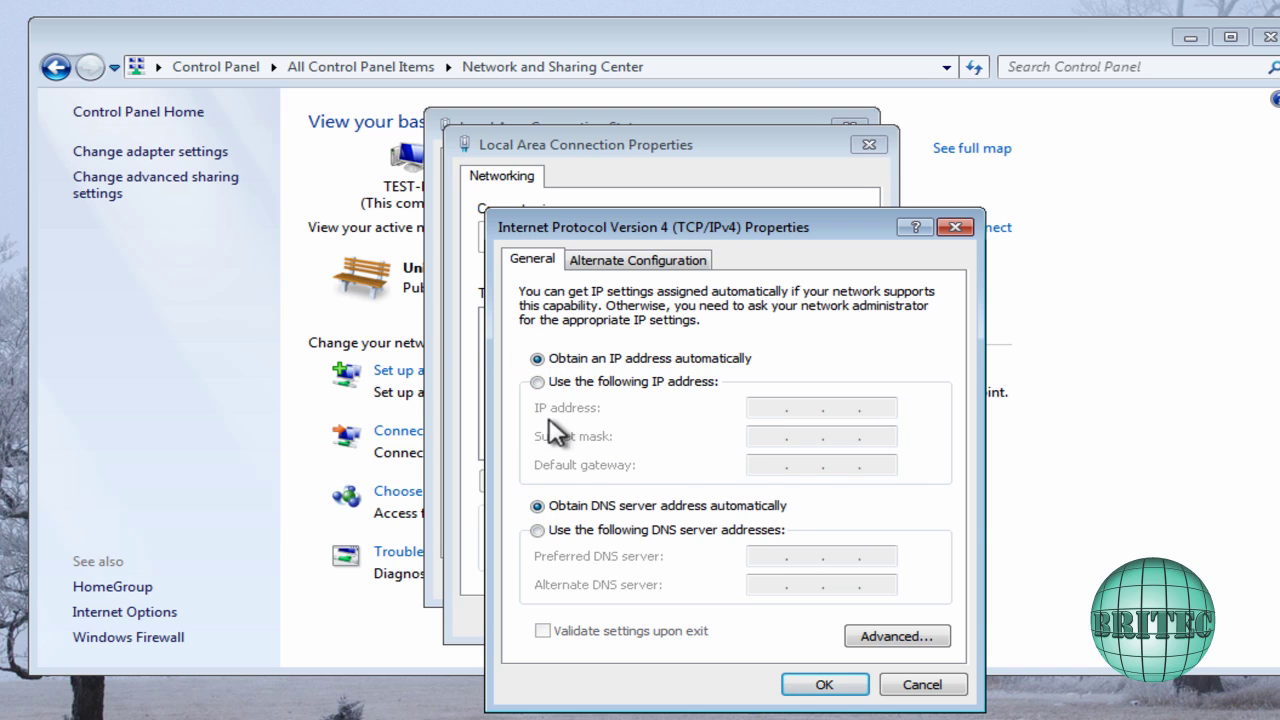
pyautogui.click(537, 380)
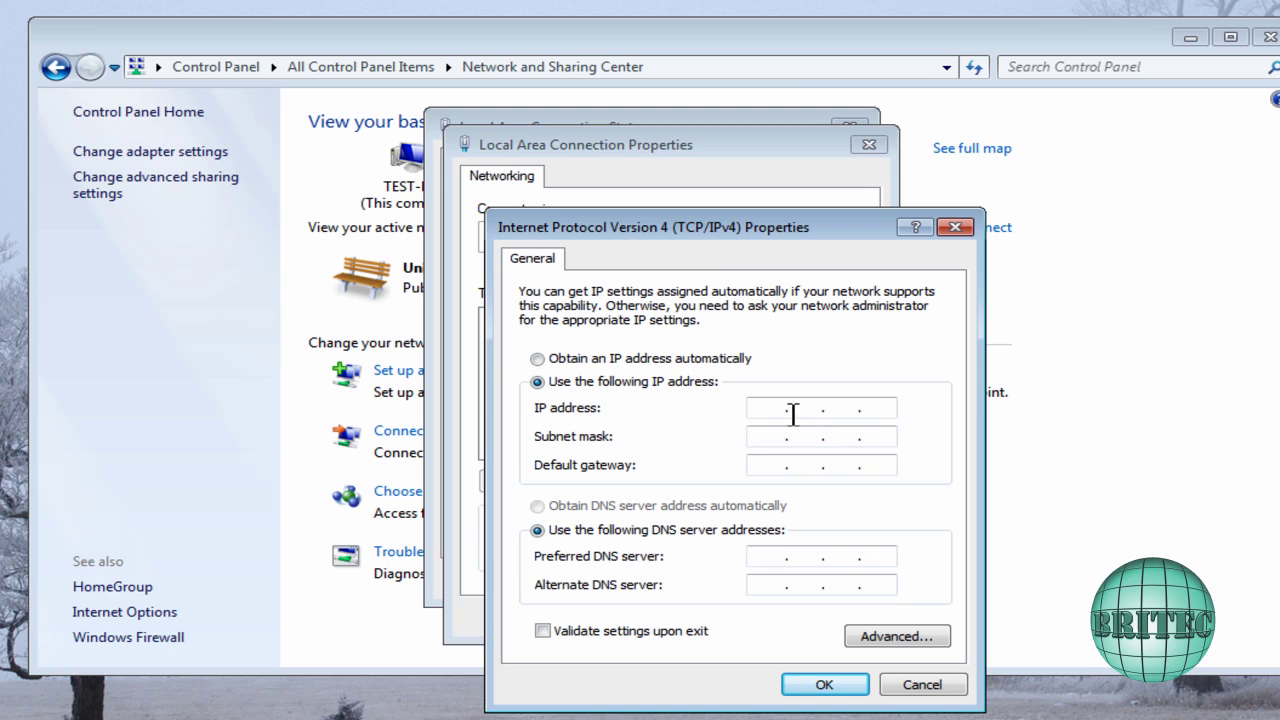
pyautogui.click(537, 358)
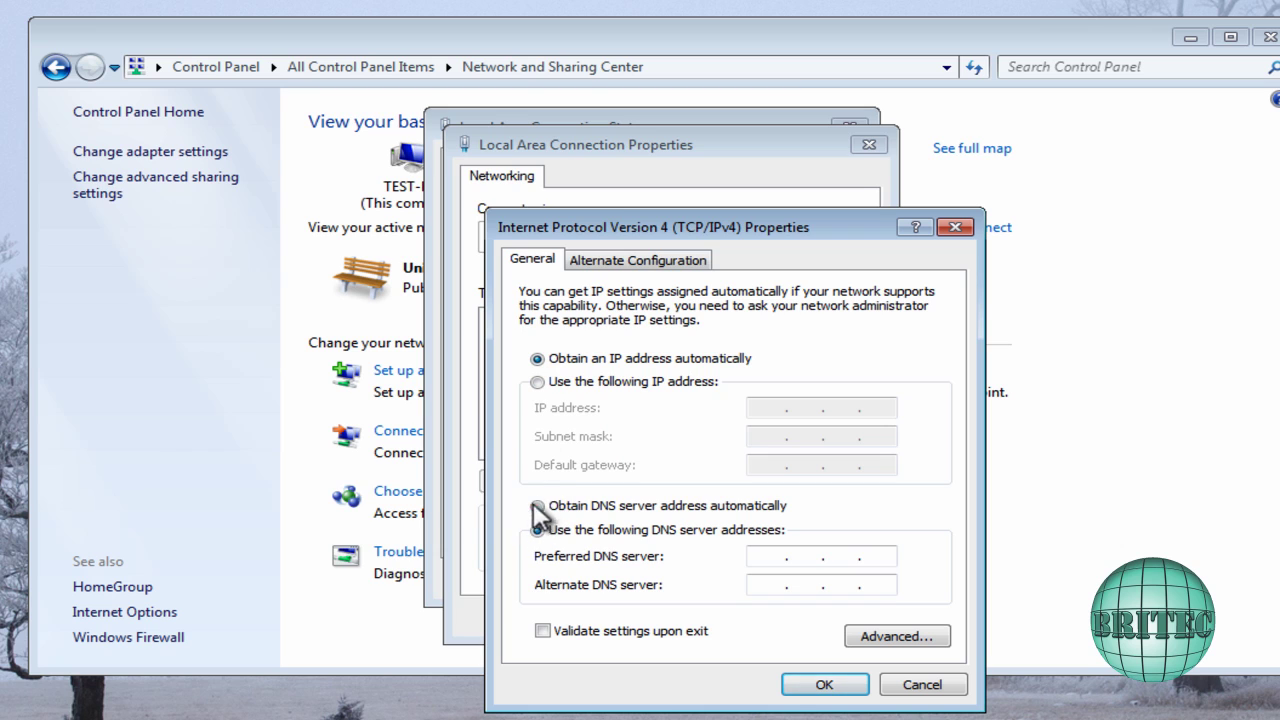
pyautogui.click(537, 505)
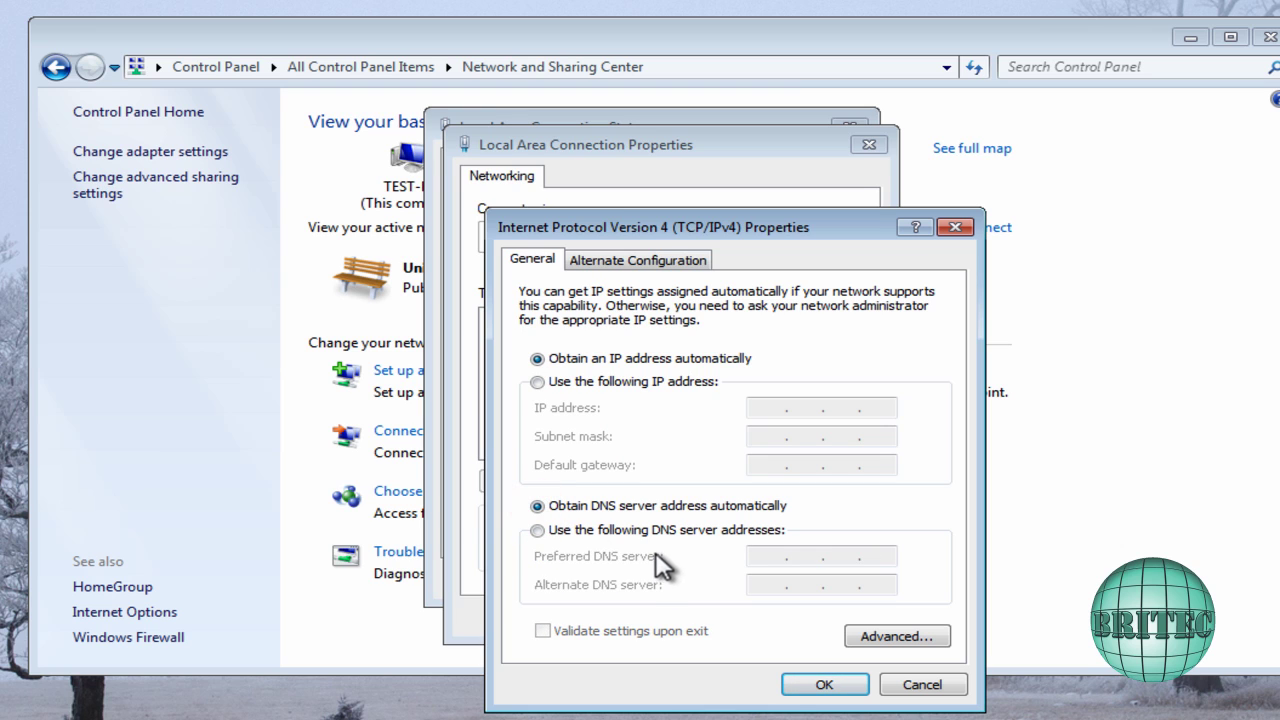
pyautogui.click(825, 686)
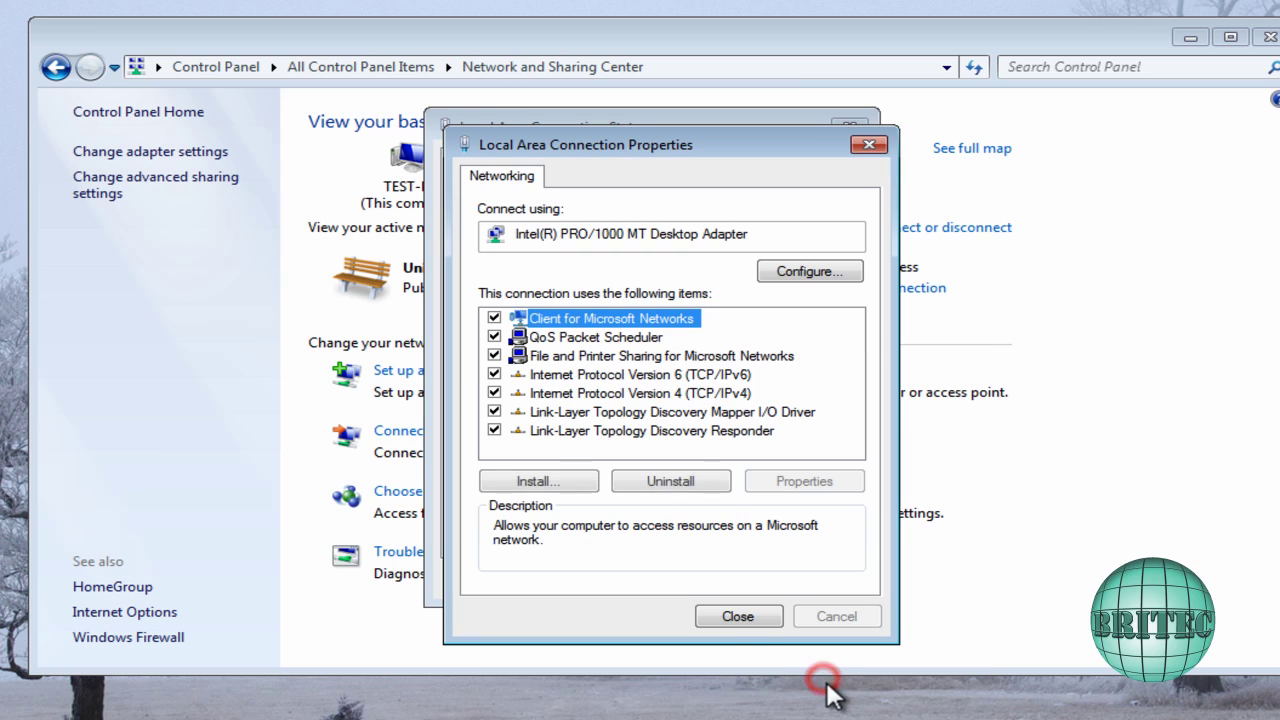
pyautogui.click(739, 615)
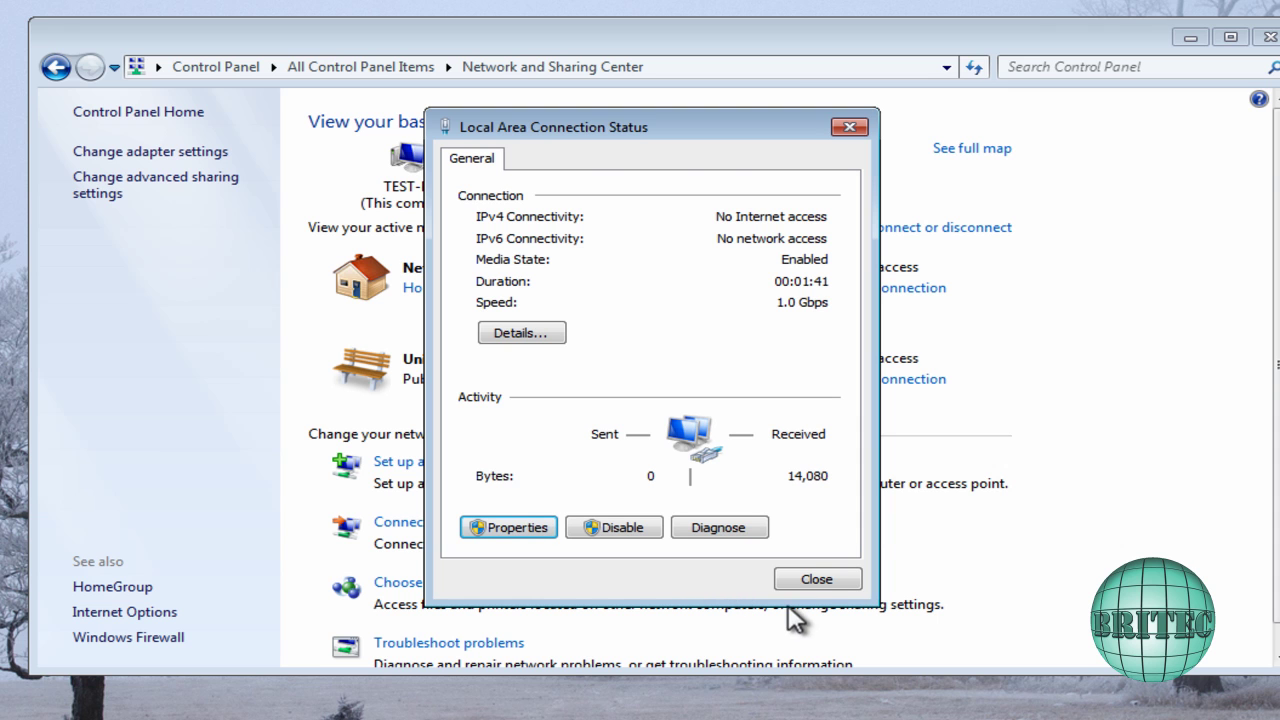
pyautogui.click(814, 580)
pyautogui.click(1268, 40)
# Start Command Prompt as administrator from a Start-menu search for cmd
pyautogui.click(25, 700)
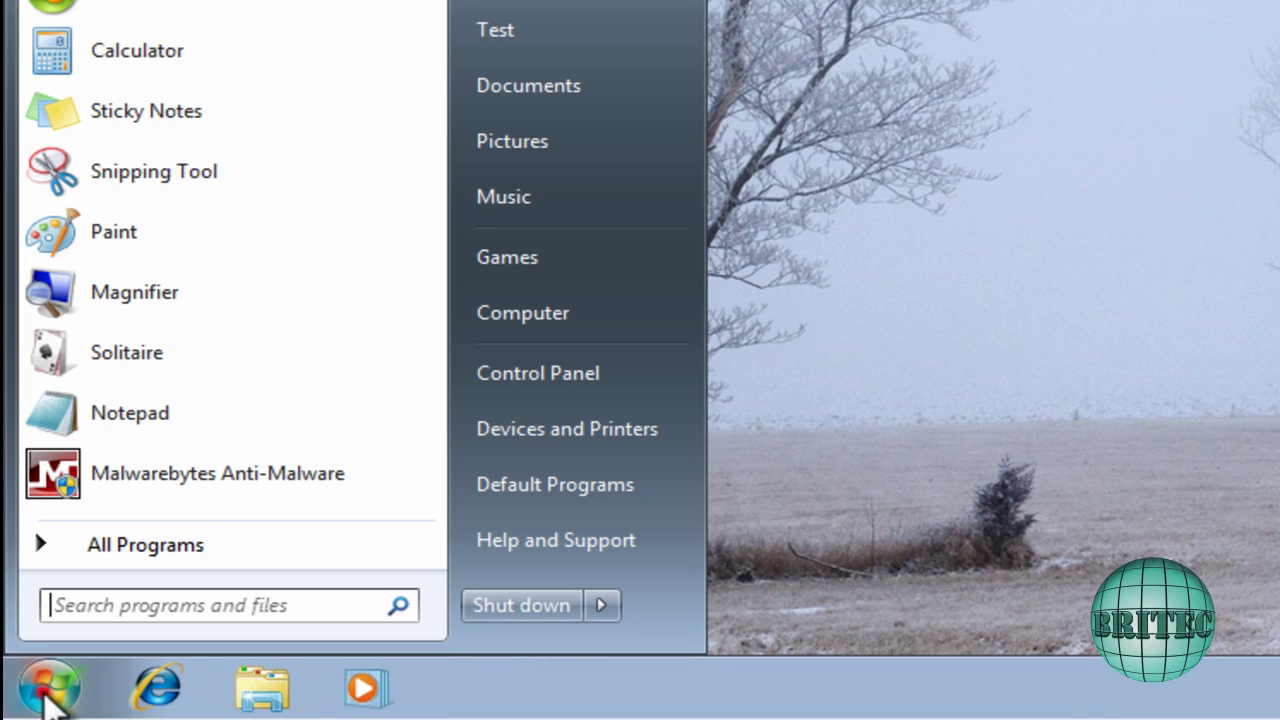
pyautogui.click(87, 608)
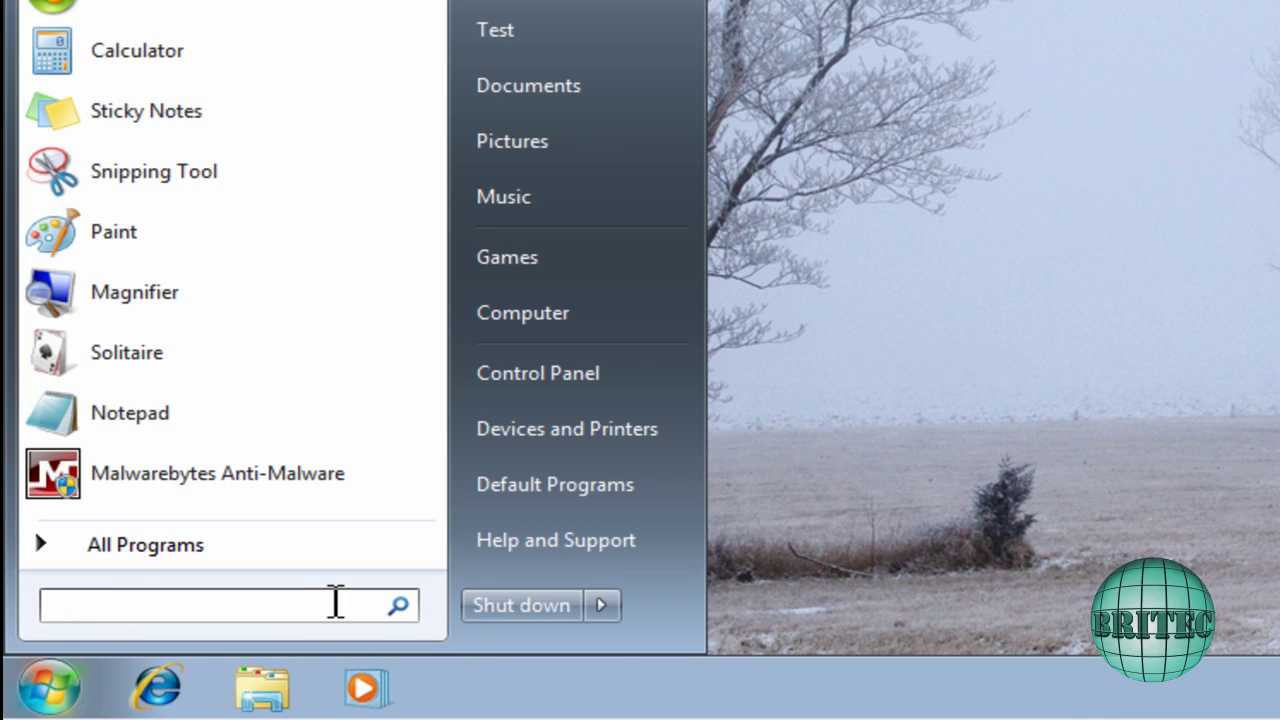
pyautogui.write('cmd')
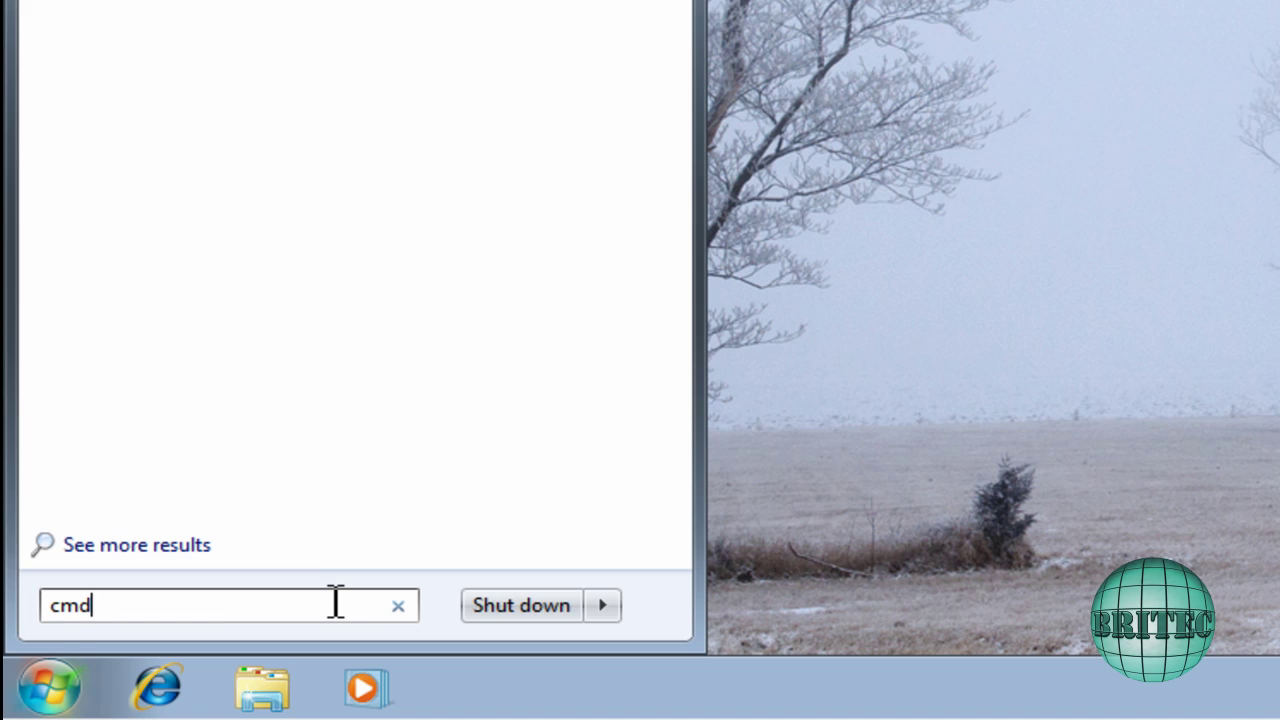
pyautogui.rightClick(112, 88)
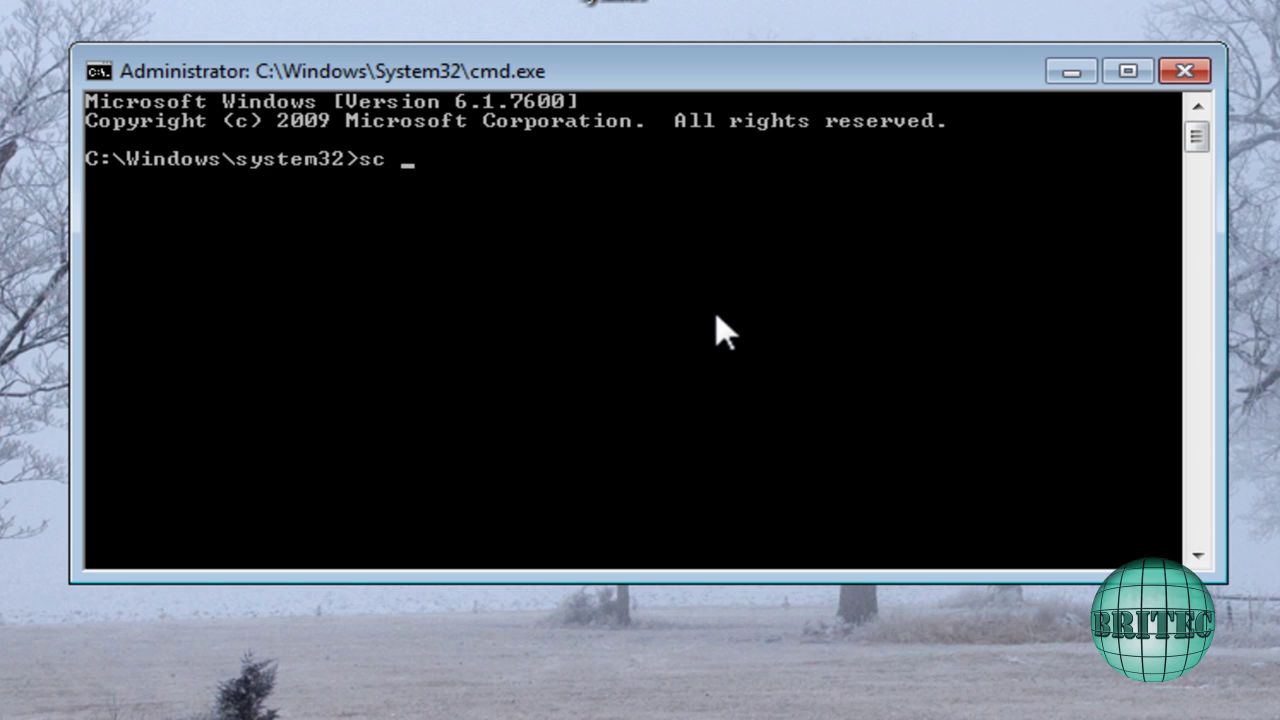
# Delete the netprofms and wdiservicesyshost services with sc delete
pyautogui.write('sc delete ne')
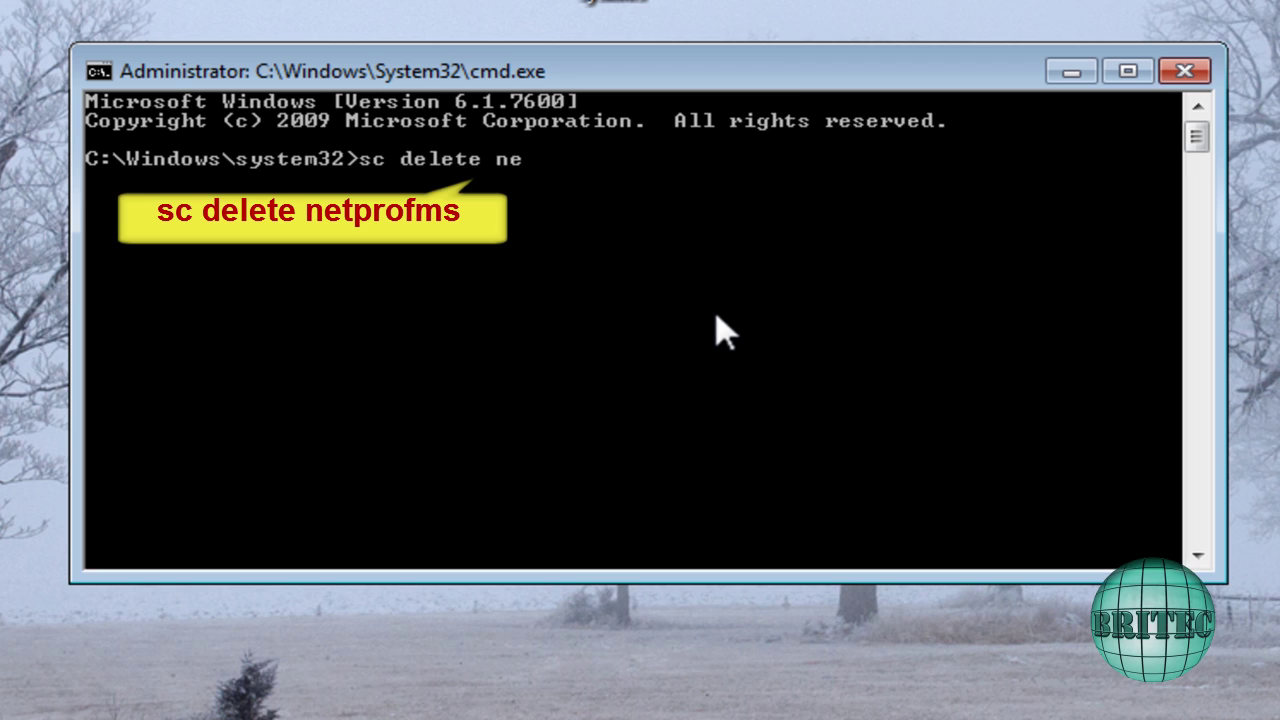
pyautogui.write('tpro')
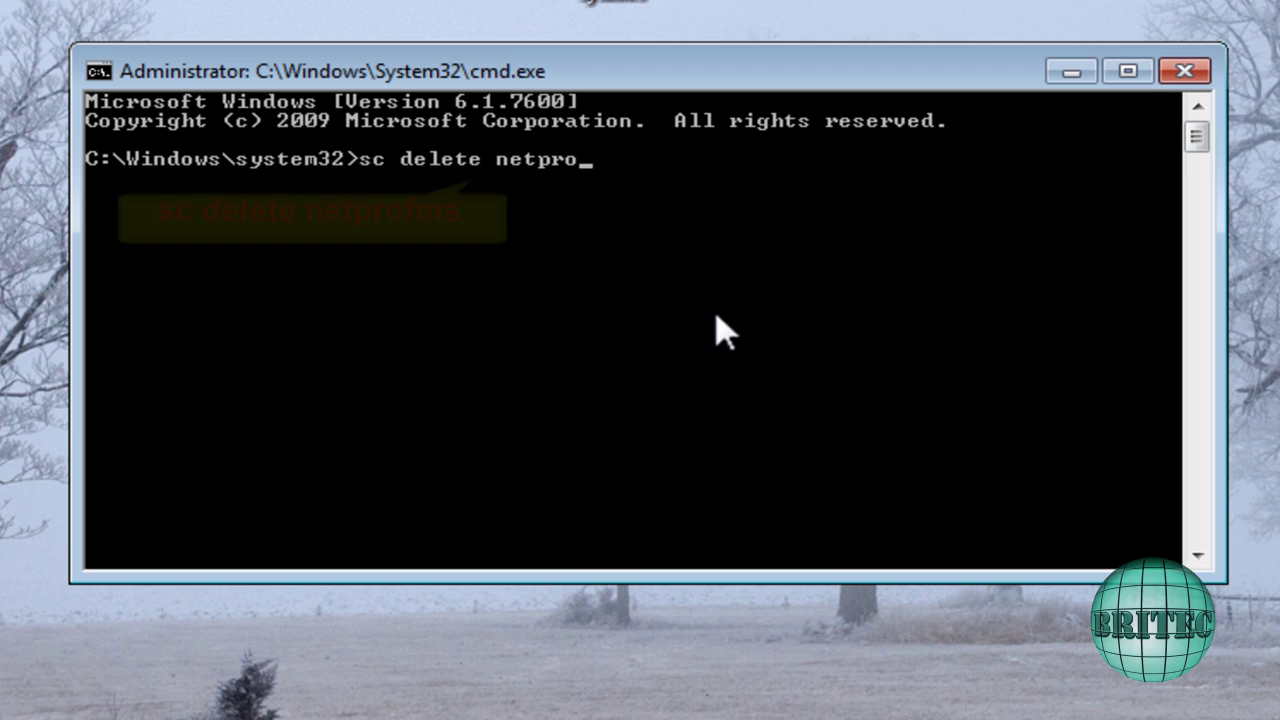
pyautogui.write('fms')
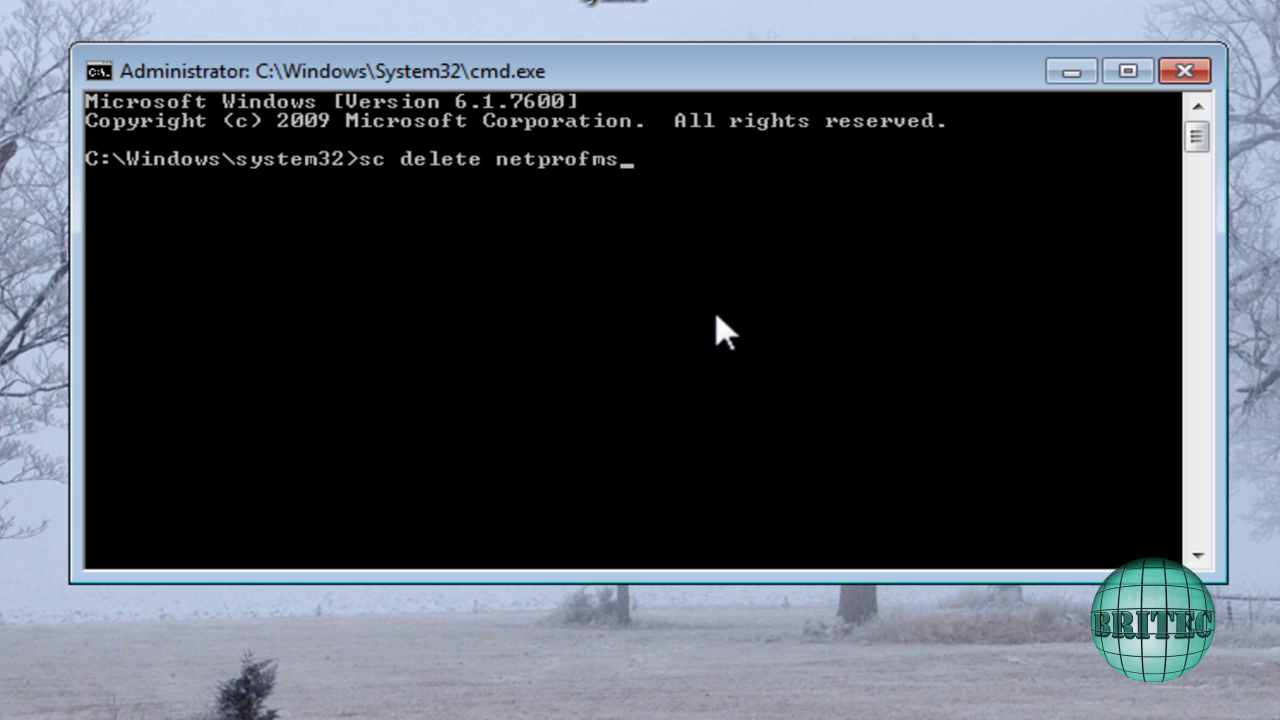
pyautogui.press('Return')
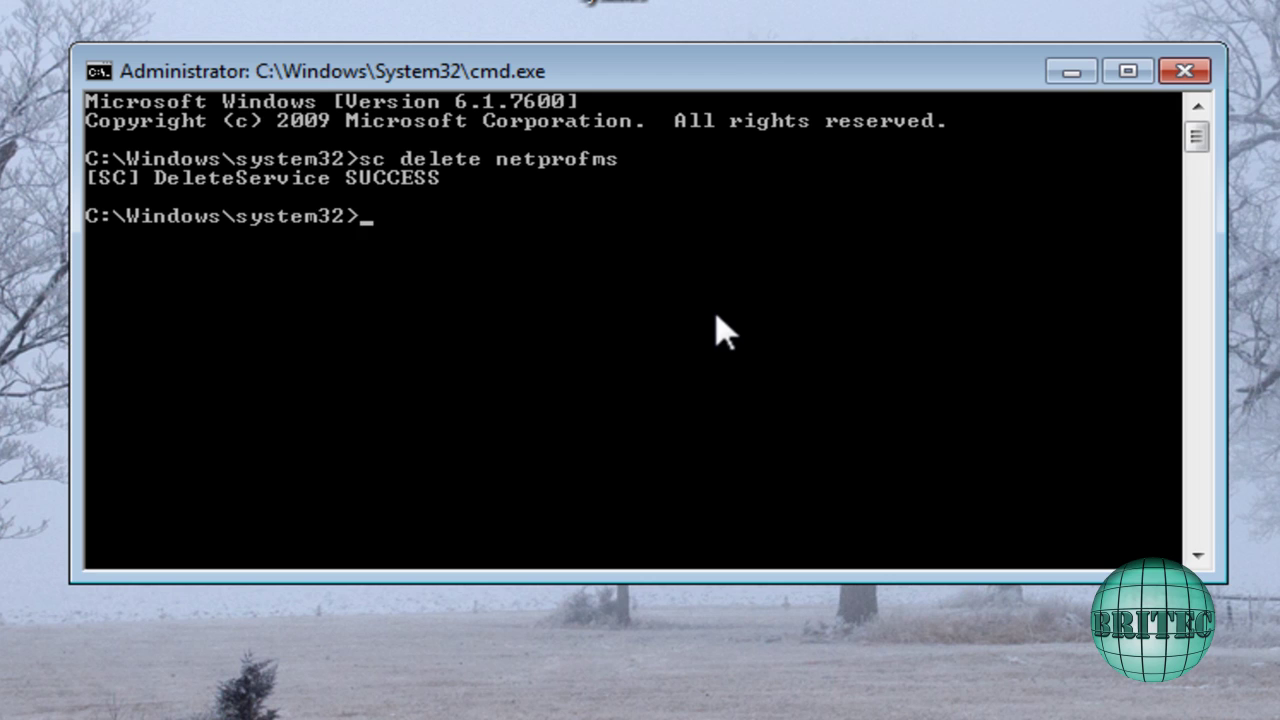
pyautogui.write('sc')
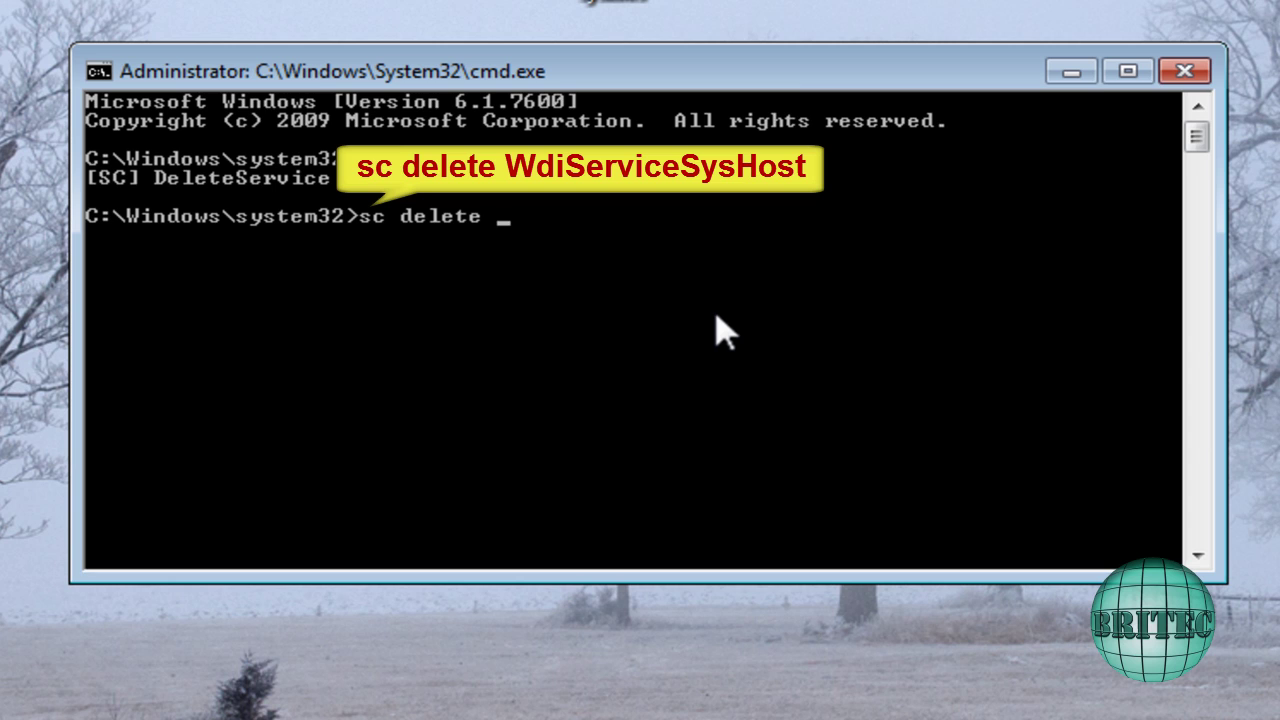
pyautogui.write('delete w')
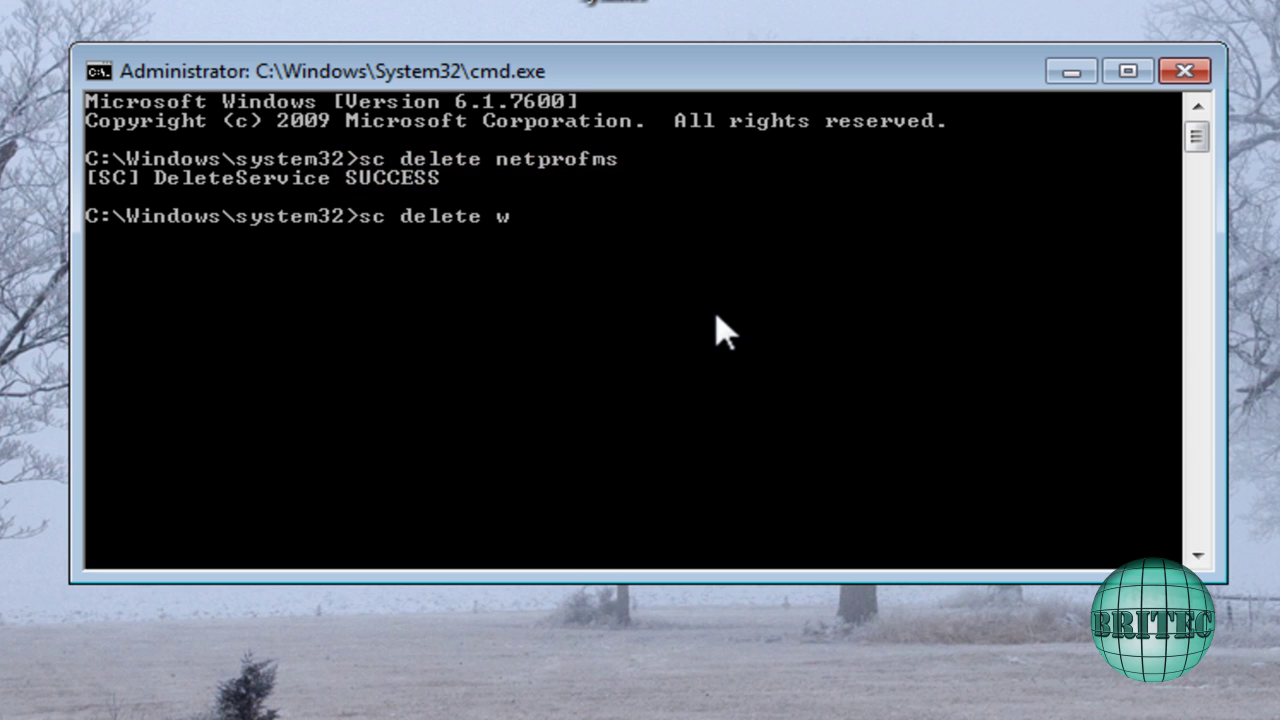
pyautogui.write('diservicesyshost')
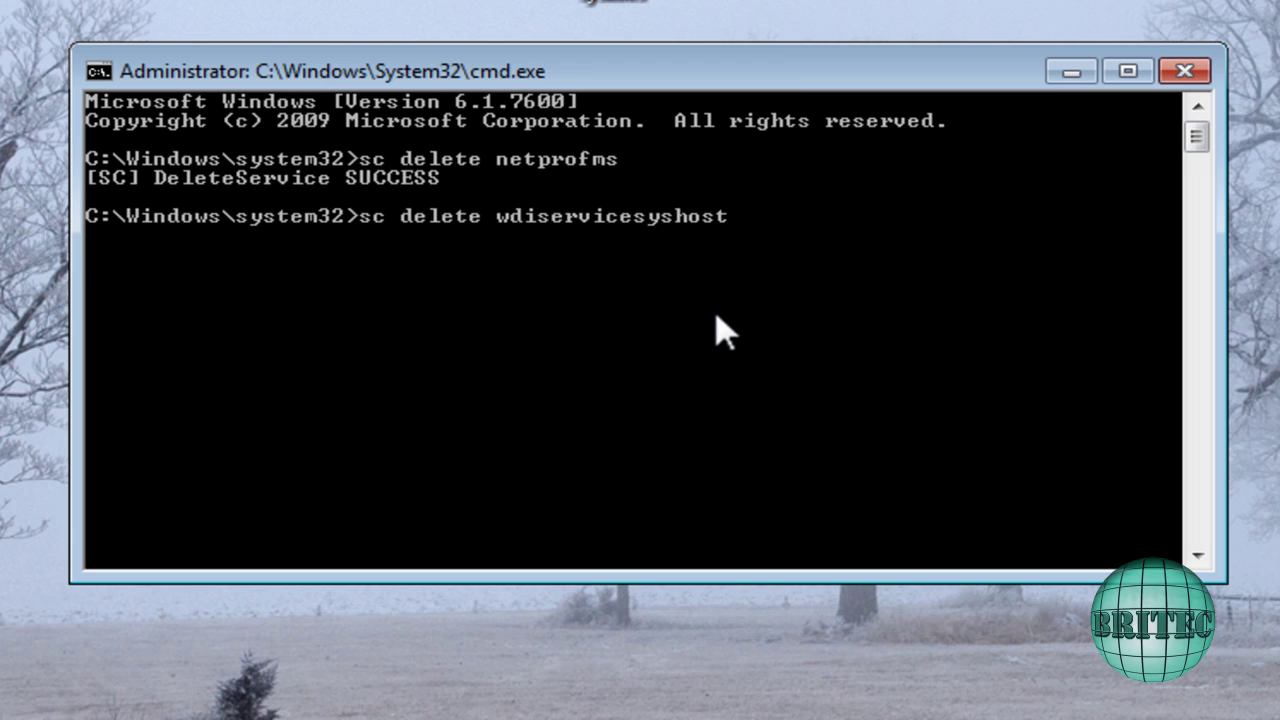
pyautogui.press('Return')
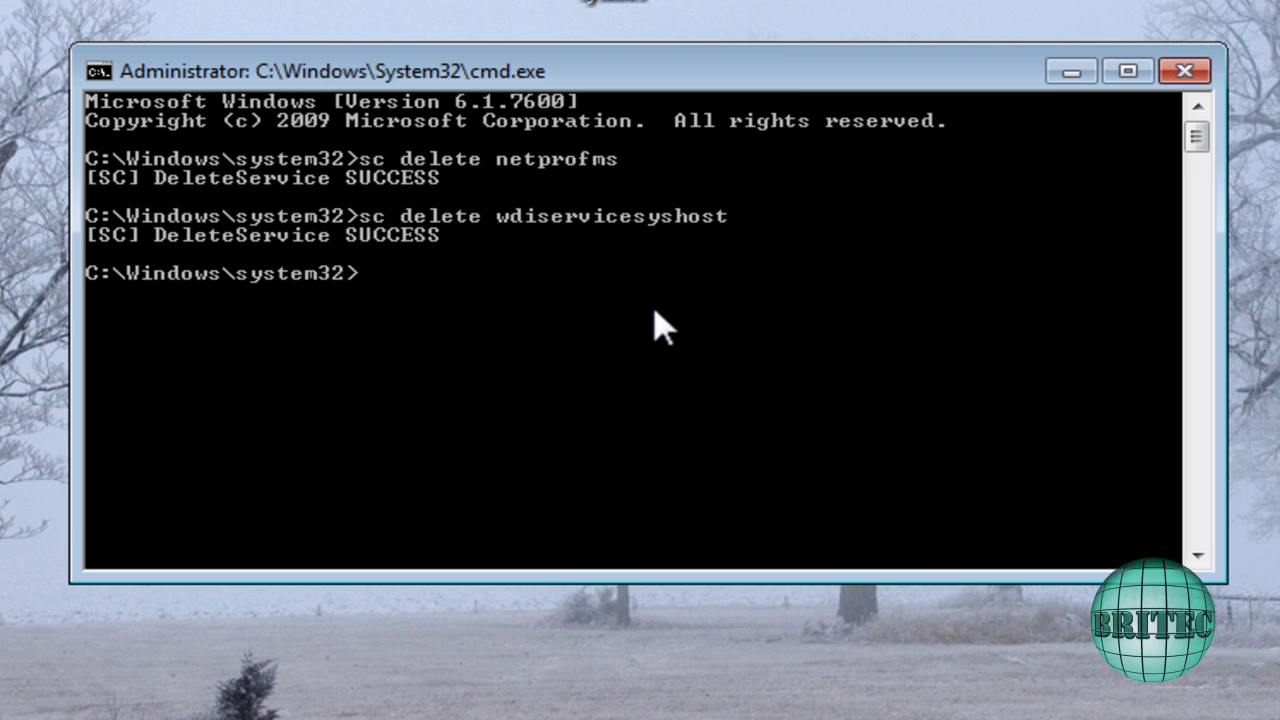
# Exit the Command Prompt and launch Internet Explorer from the Start menu
pyautogui.write('exit')
pyautogui.press('Return')
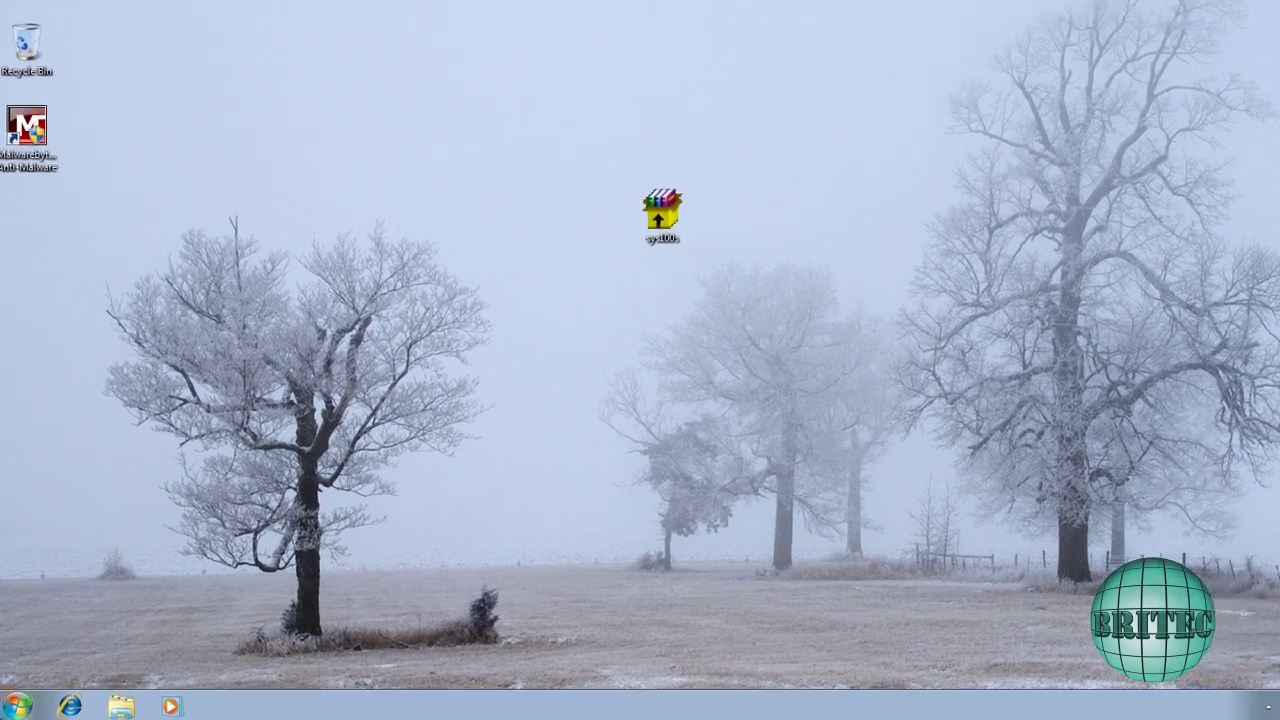
pyautogui.click(16, 707)
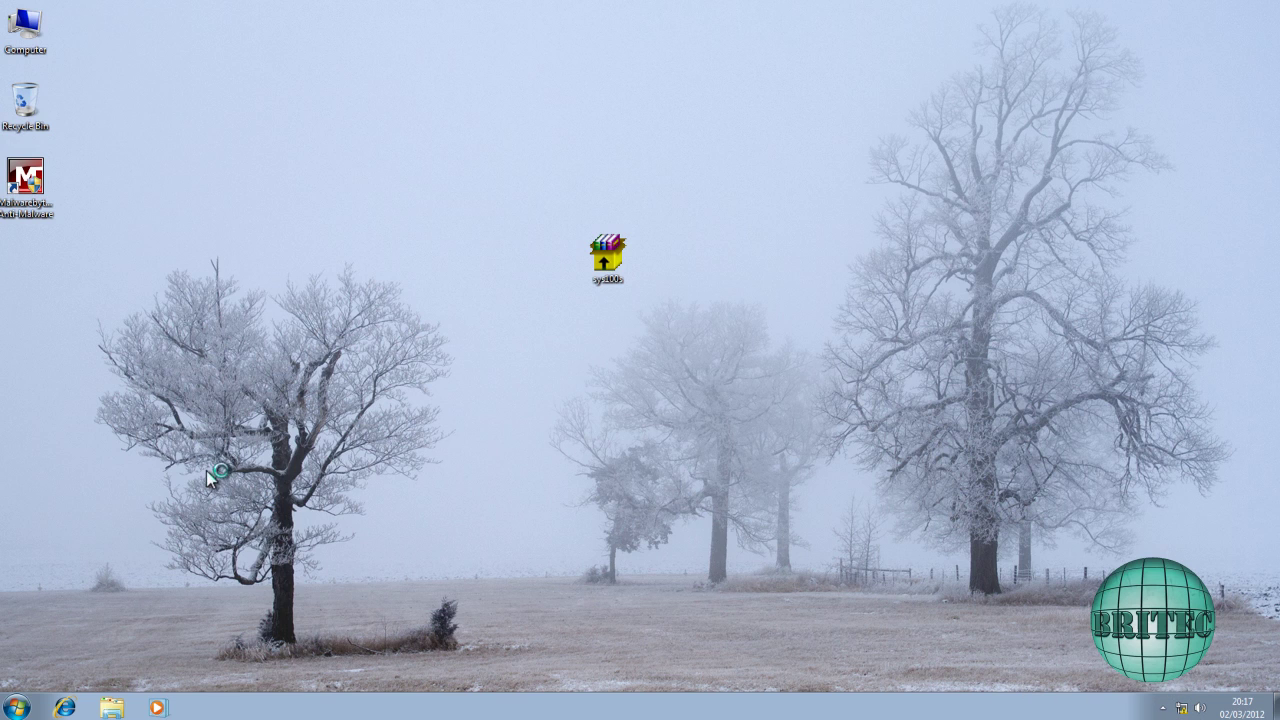
pyautogui.click(65, 707)
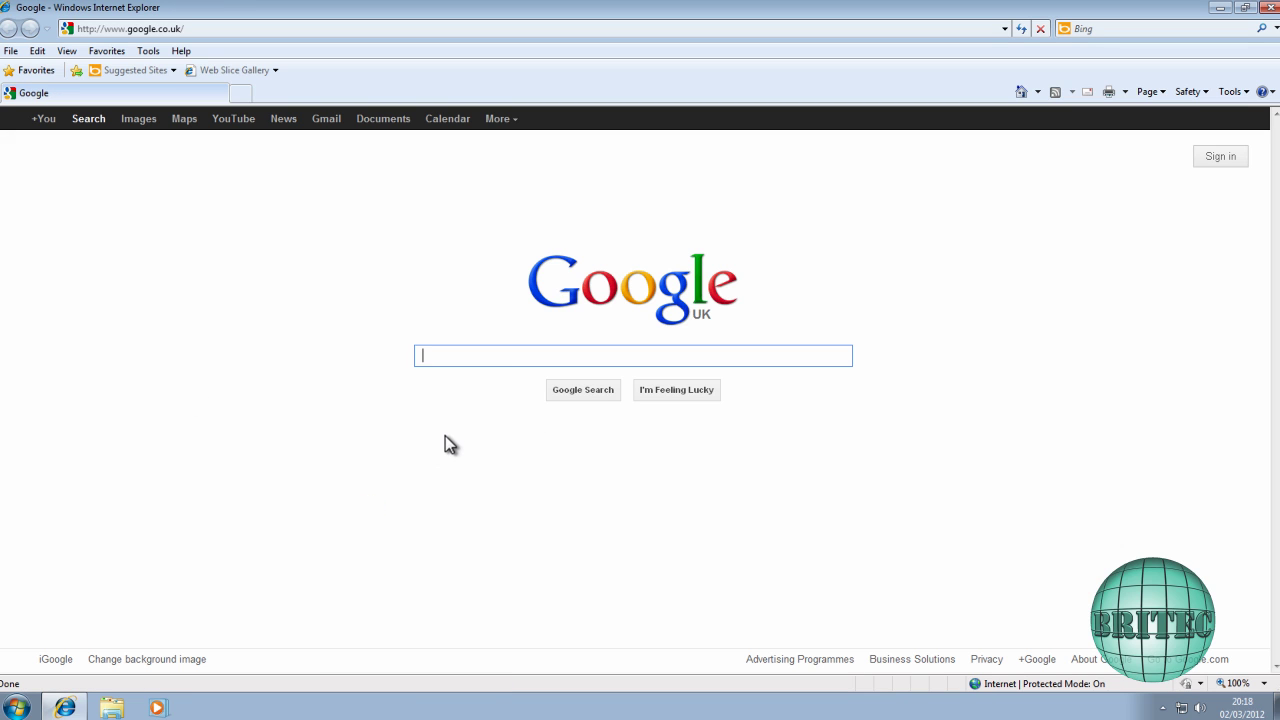
# Search Google for 'bbc', open the BBC homepage result, then close Internet Explorer
pyautogui.write('bbc')
pyautogui.press('Return')
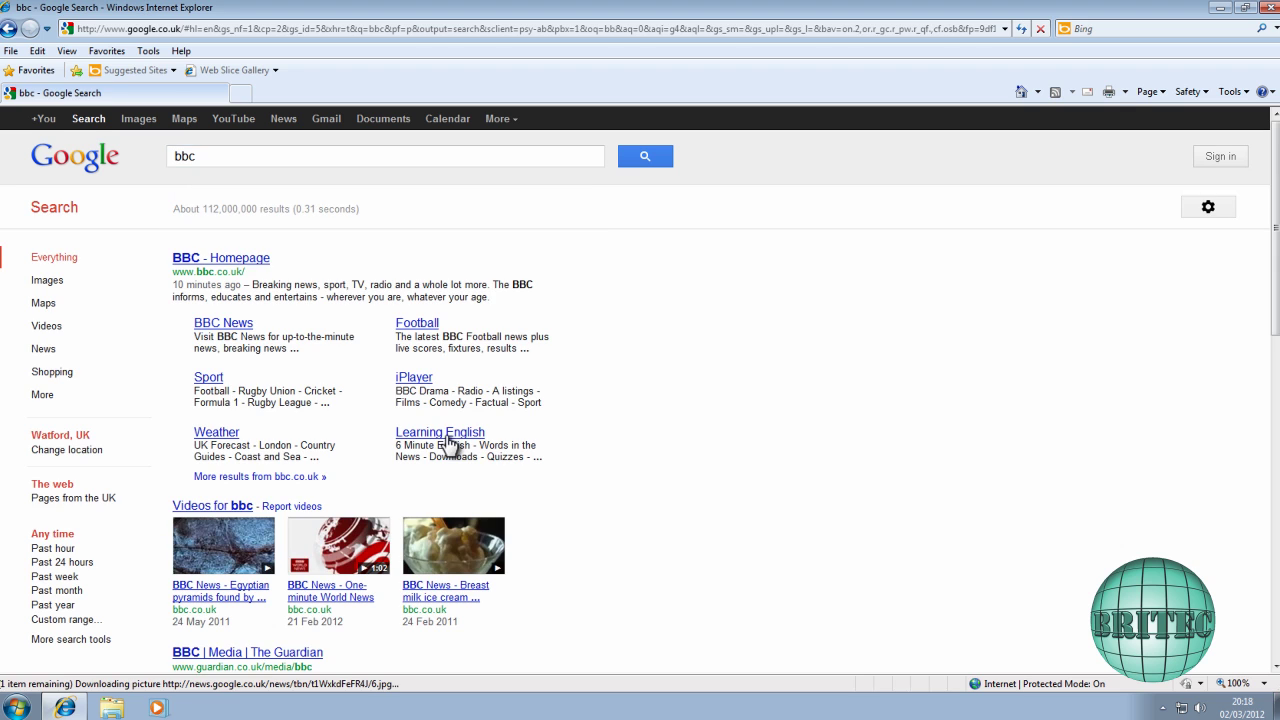
pyautogui.click(264, 259)
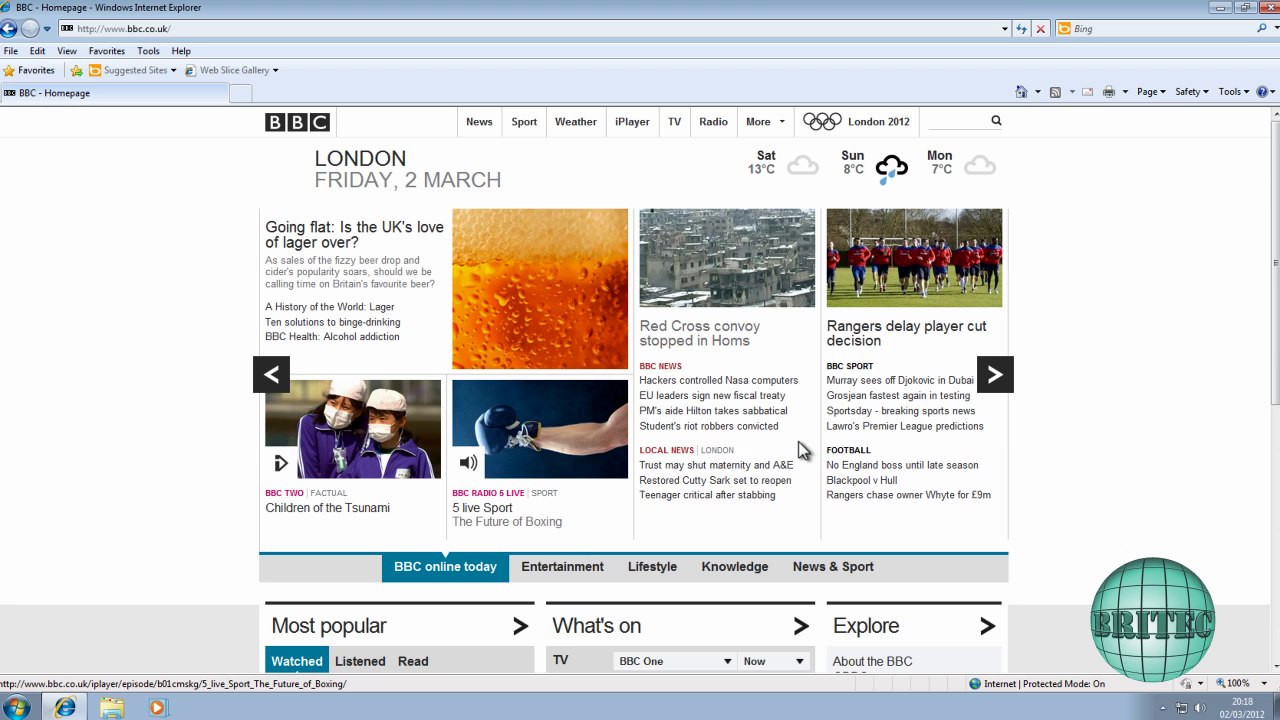
pyautogui.click(1271, 10)
pyautogui.click(507, 429)
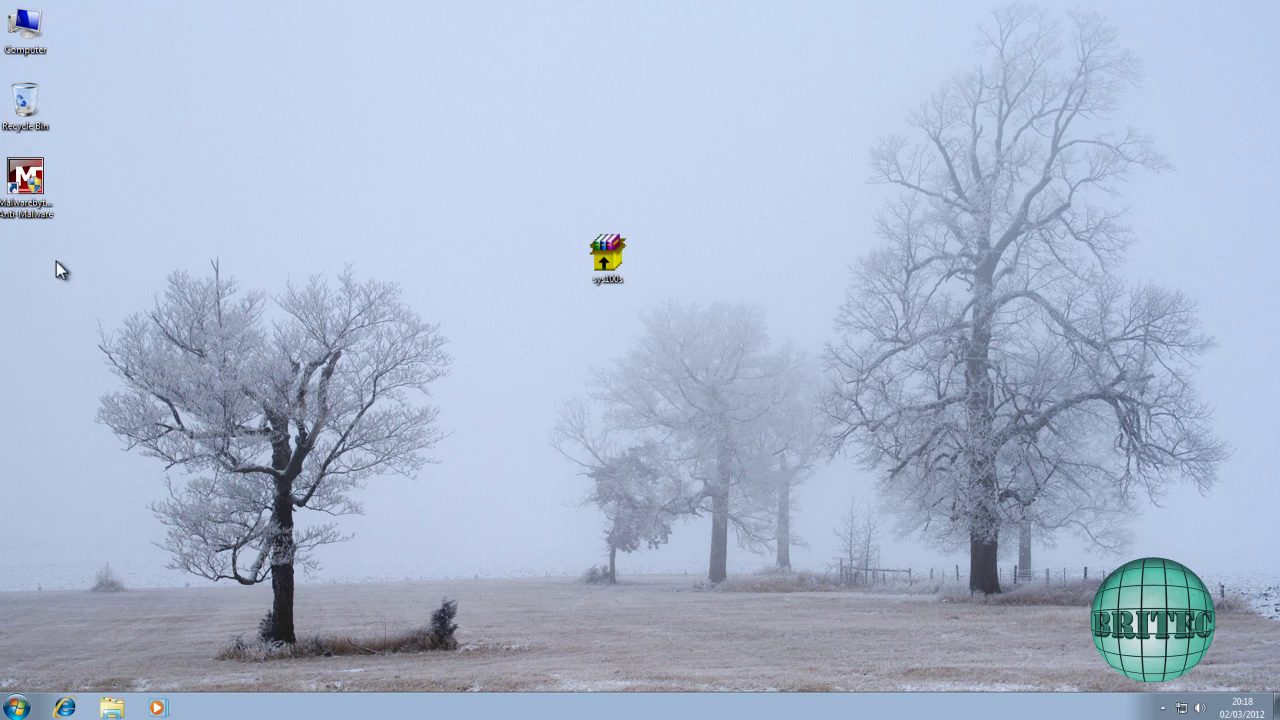
# Launch Malwarebytes as administrator and update its threat database to v2012.03.02.04
pyautogui.doubleClick(33, 180)
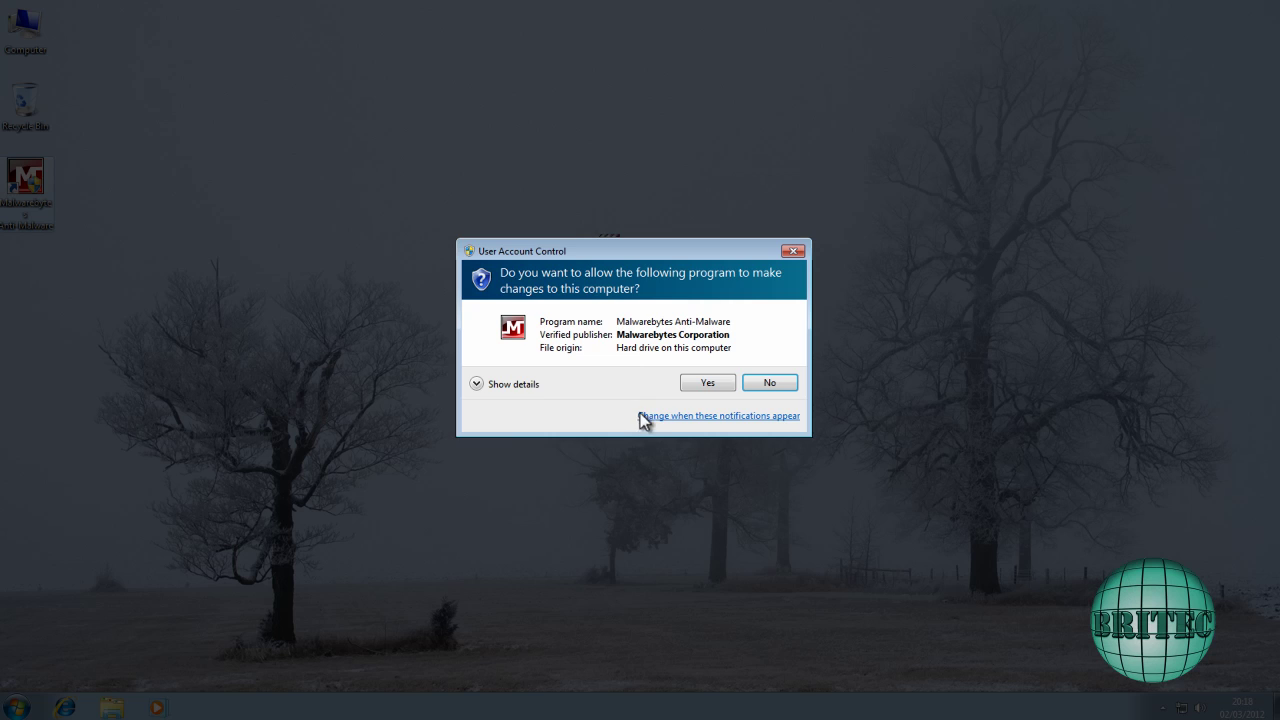
pyautogui.click(688, 380)
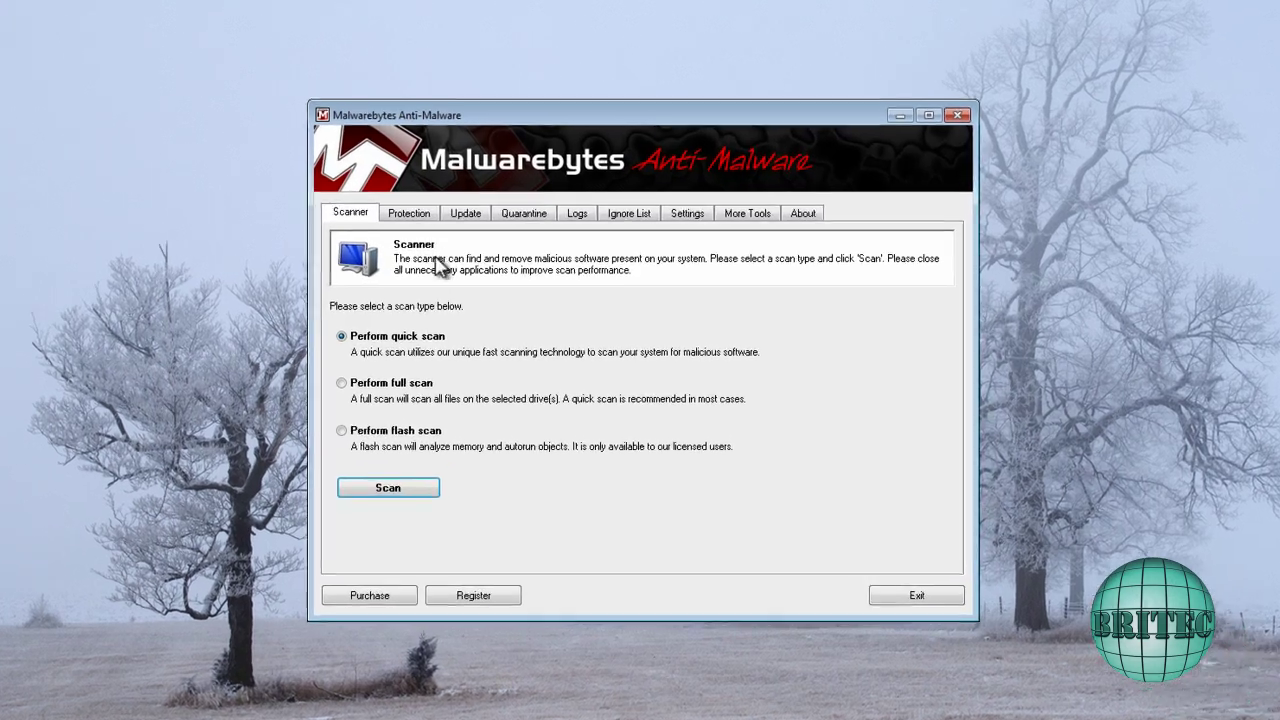
pyautogui.click(465, 213)
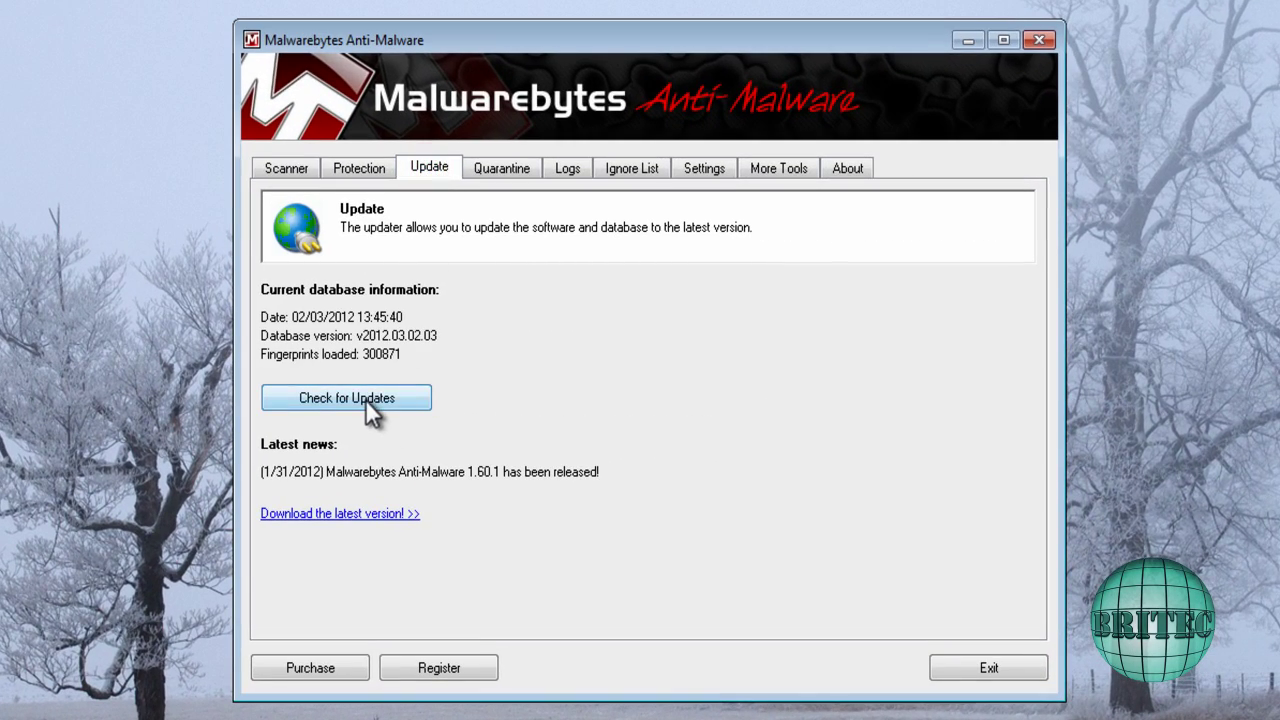
pyautogui.click(413, 389)
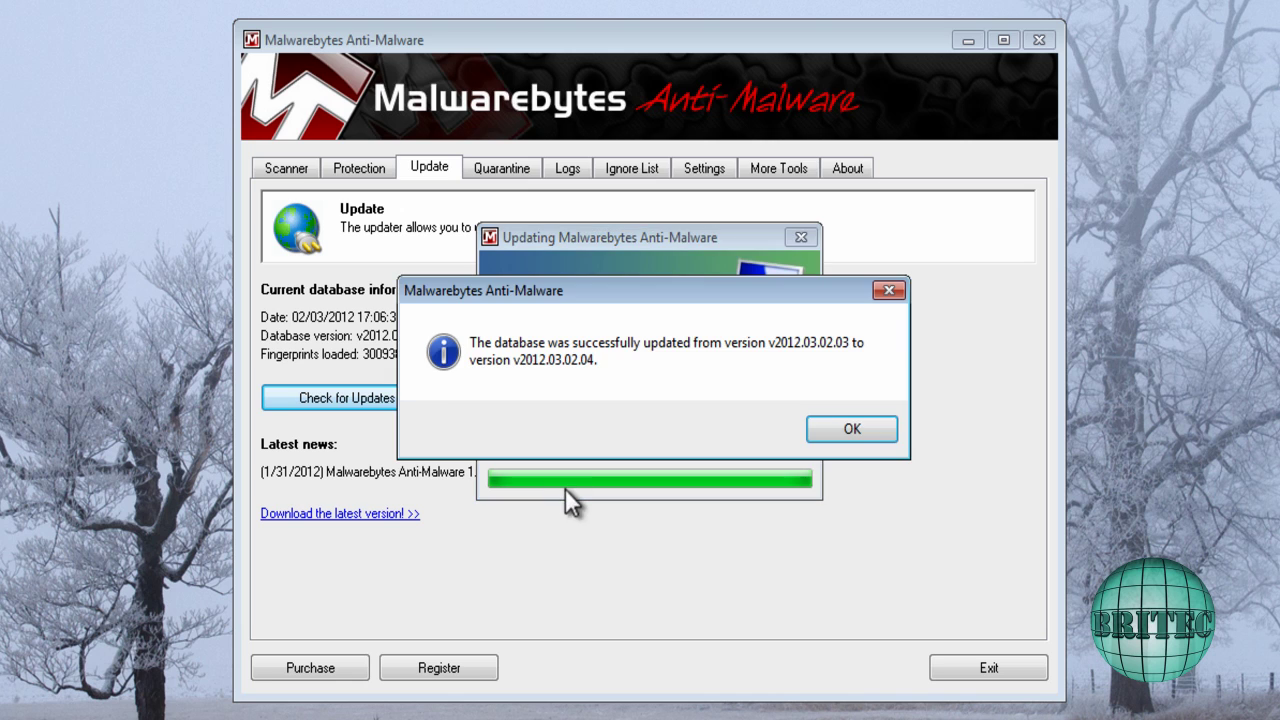
pyautogui.click(847, 432)
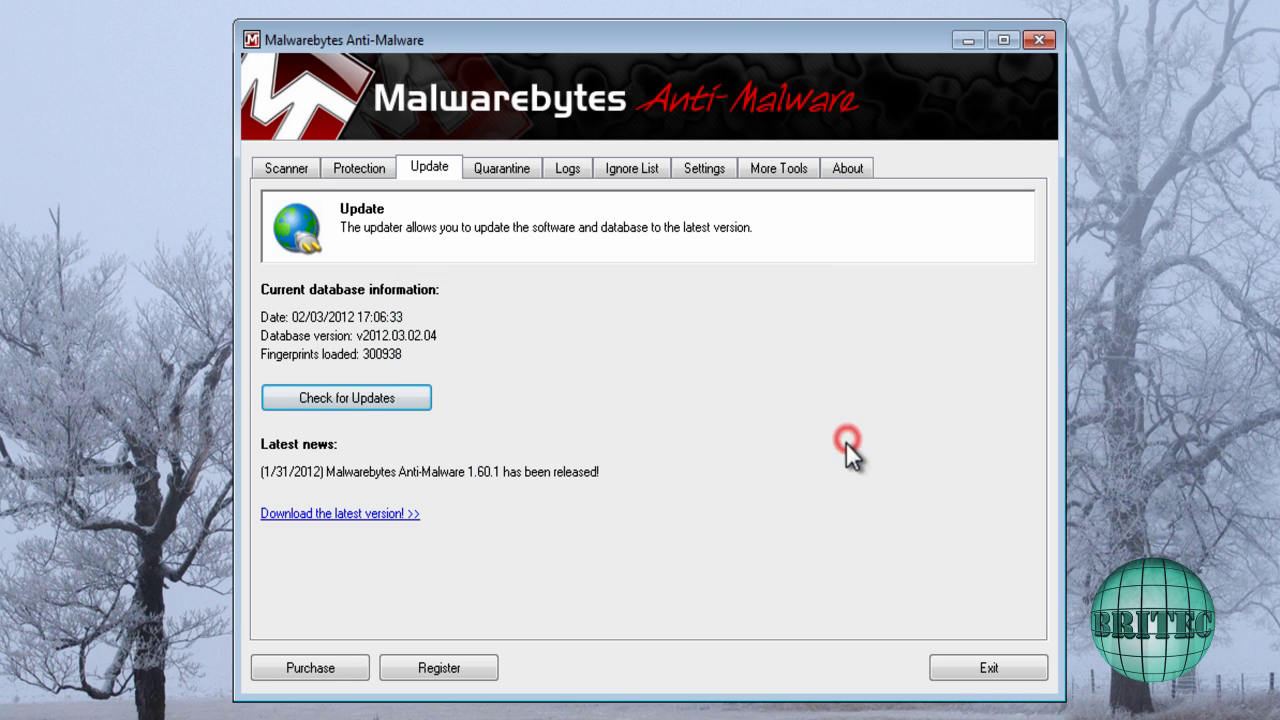
pyautogui.click(286, 168)
# Quick-scan, review the two detections, and remove sys100s.exe and the Backdoor.Bot registry entry
pyautogui.click(334, 529)
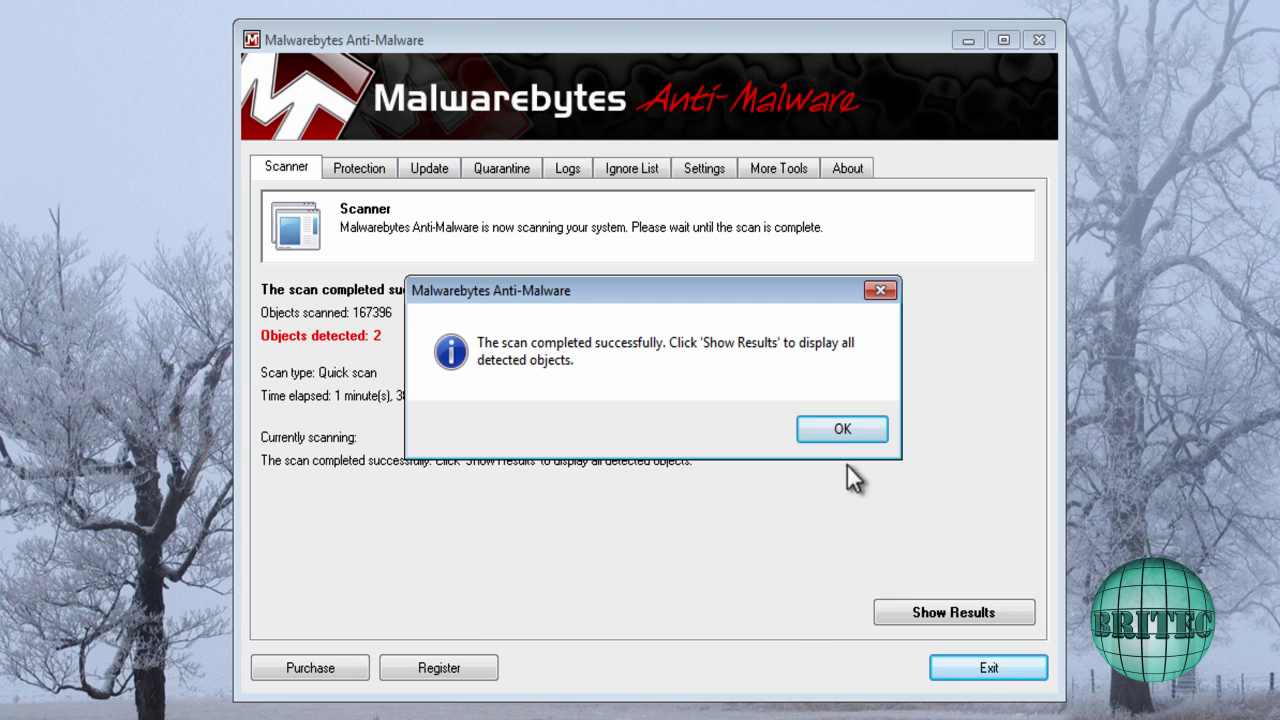
pyautogui.click(838, 434)
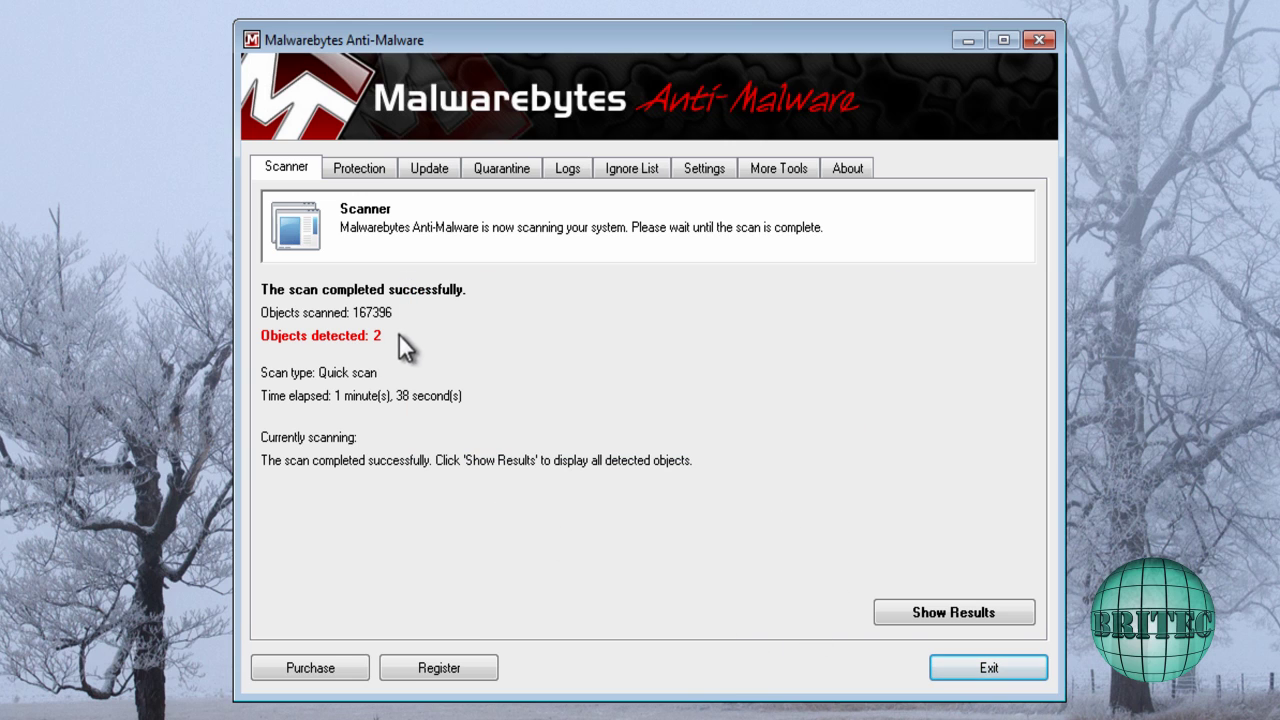
pyautogui.click(940, 620)
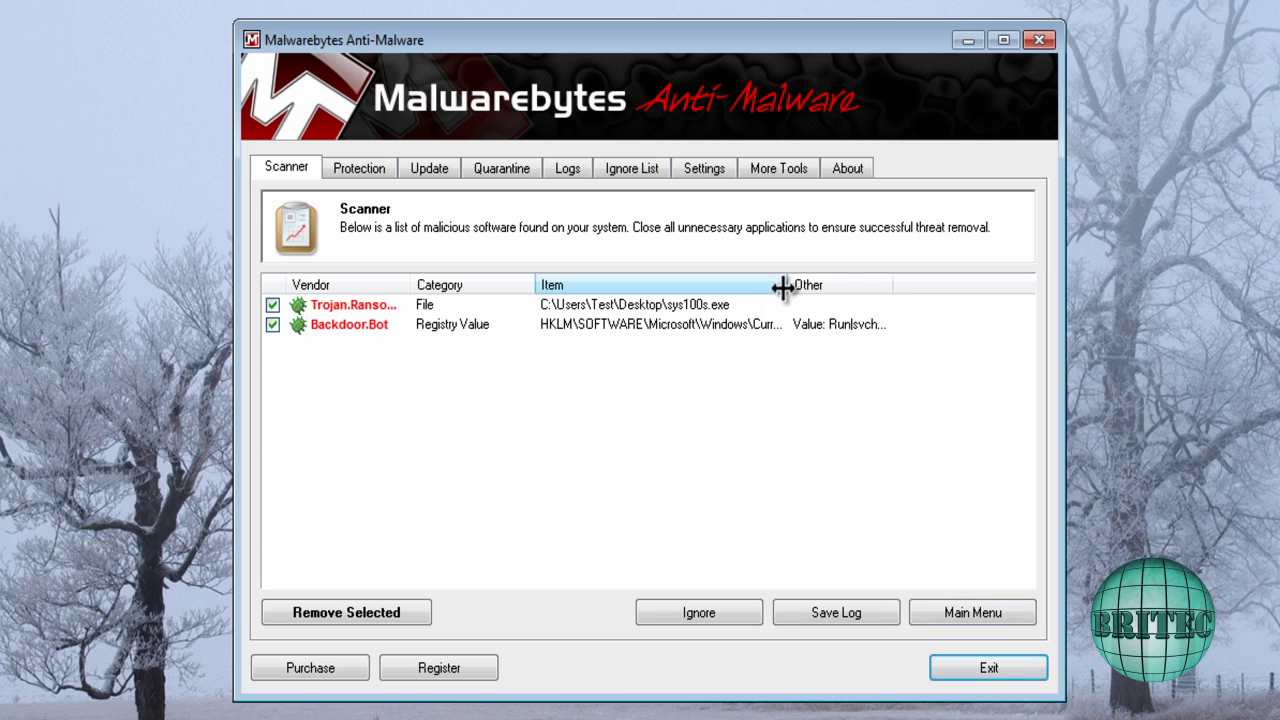
pyautogui.moveTo(788, 285); pyautogui.dragTo(922, 285)
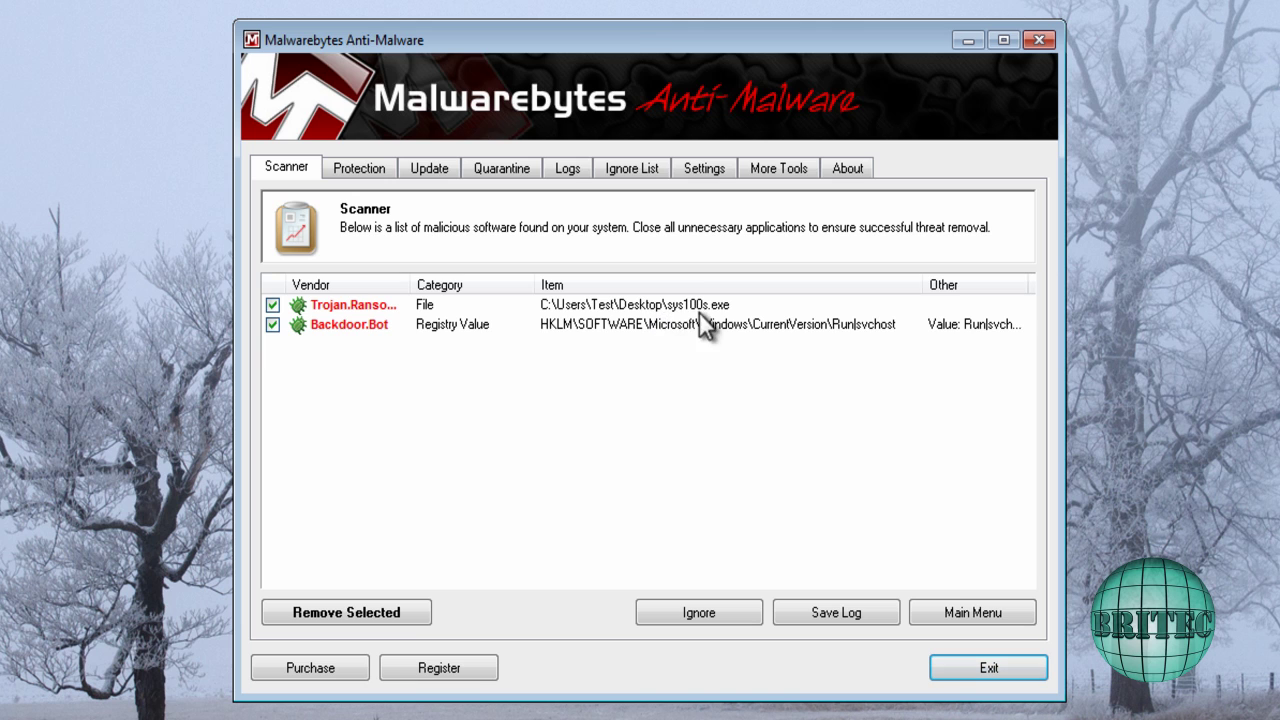
pyautogui.moveTo(638, 44); pyautogui.dragTo(593, 2)
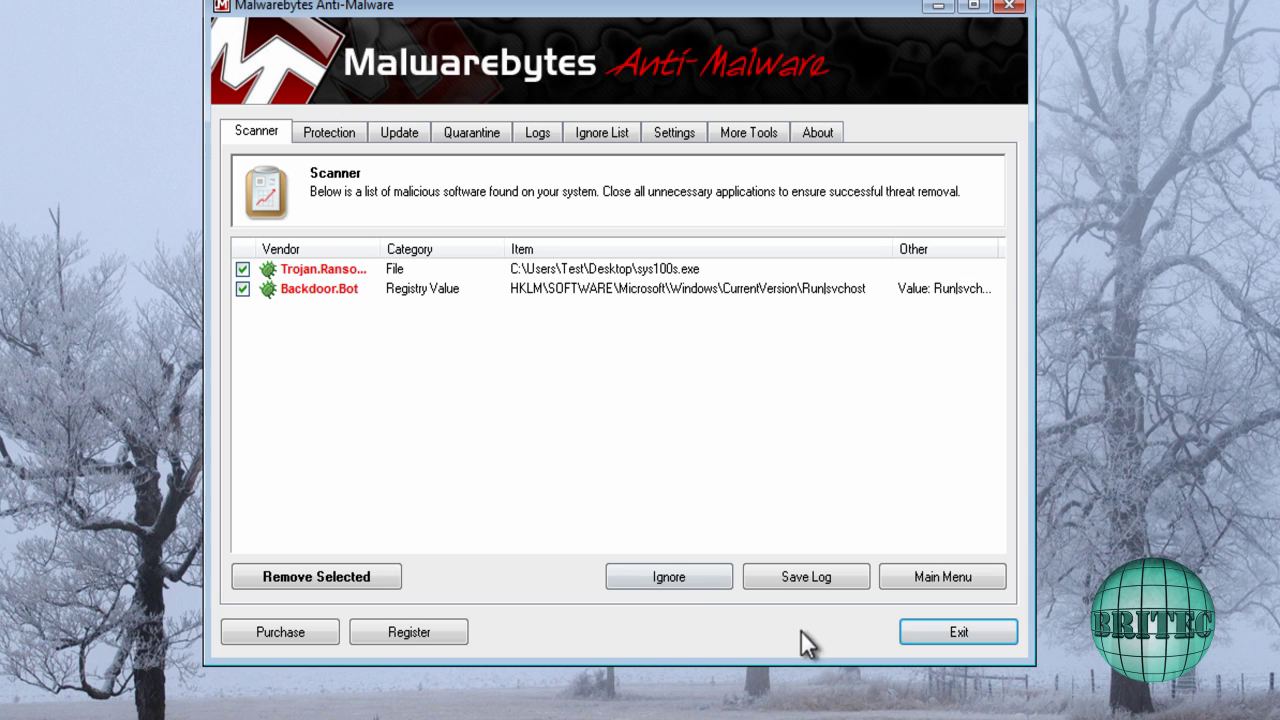
pyautogui.click(340, 569)
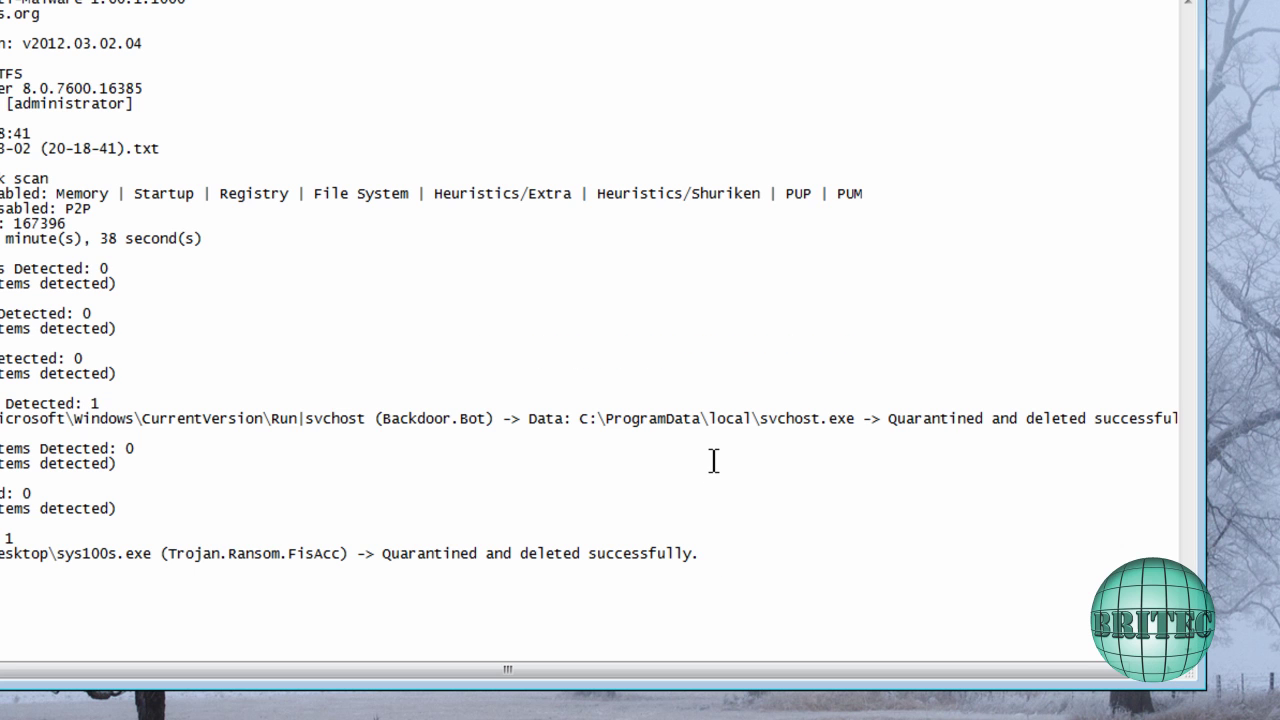